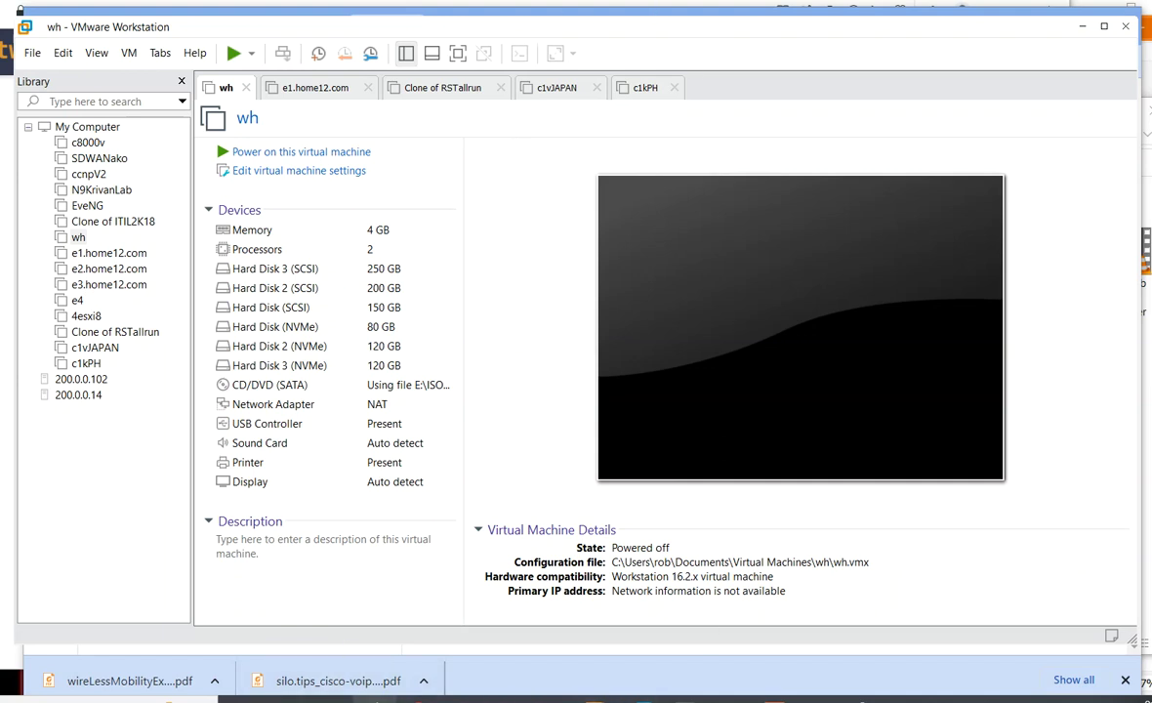
- Switch to the browser and open the Windows Server 2022 evaluation page
key("alt+Tab")
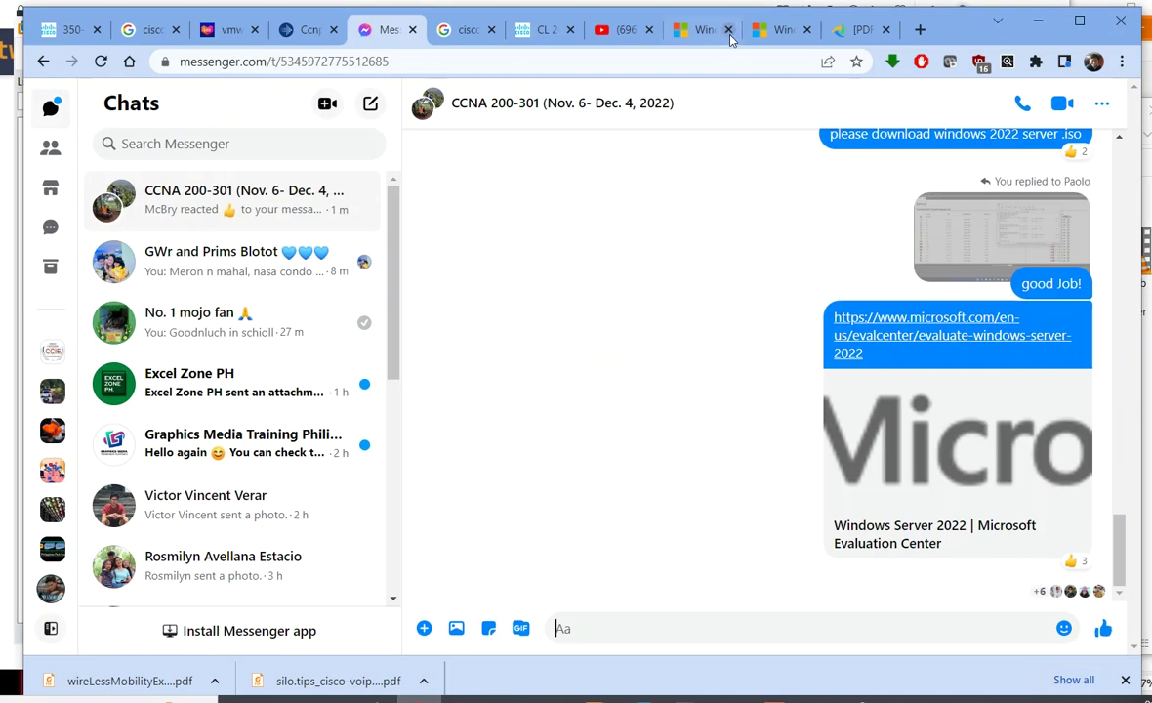
left_click(693, 31)
- Highlight the Windows Server 2022 page title, then bring up the ISOS folder in File Explorer
scroll(427, 265, "up", 5)
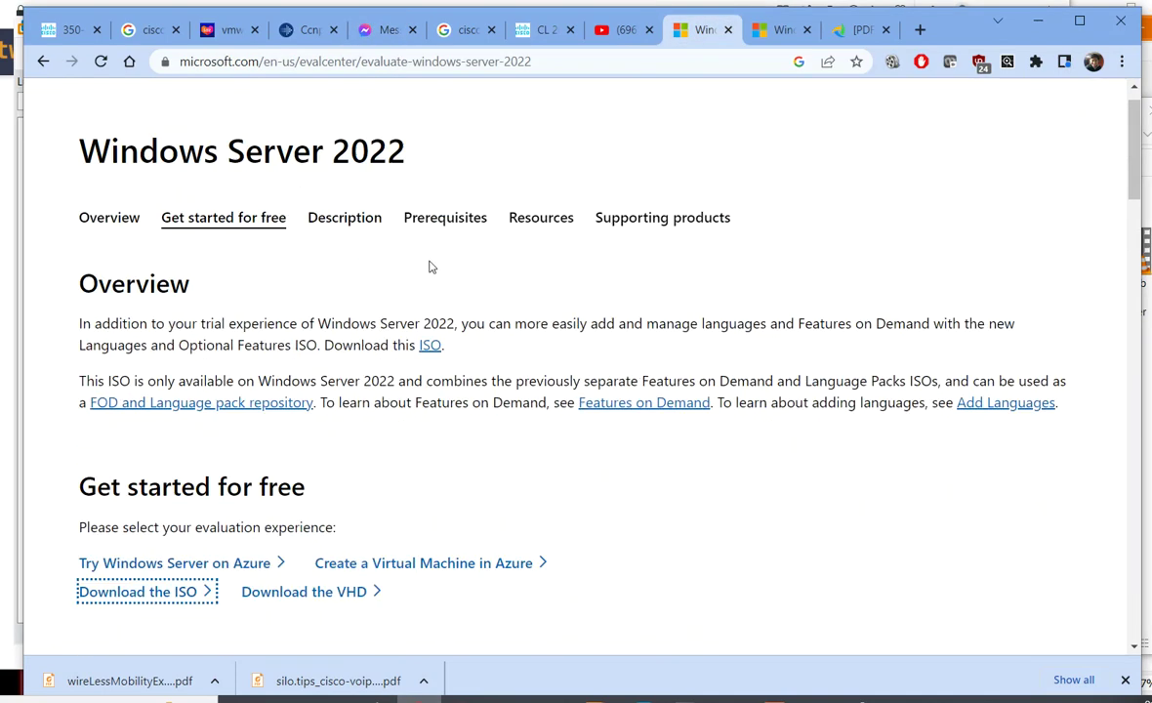
left_click_drag(71, 186, 449, 209)
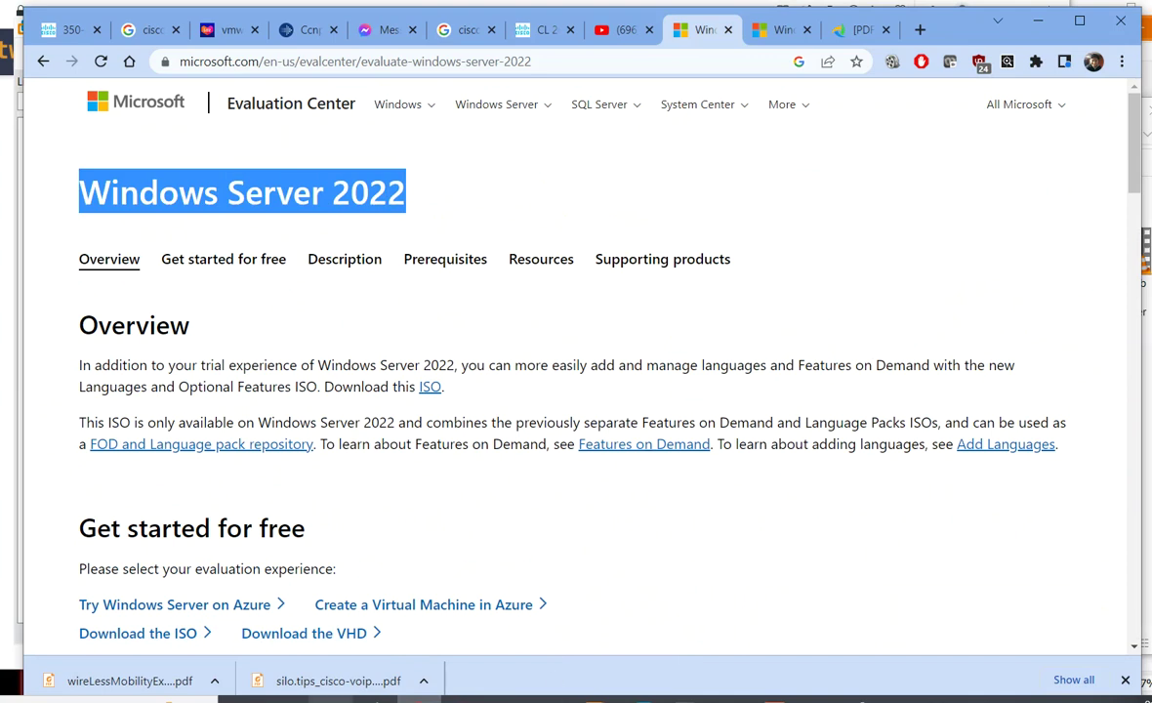
left_click(545, 695)
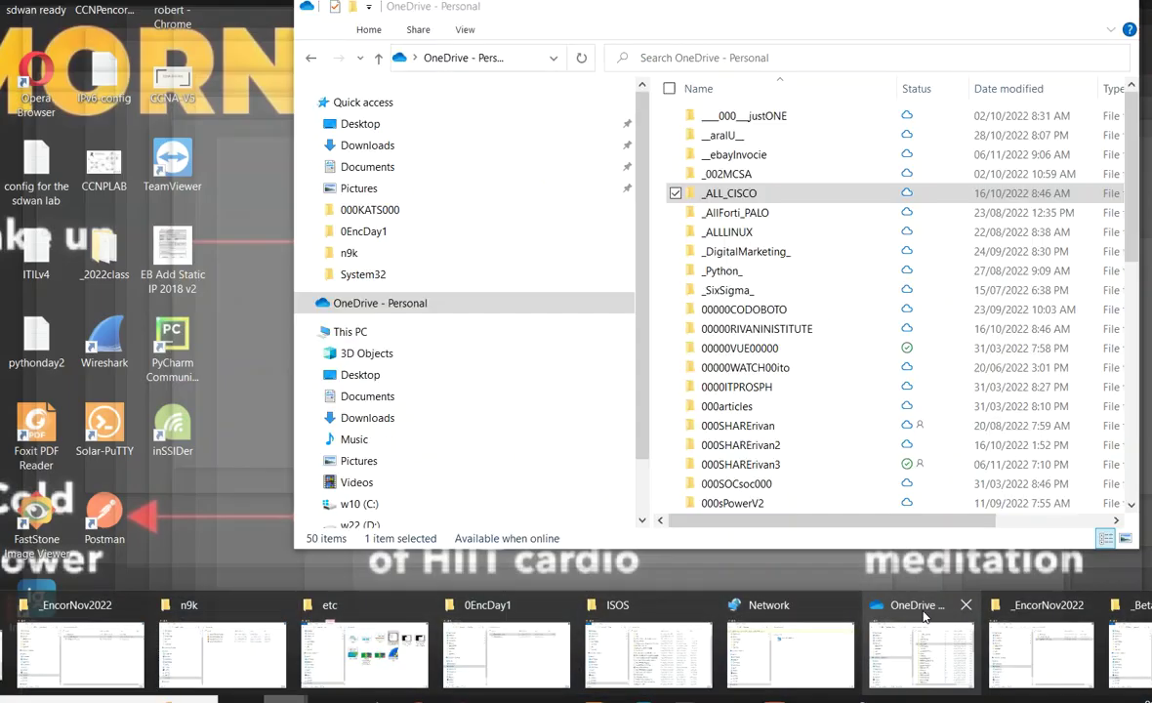
mouse_move(1072, 637)
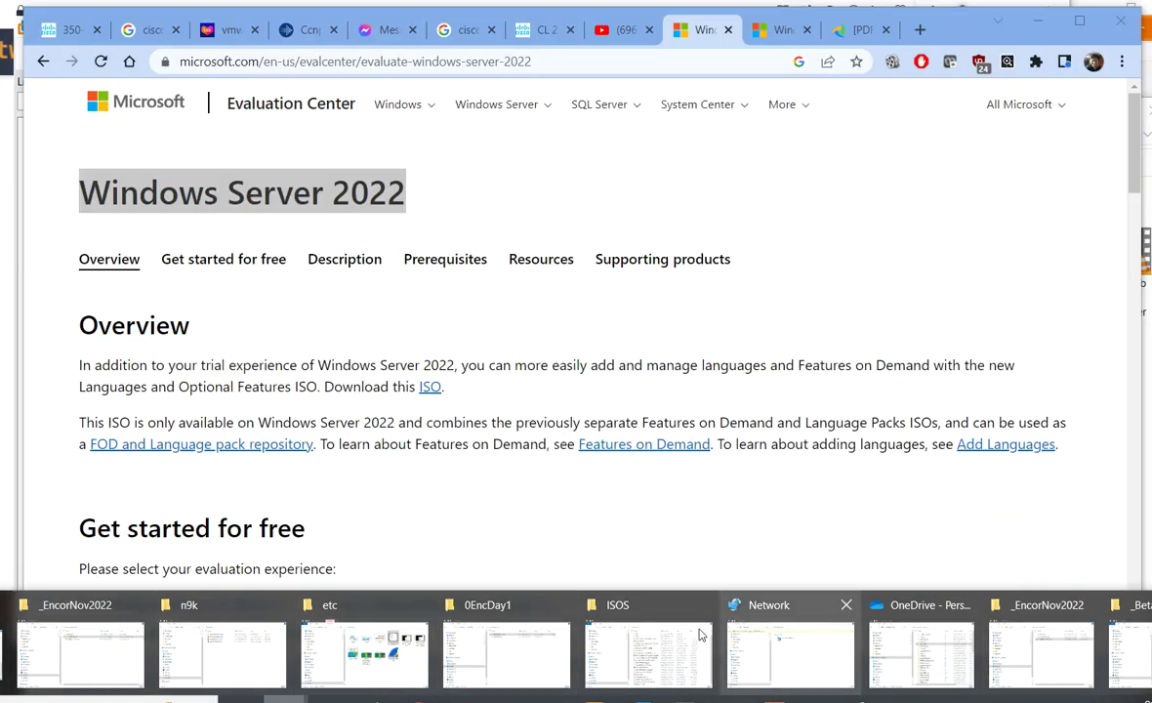
left_click(644, 600)
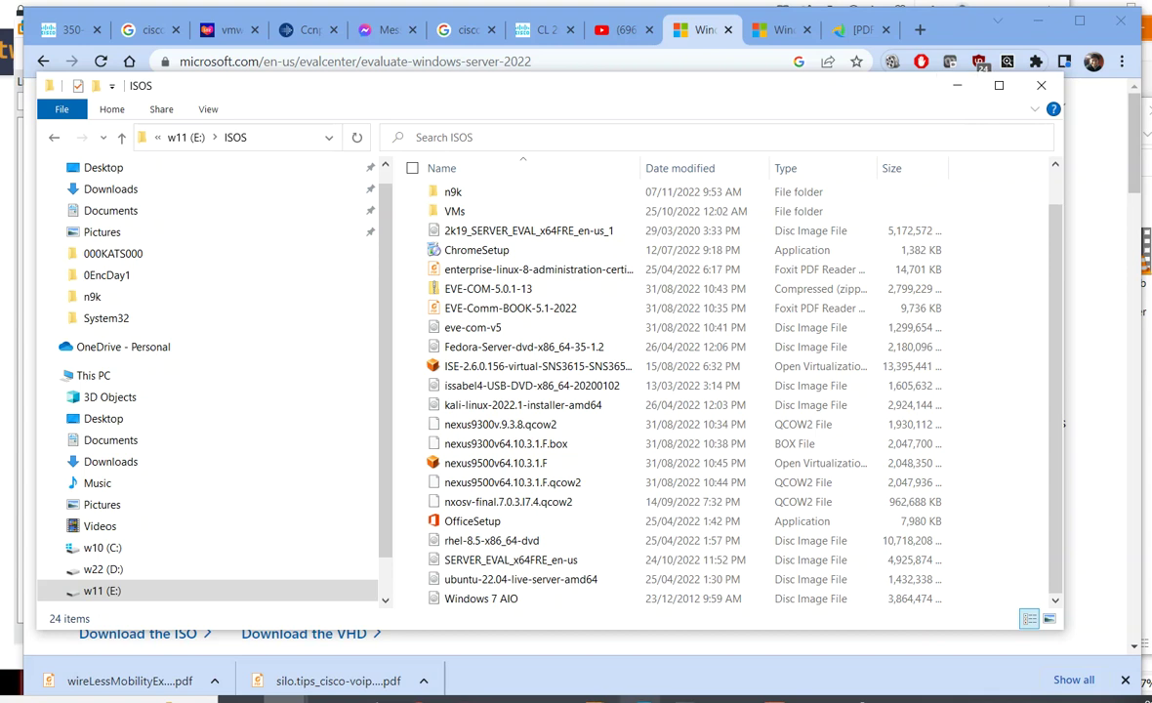
- Bring the wh virtual machine window back to the front from the taskbar
mouse_move(283, 698)
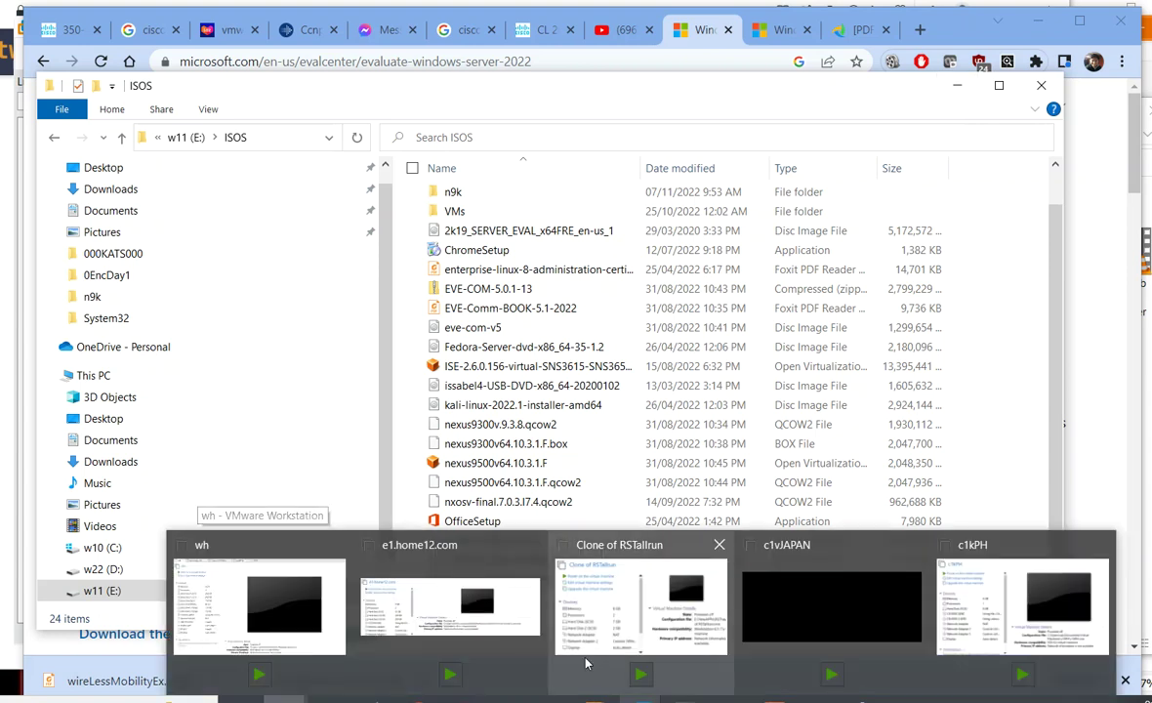
left_click(274, 602)
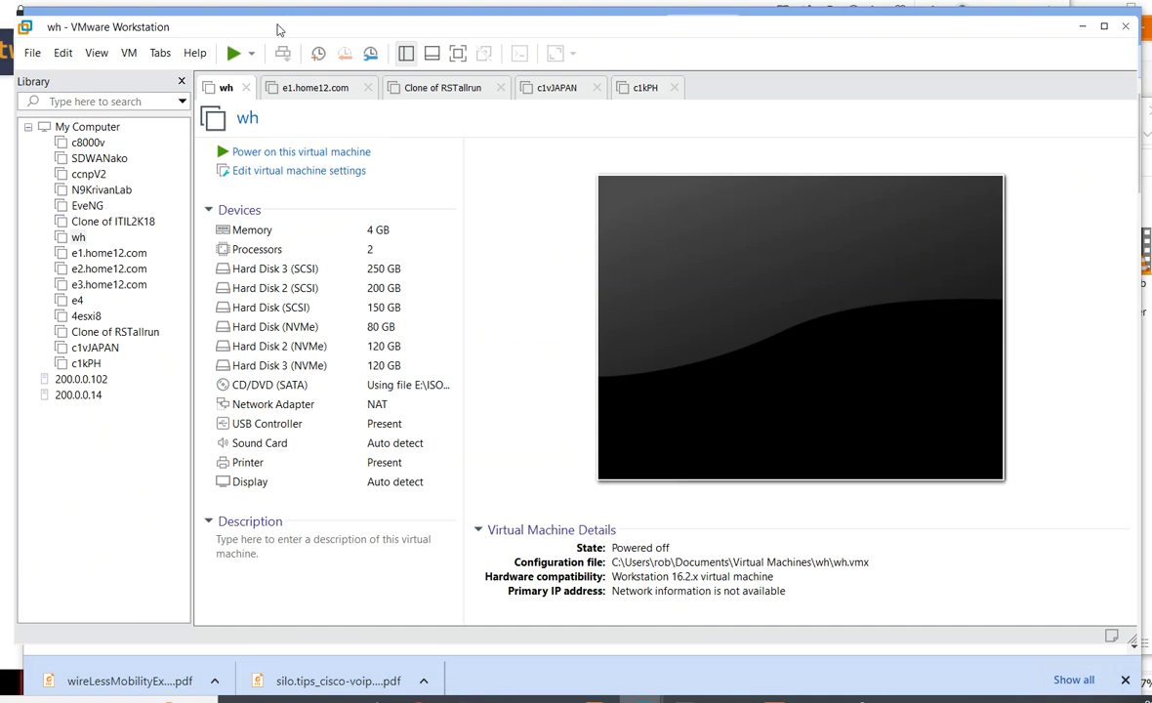
- Start a Typical new VM, installing the OS later, with guest version Windows Server 2019
left_click(42, 55)
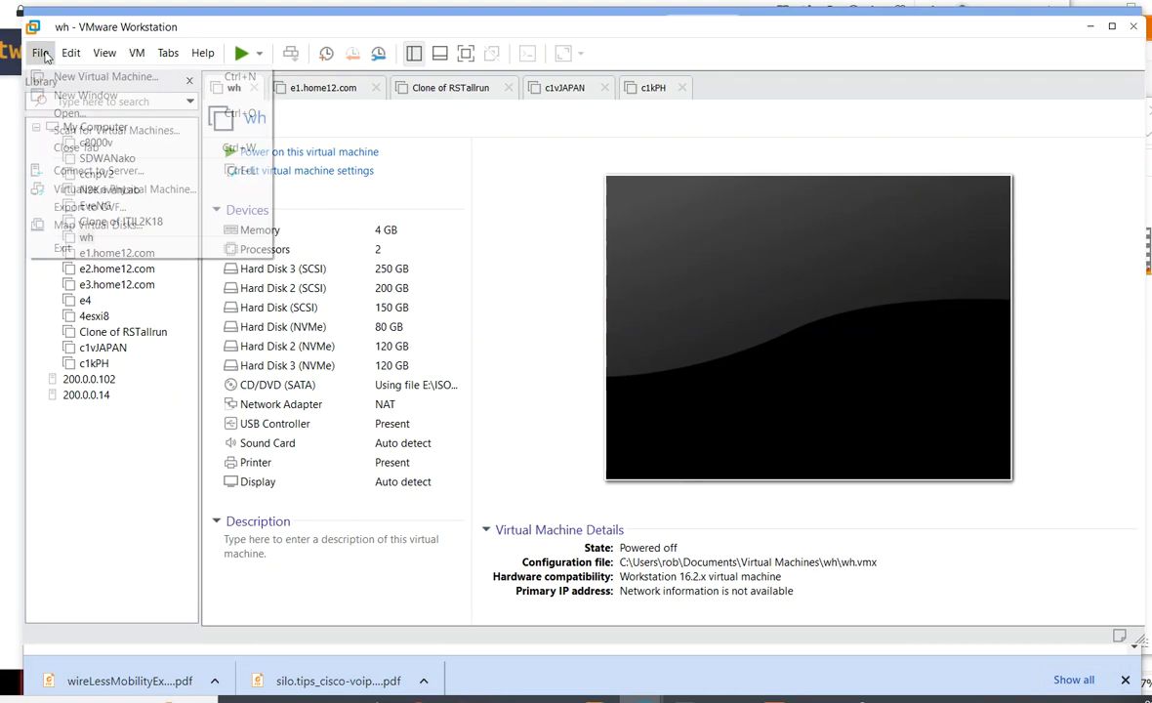
left_click(55, 80)
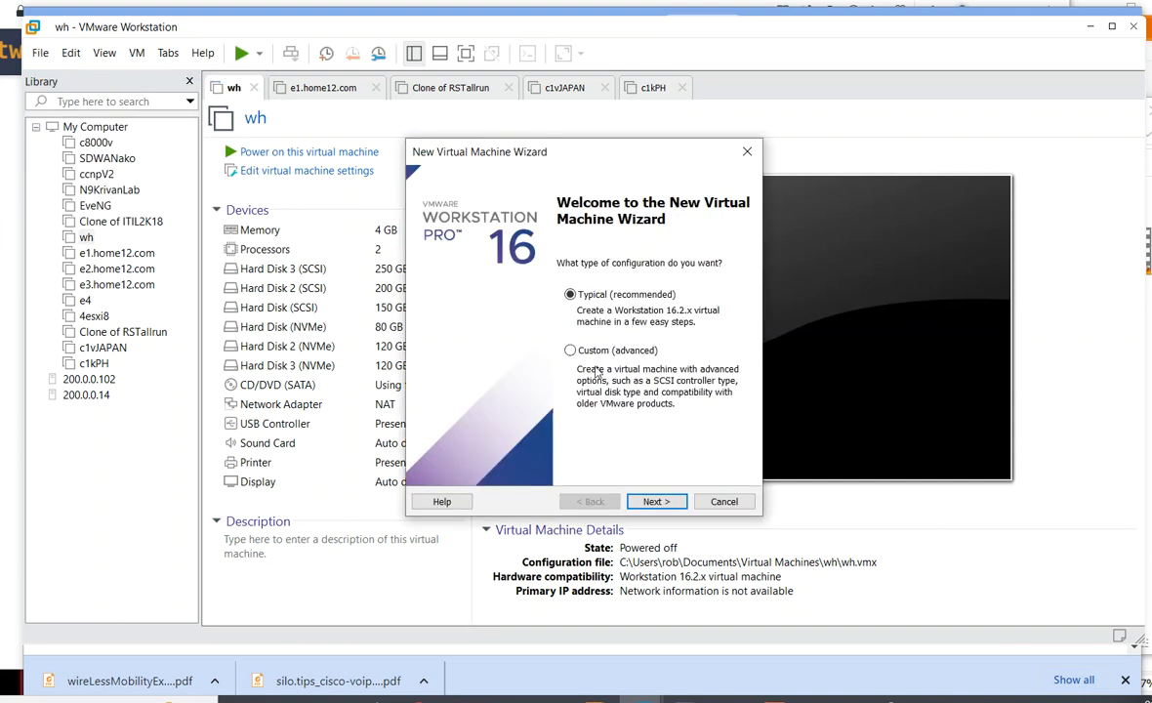
left_click(666, 504)
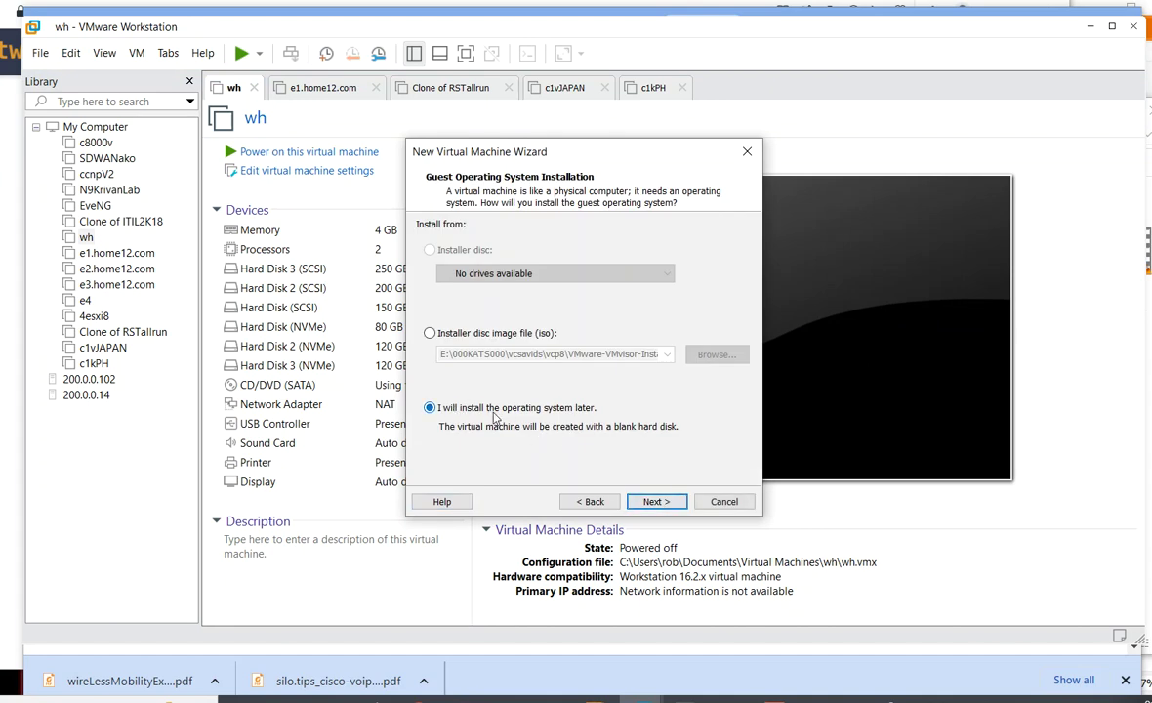
left_click(670, 504)
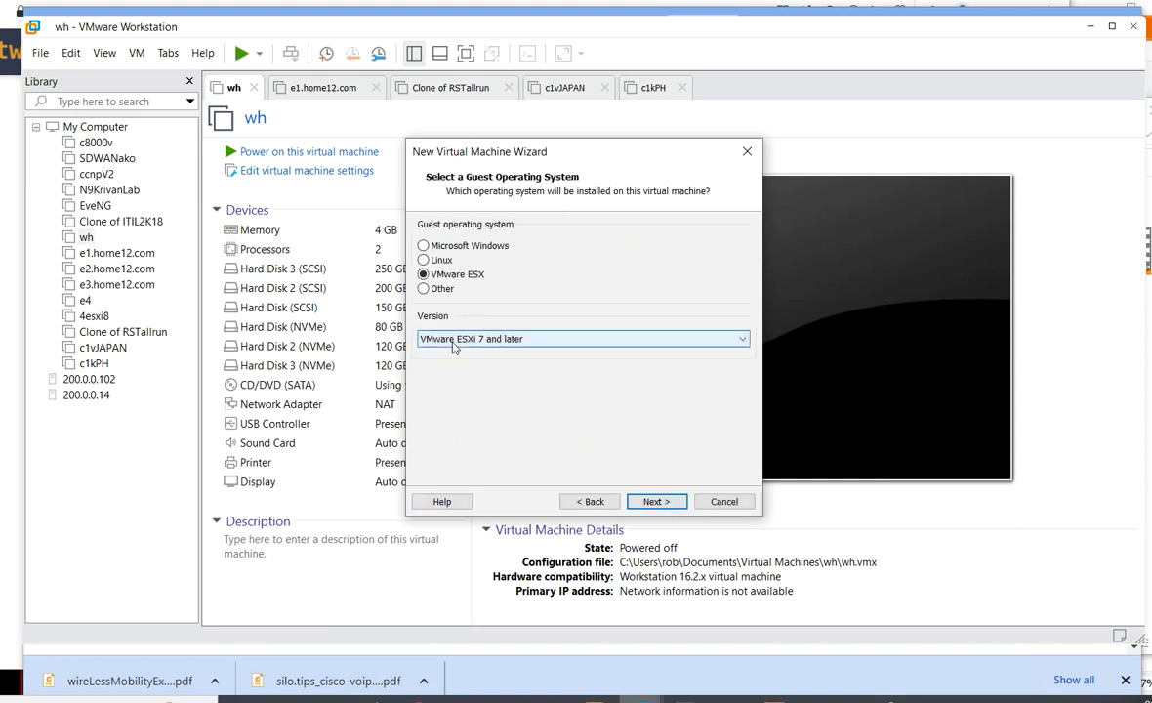
left_click(424, 246)
left_click(459, 338)
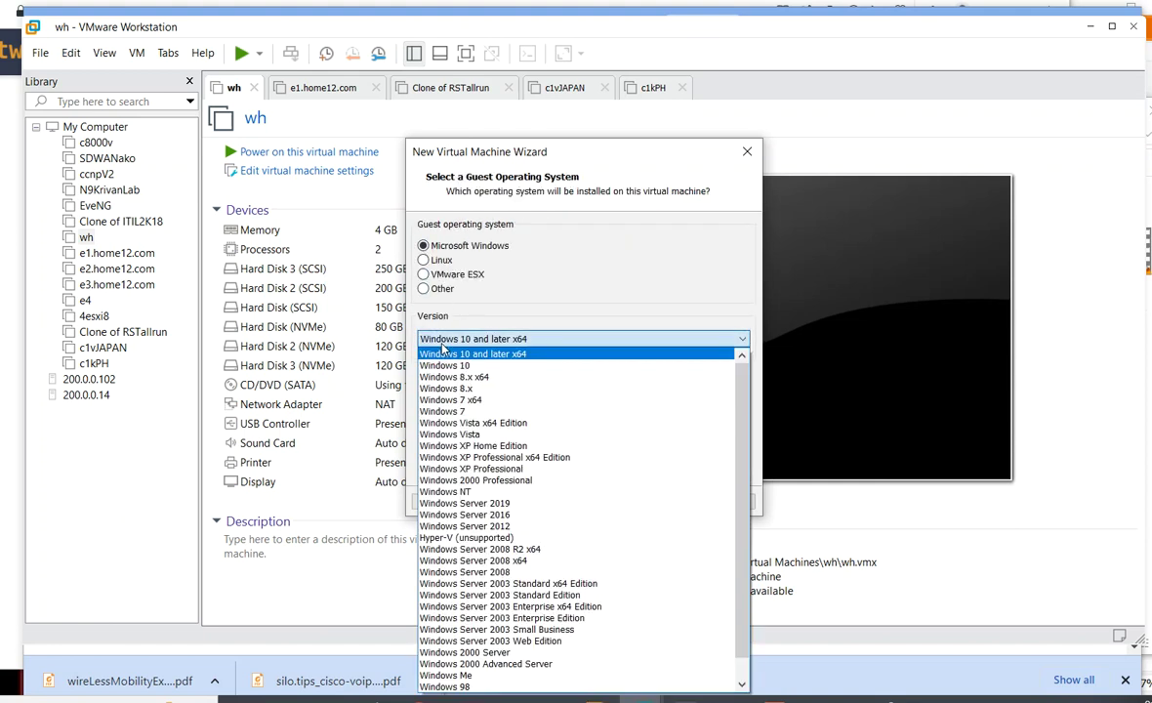
scroll(536, 554, "down", 1)
scroll(532, 561, "down", 1)
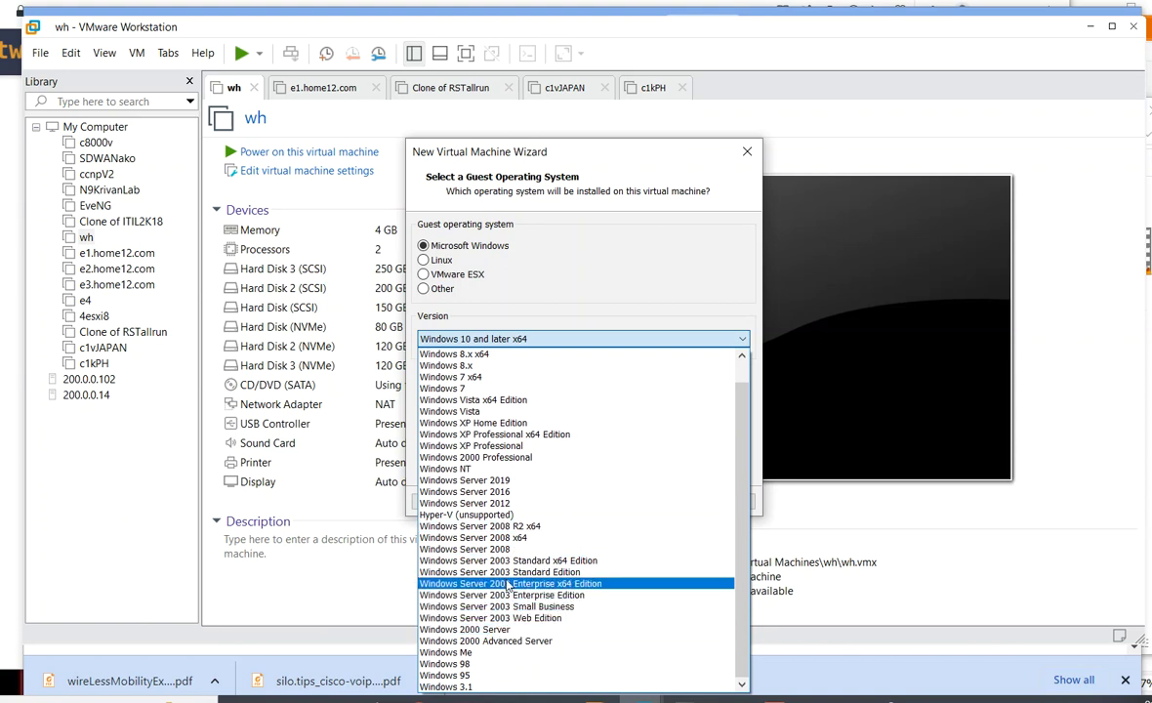
left_click(500, 484)
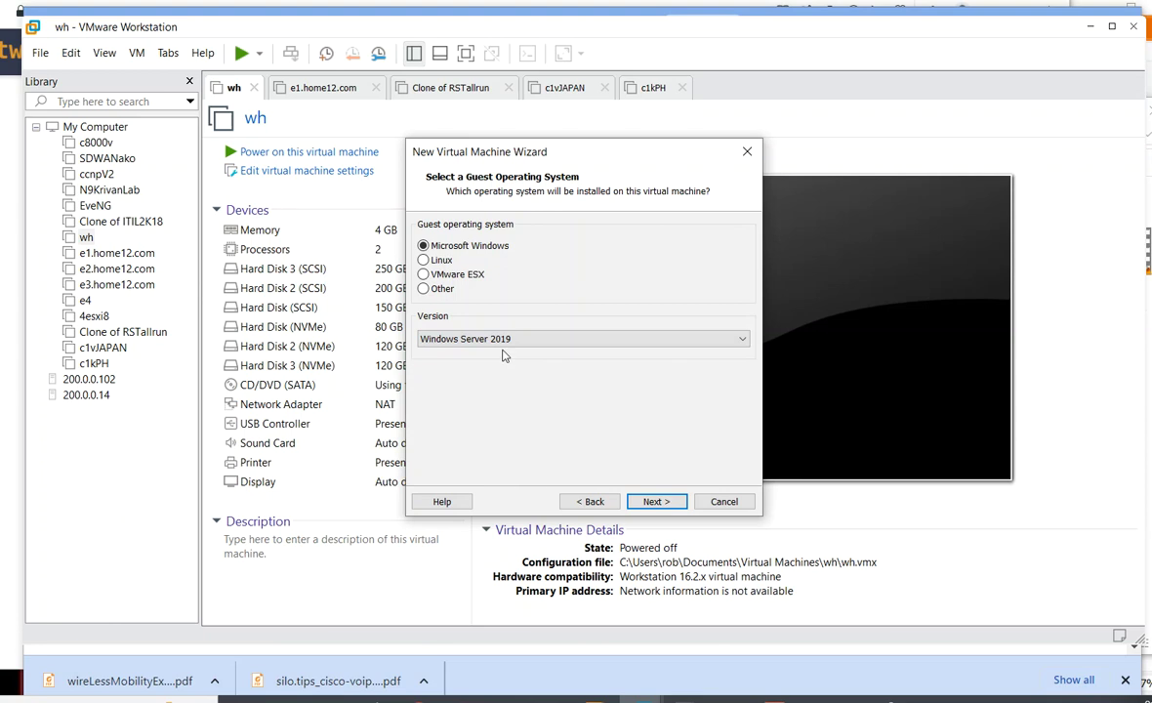
- Name the VM Windows Server 2022 and give it an 80 GB disk
left_click(654, 502)
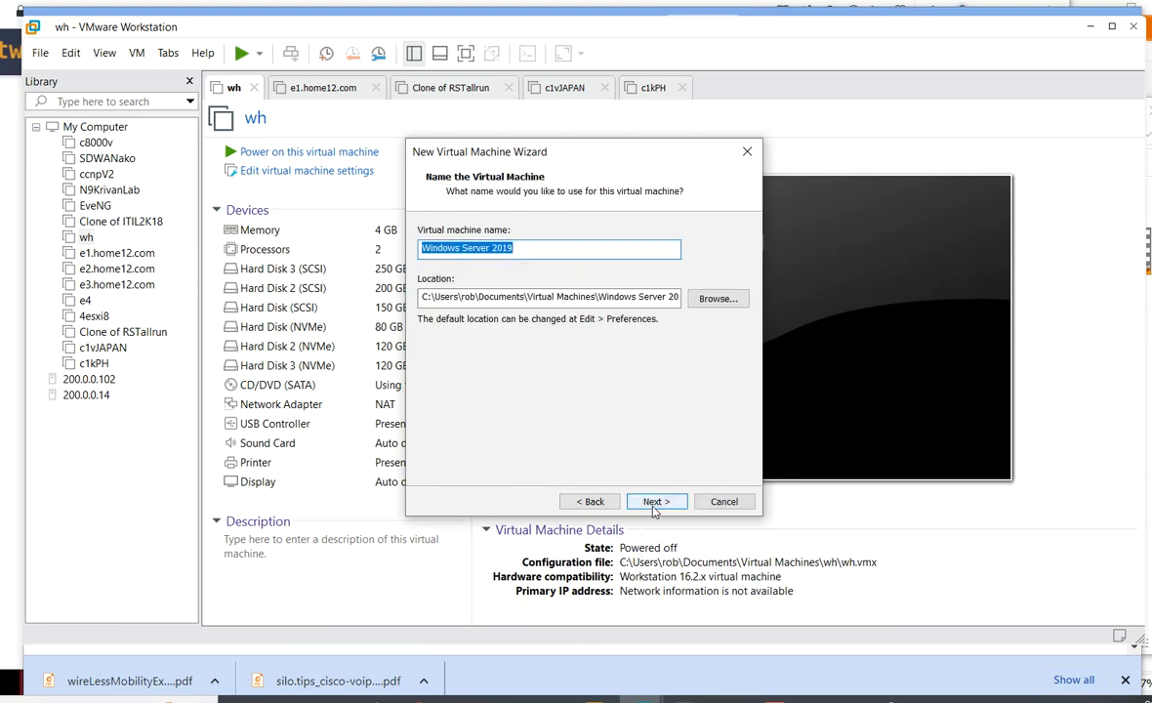
left_click(533, 250)
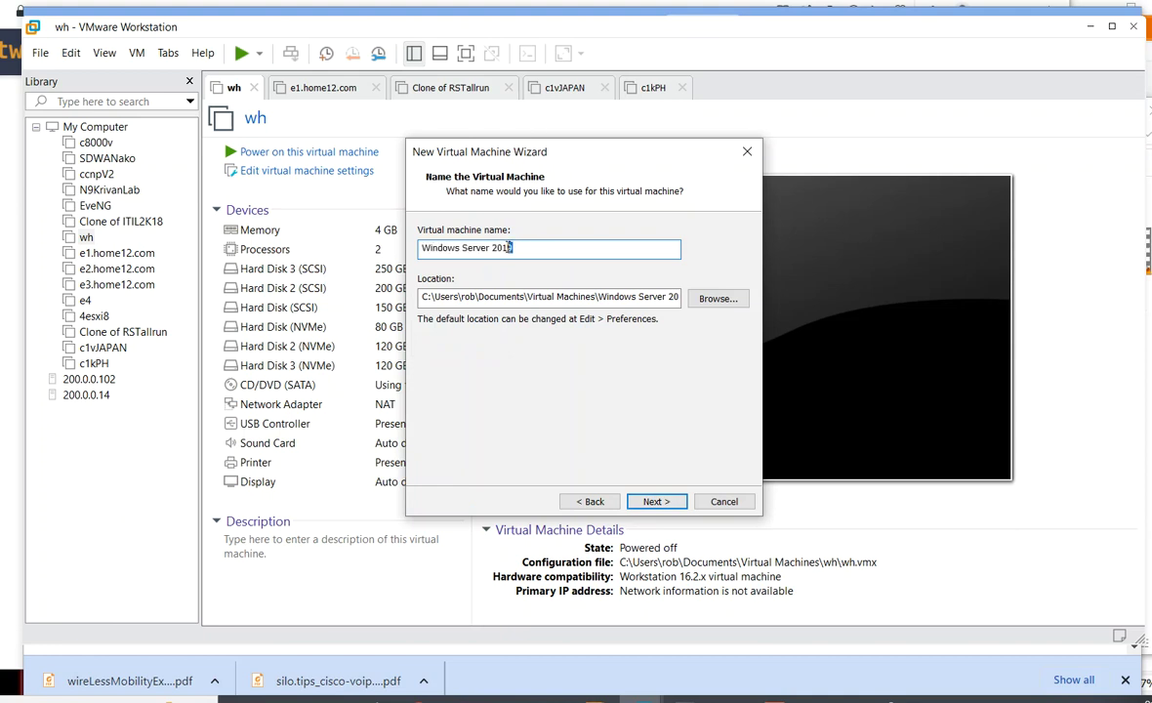
type("22")
left_click(656, 501)
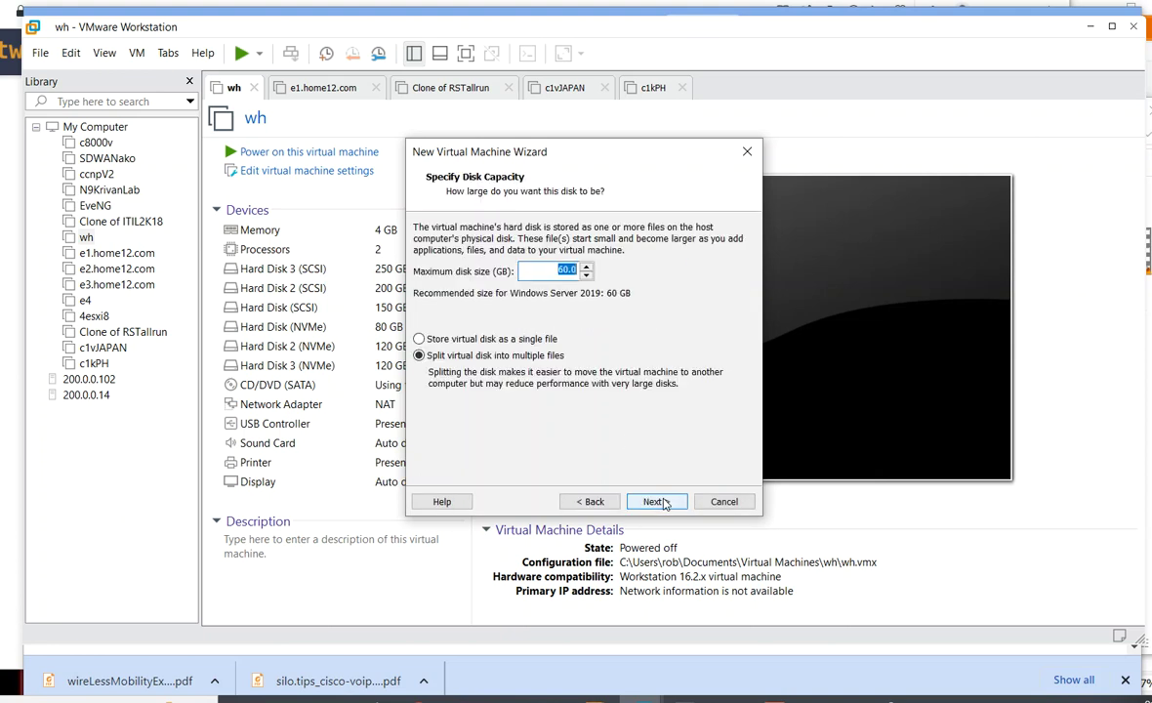
type("80")
left_click(647, 503)
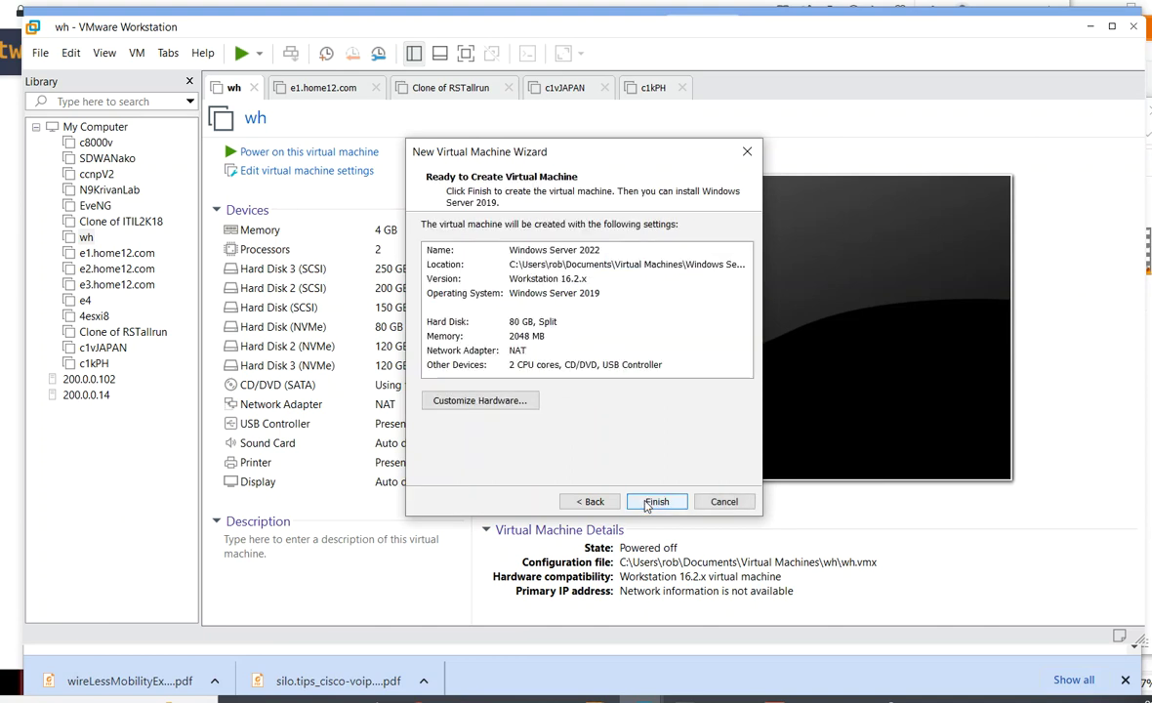
- Raise the new VM's memory from 2048 MB to 8192 MB
left_click(520, 406)
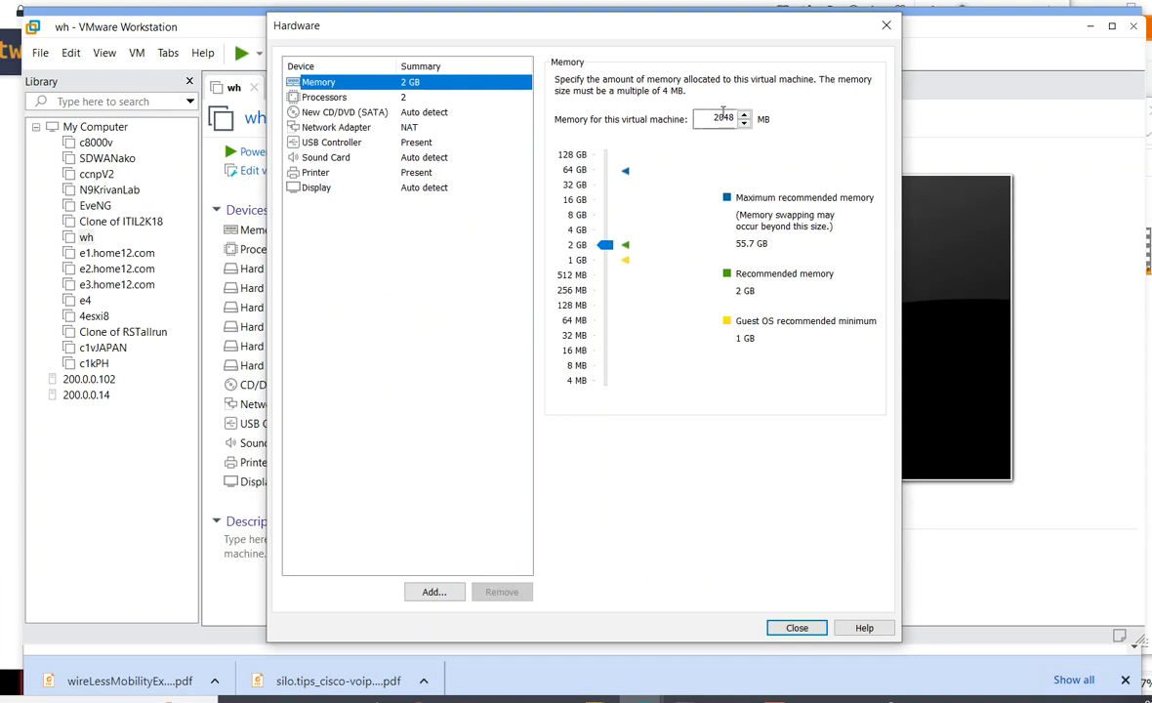
left_click_drag(709, 117, 765, 118)
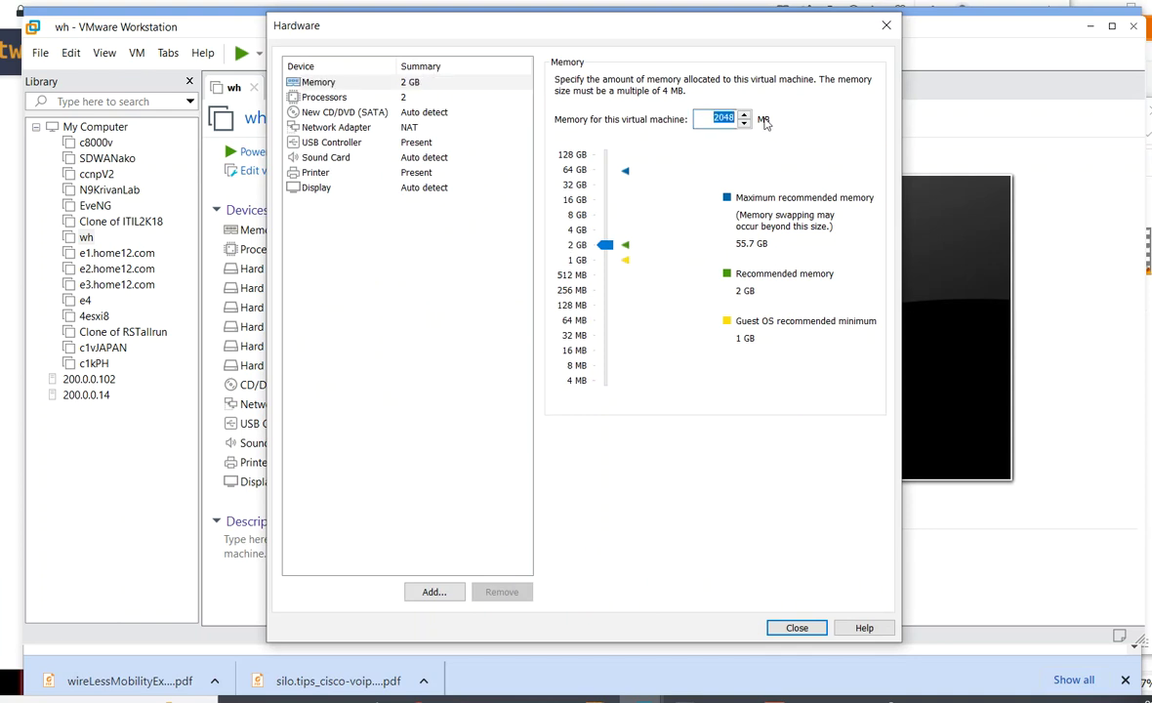
type("8192")
left_click(402, 128)
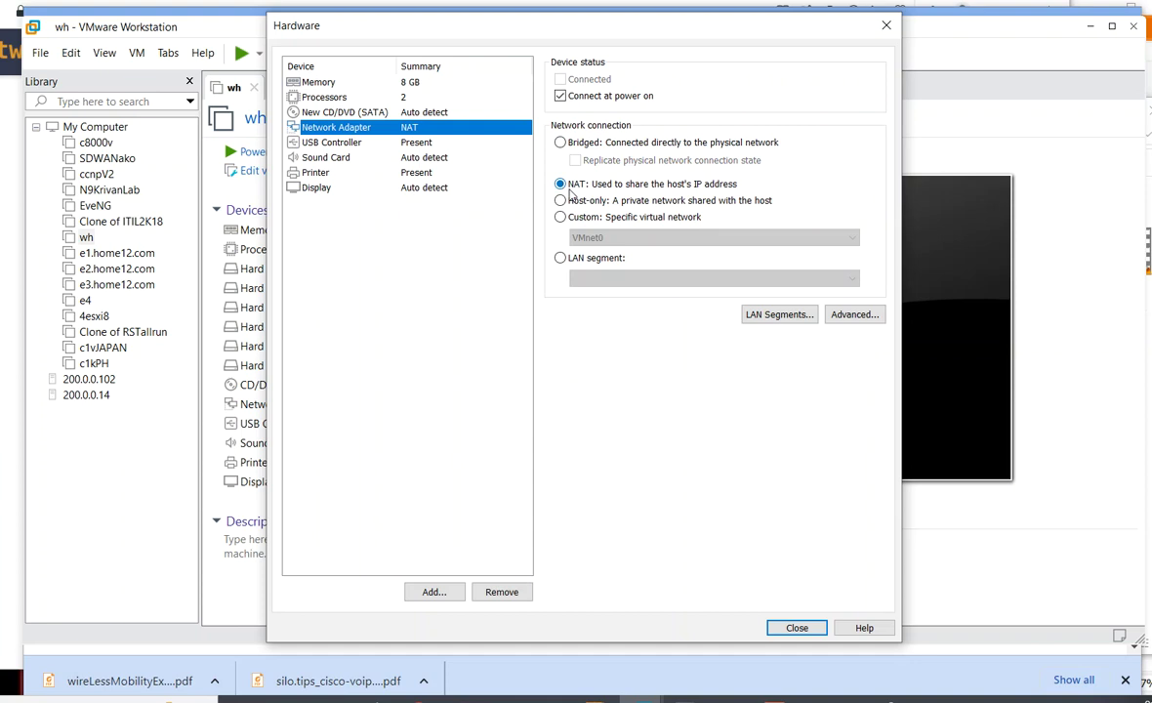
- Attach the E:\ISOS SERVER_EVAL_x64FRE_en-us ISO image to the CD/DVD drive
left_click(388, 113)
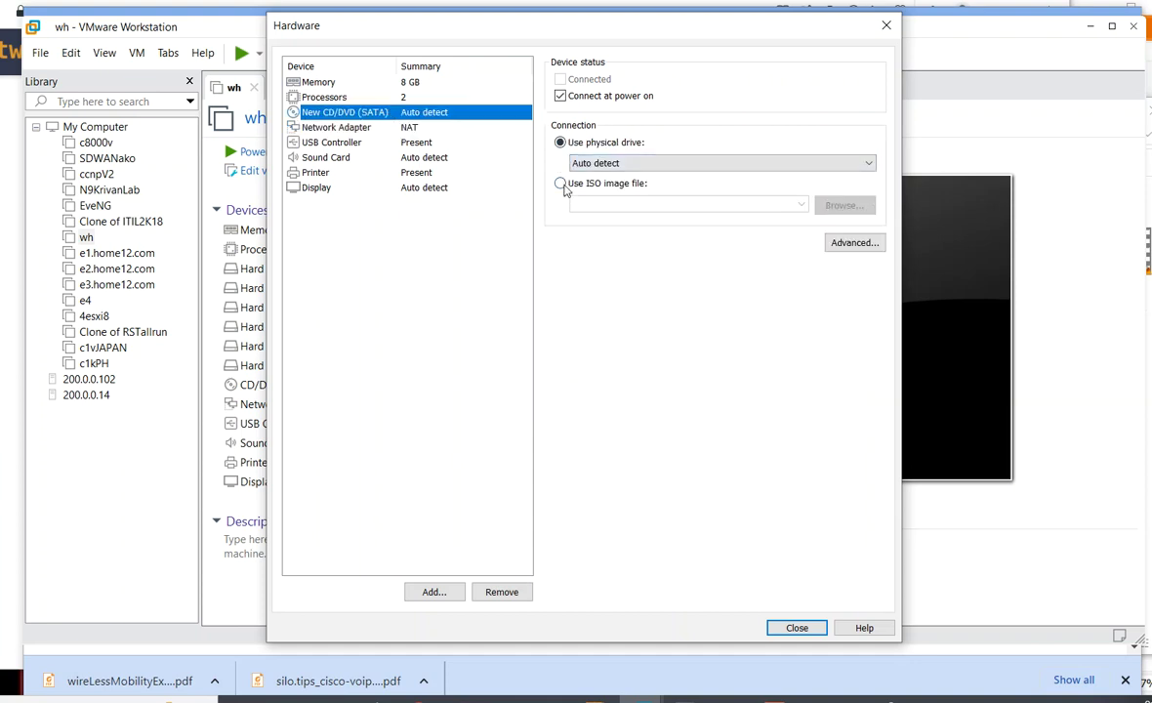
left_click(560, 184)
left_click(844, 205)
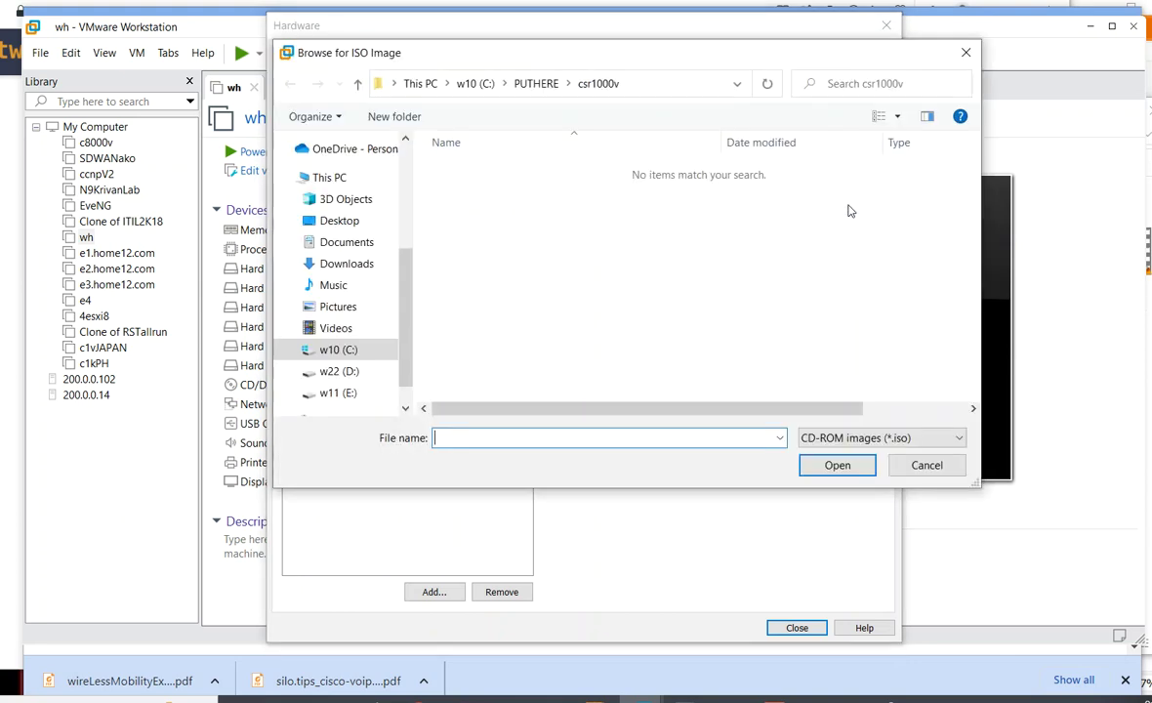
left_click(339, 393)
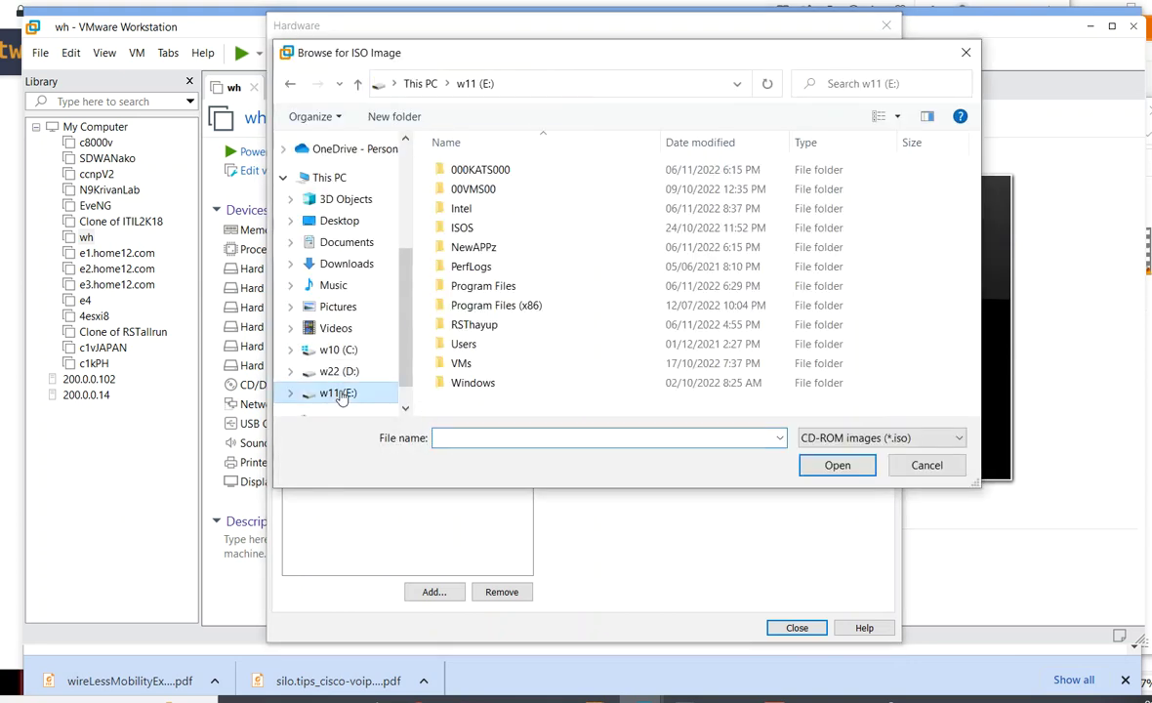
double_click(468, 227)
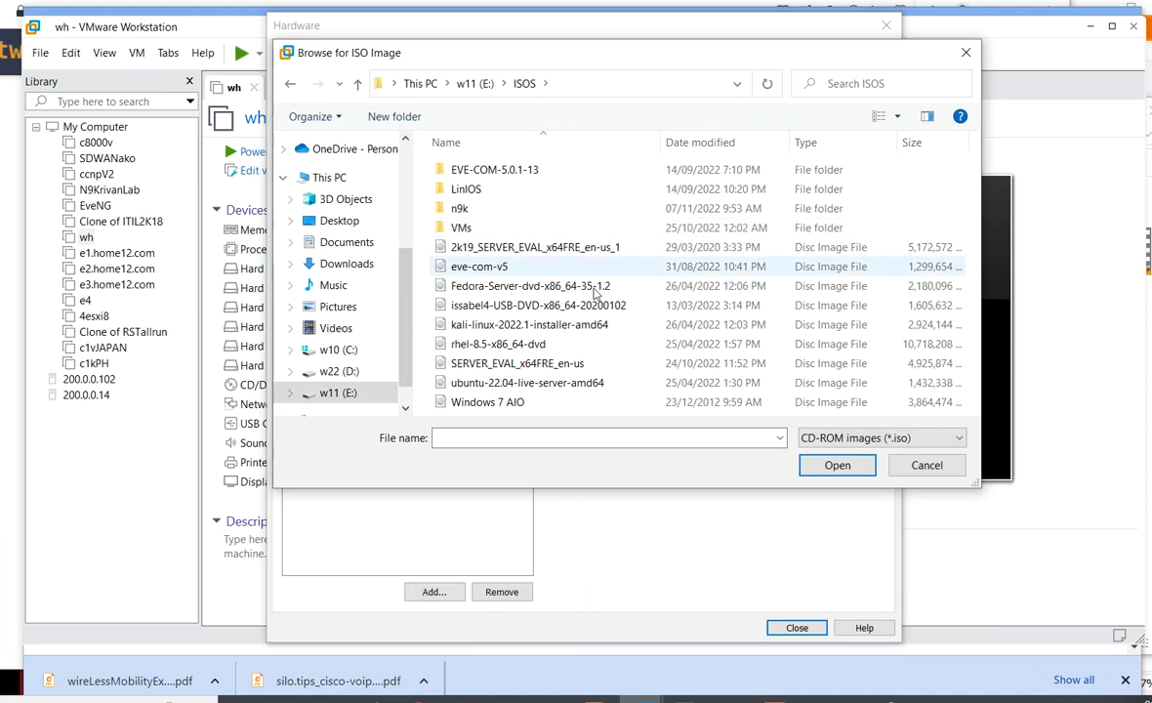
left_click(527, 363)
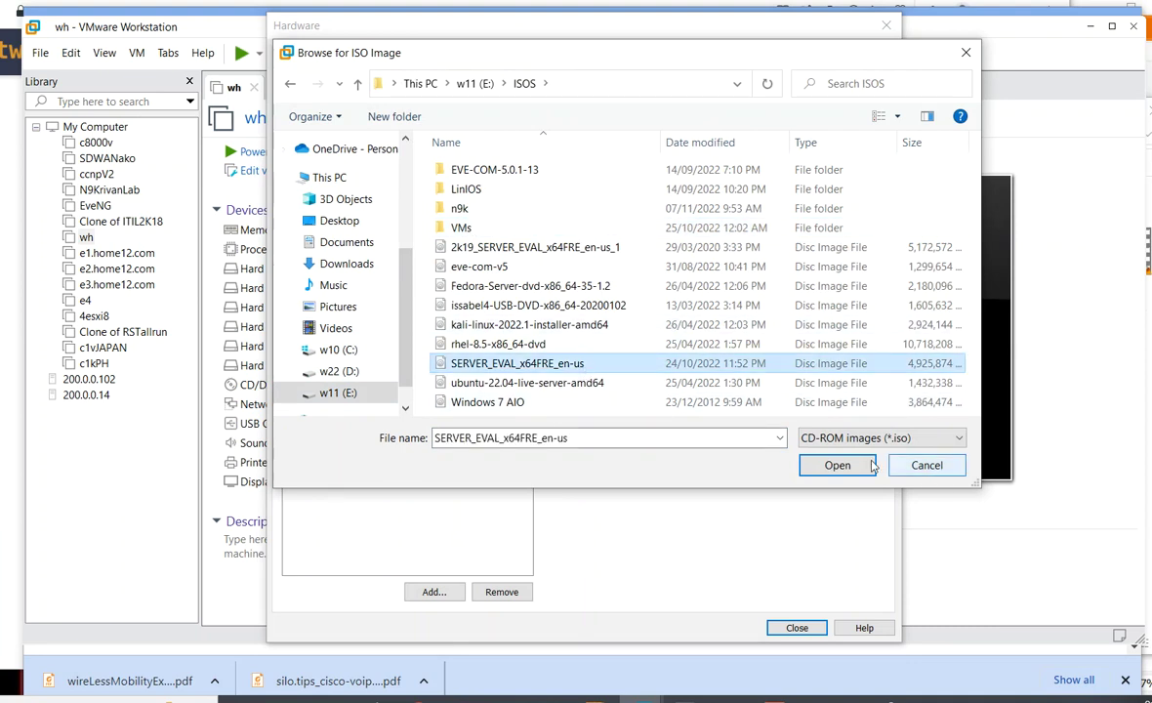
left_click(836, 465)
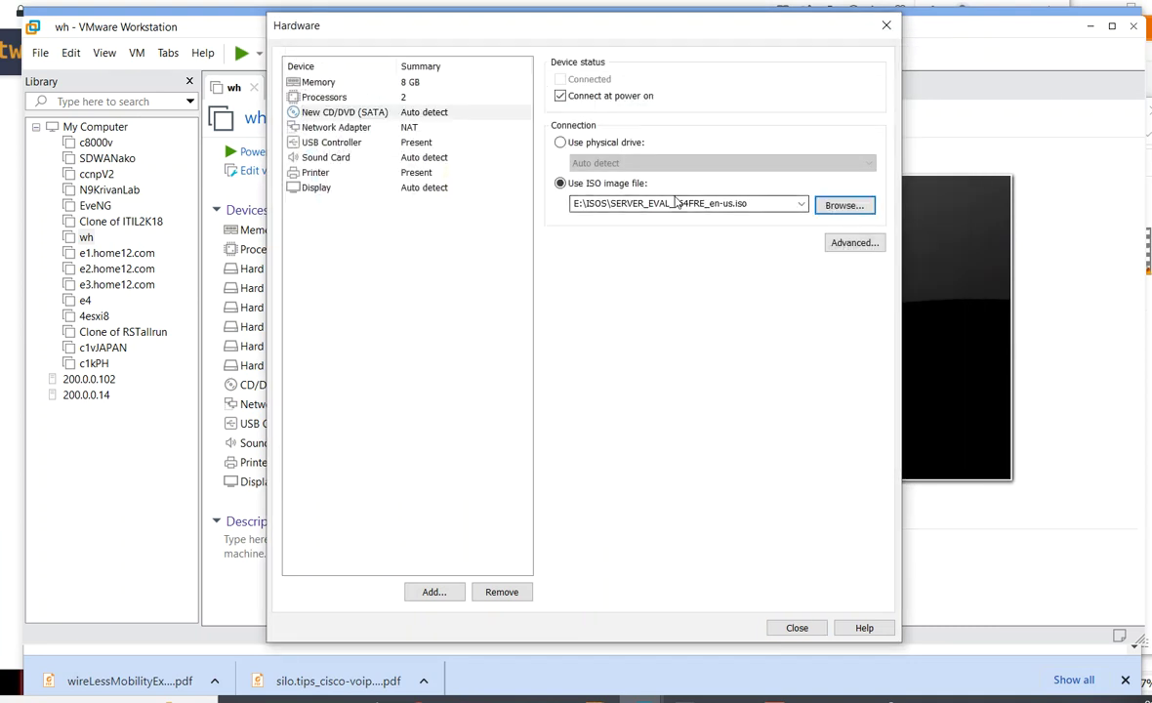
- Review memory, processors, CD/DVD and network adapter, then close the hardware settings
left_click(317, 83)
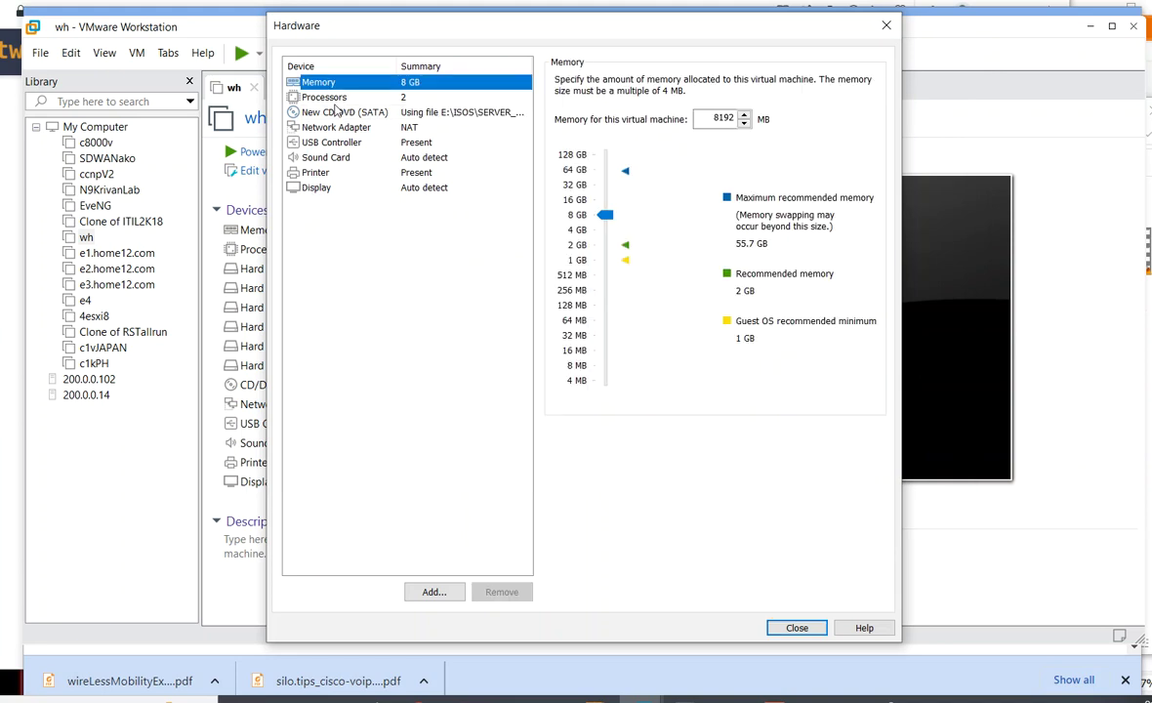
left_click(335, 105)
left_click(336, 114)
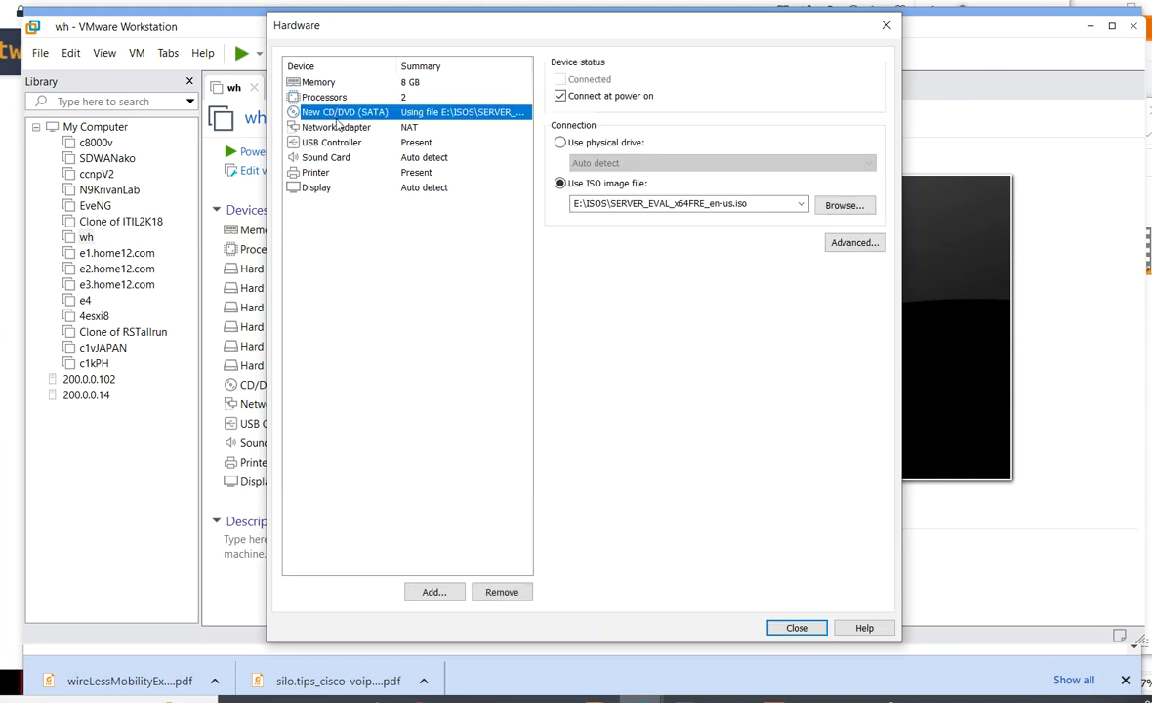
left_click(338, 127)
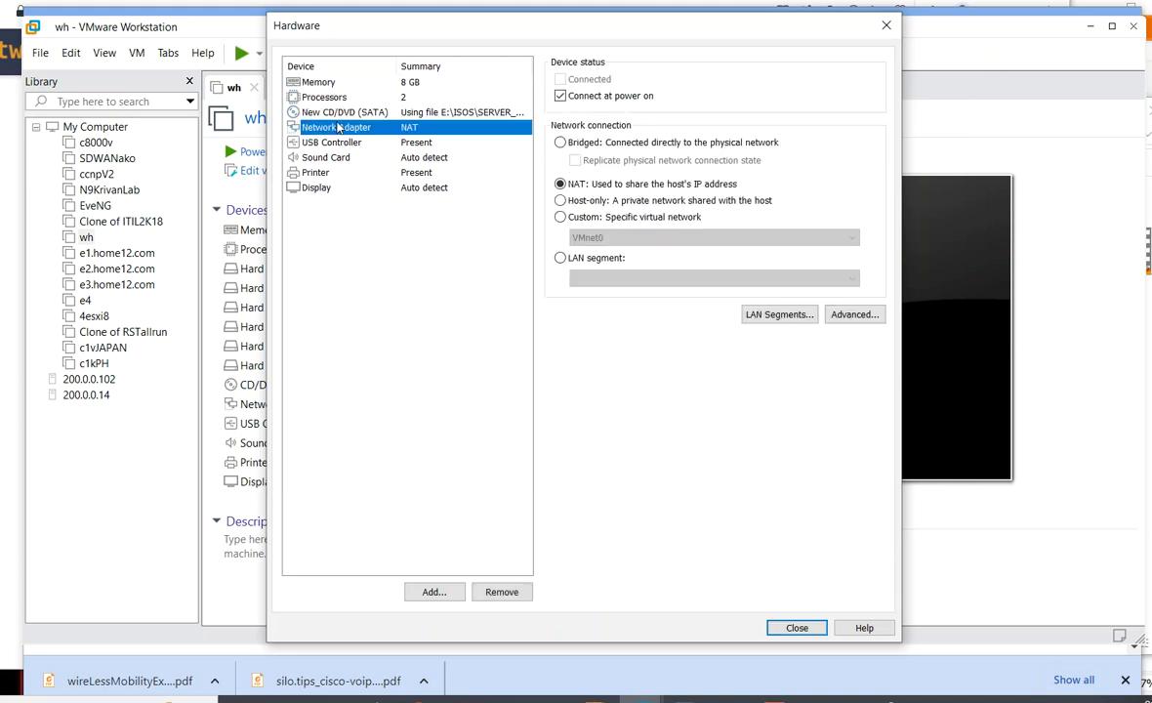
left_click(797, 627)
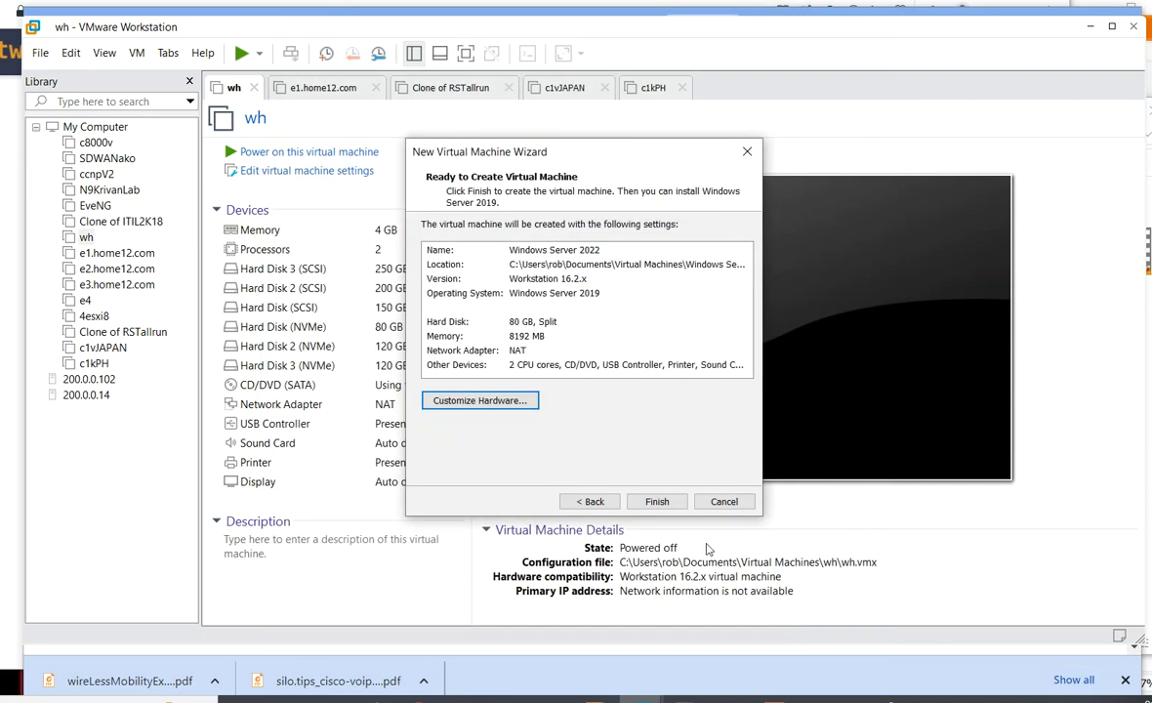
- Create the Windows Server 2022 VM, power it on, and boot from the installation disc
left_click(656, 502)
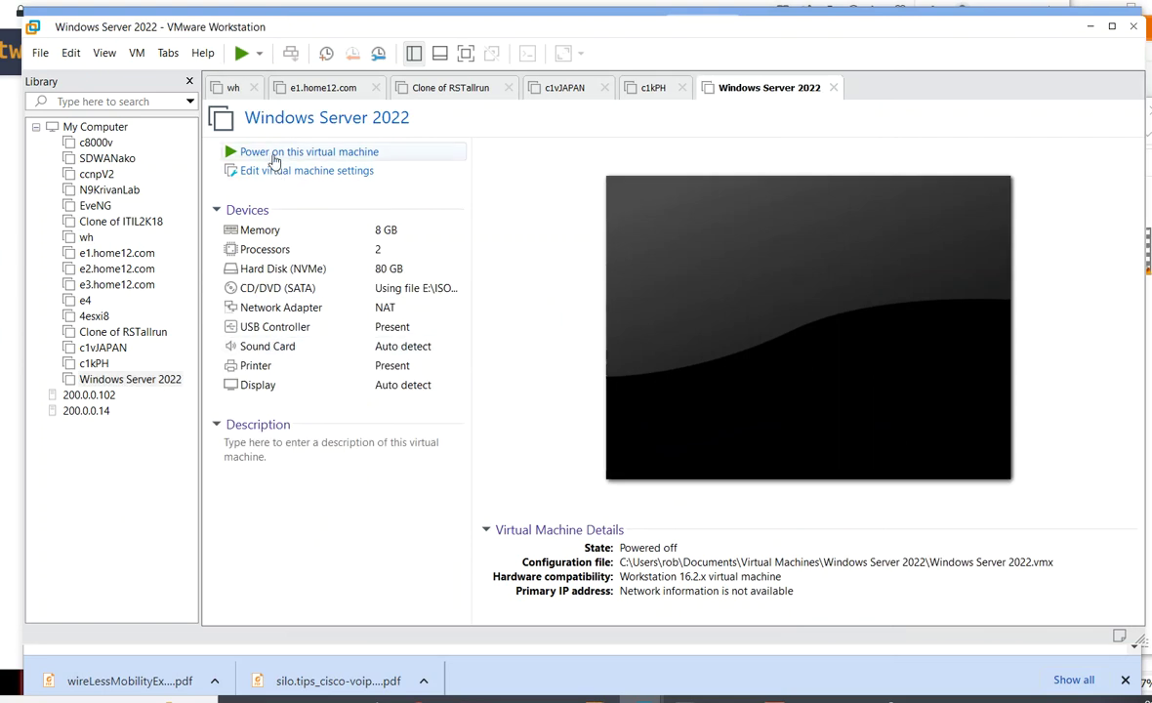
left_click(275, 156)
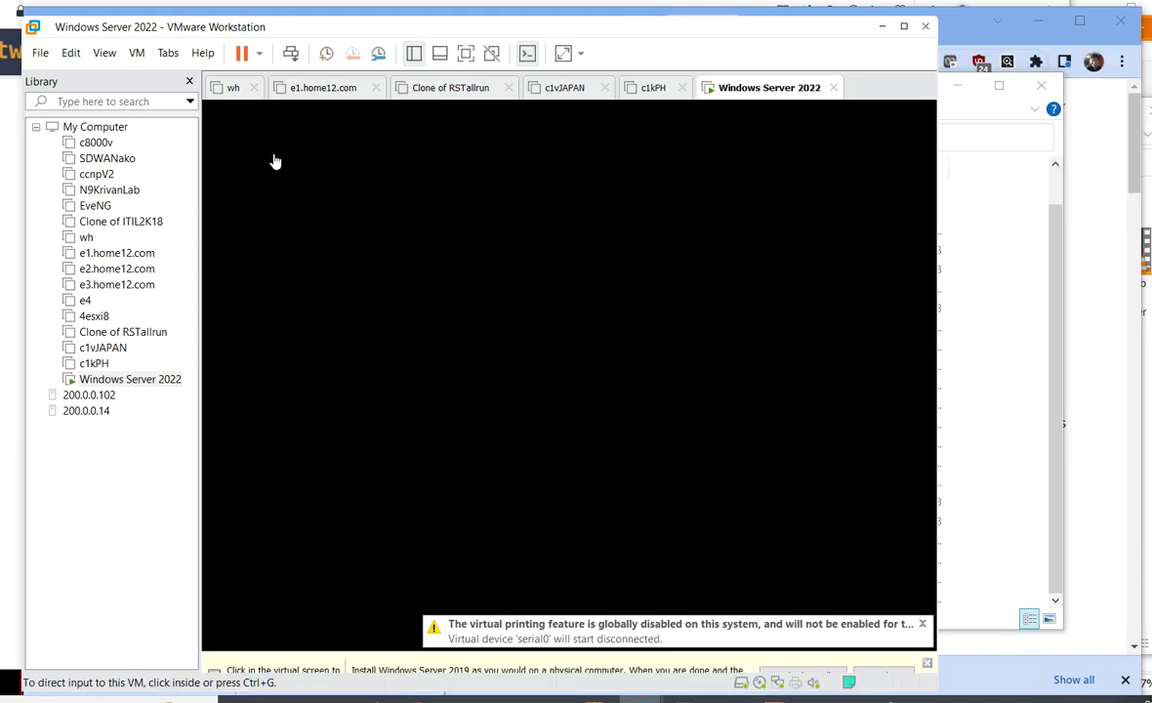
left_click(867, 590)
key("Return")
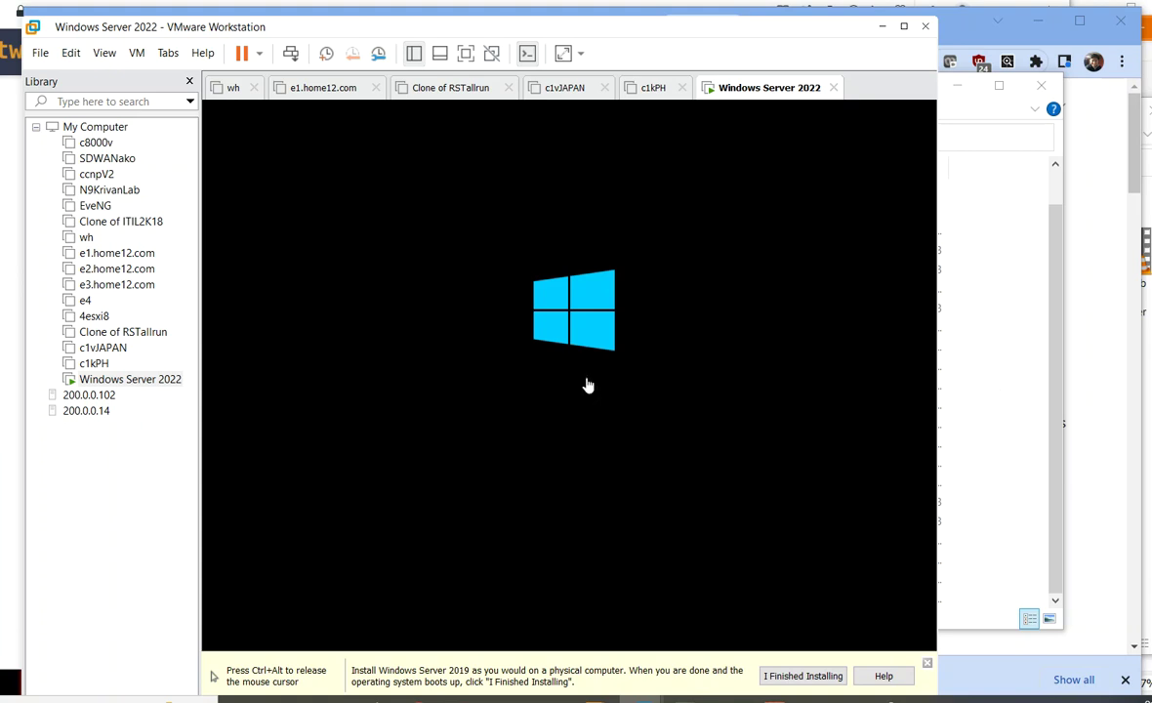
key("ctrl+alt")
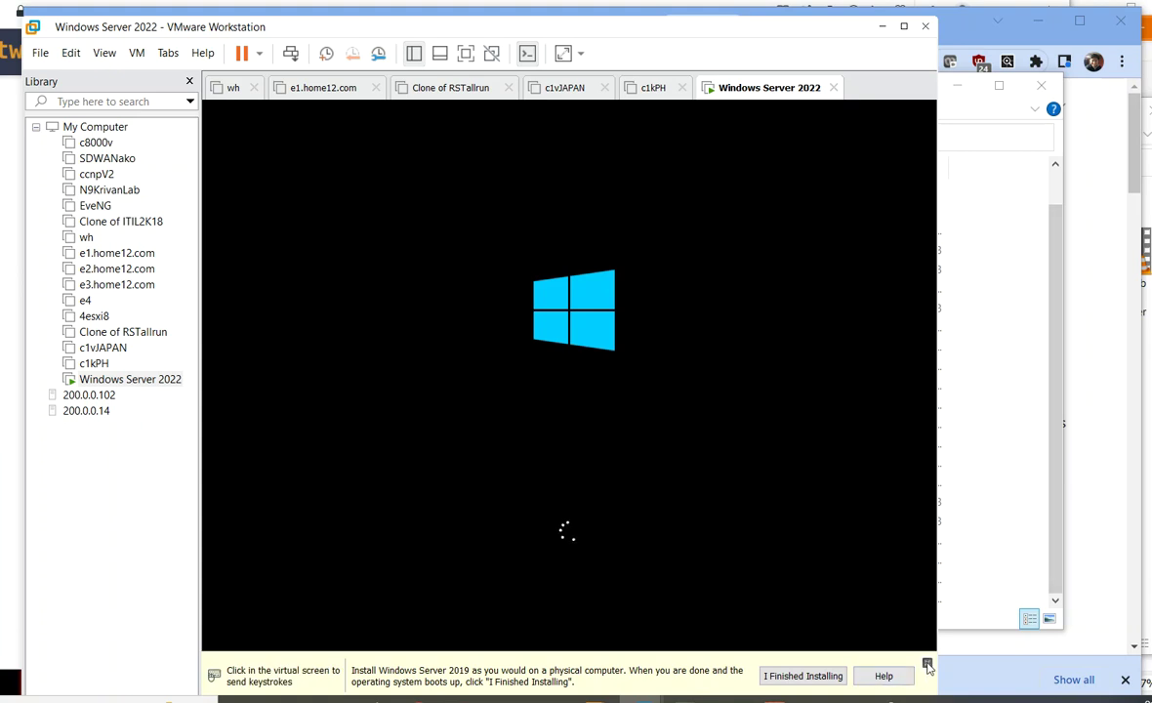
left_click(927, 664)
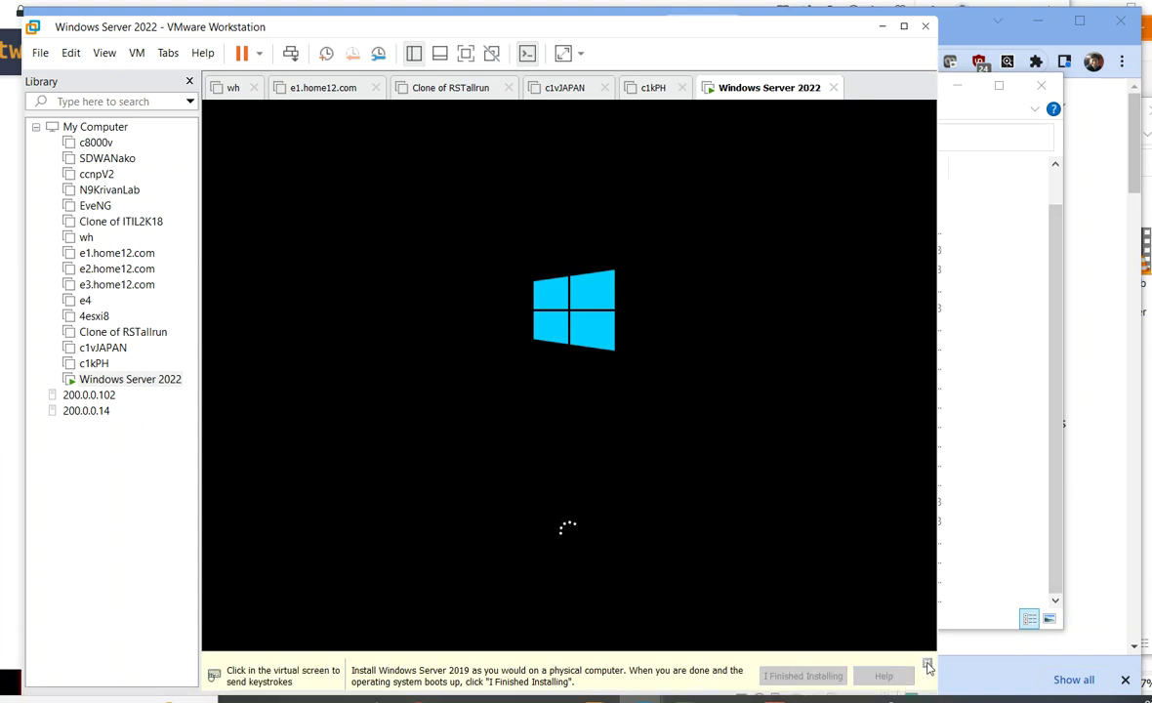
- Rearrange the VMware window: toggle the library, reposition it and make it wider
left_click(189, 81)
left_click_drag(388, 35, 457, 32)
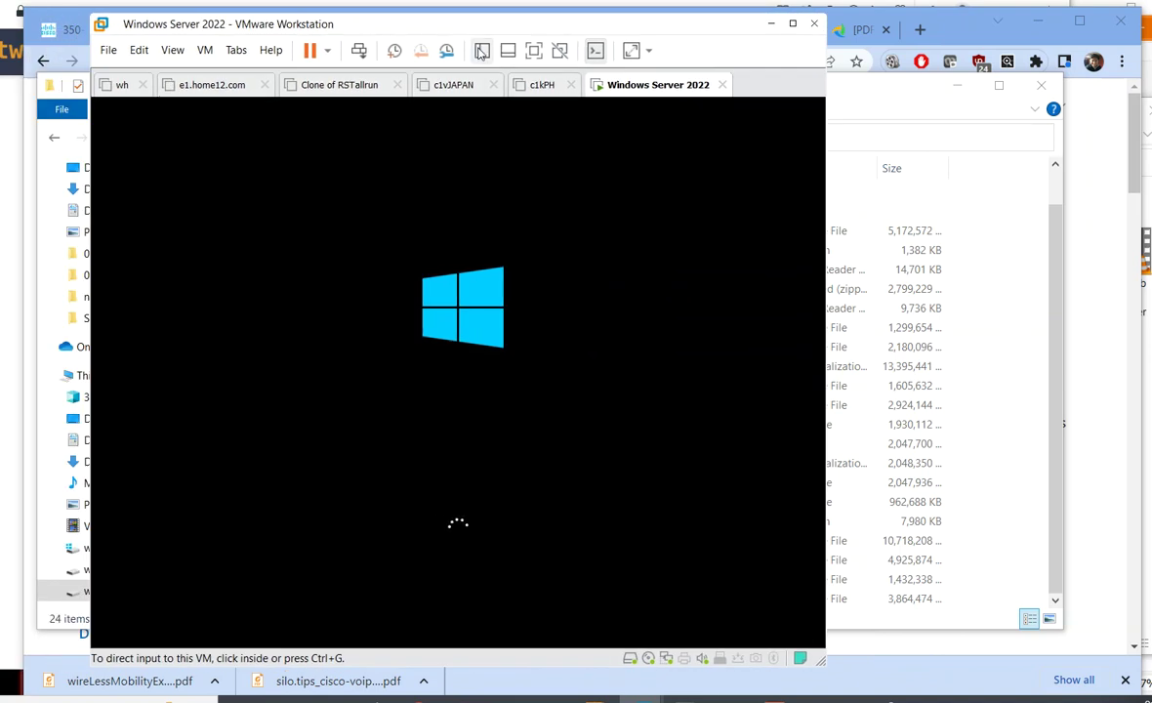
key("F9")
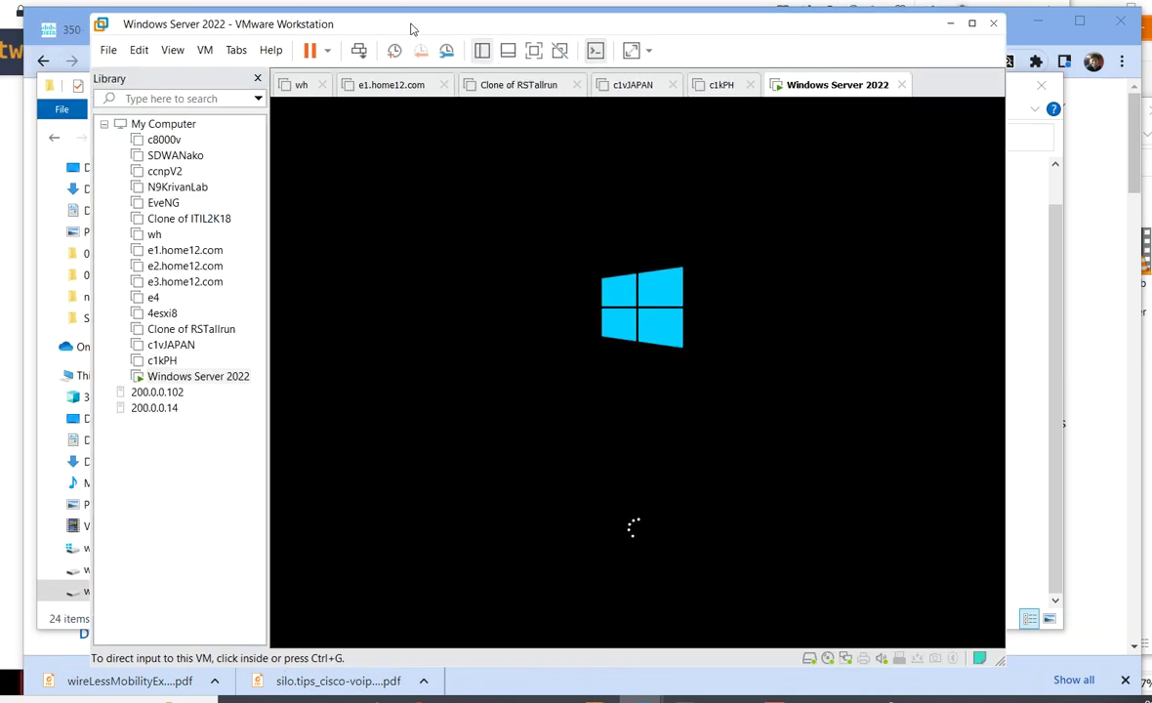
left_click_drag(409, 28, 369, 24)
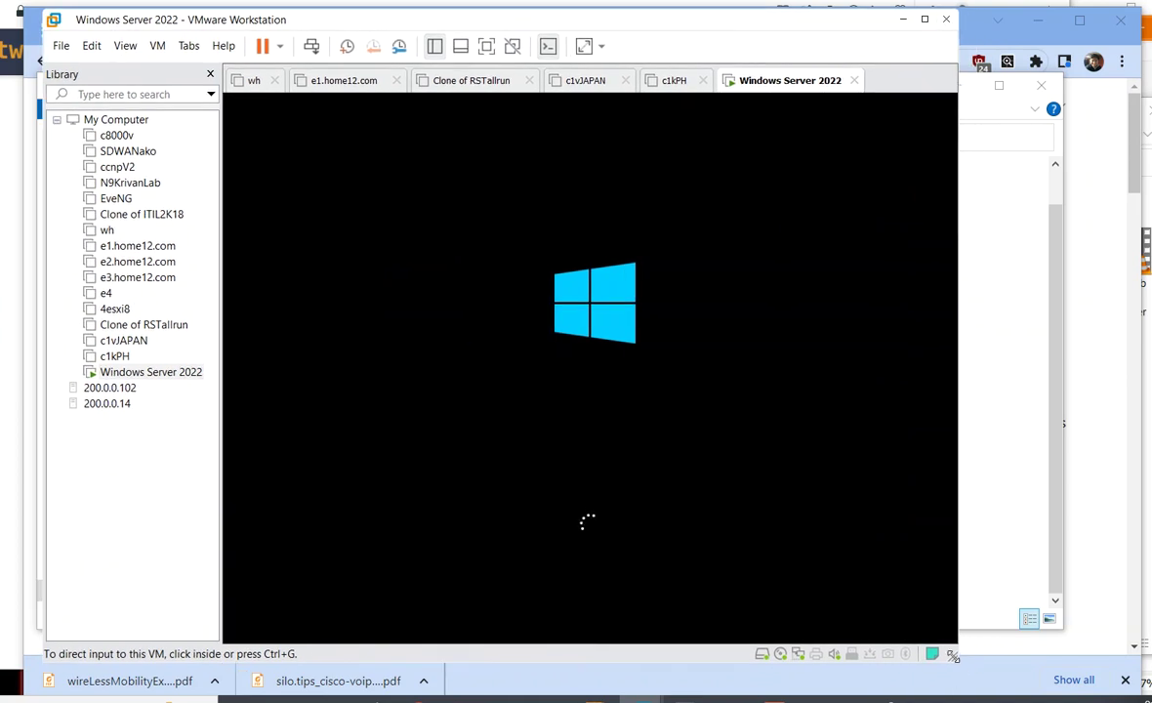
left_click_drag(953, 655, 1044, 654)
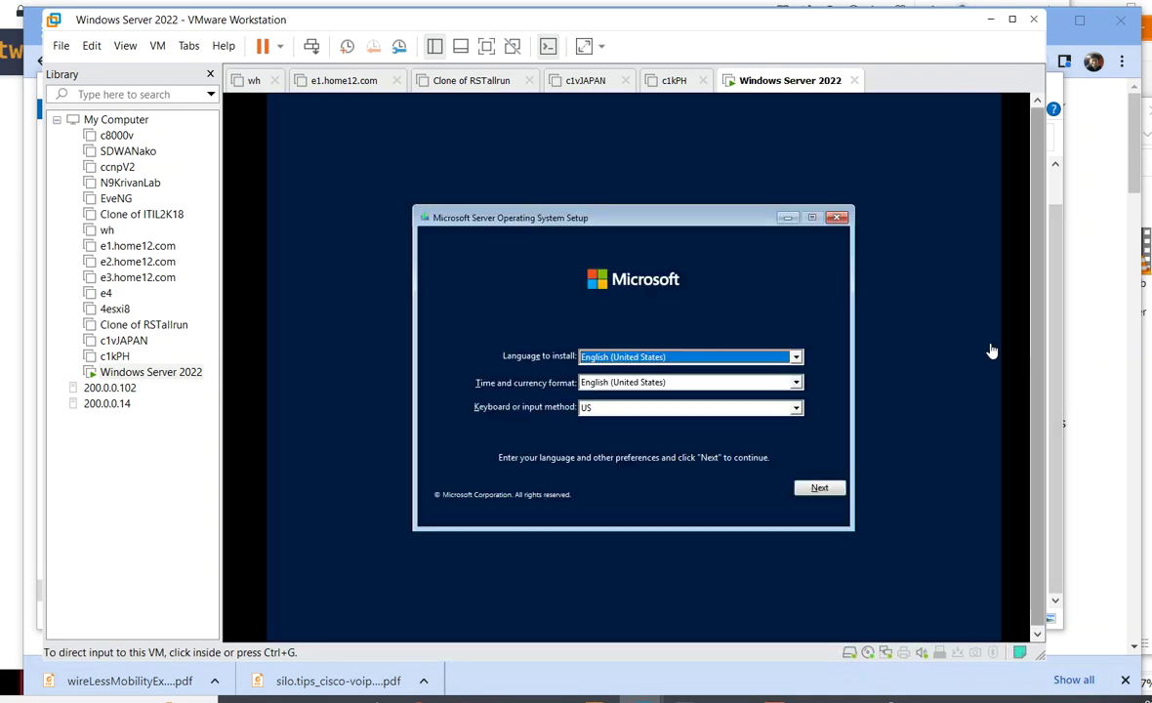
- Keep the English (United States) language and keyboard defaults and begin Install now
left_click(507, 220)
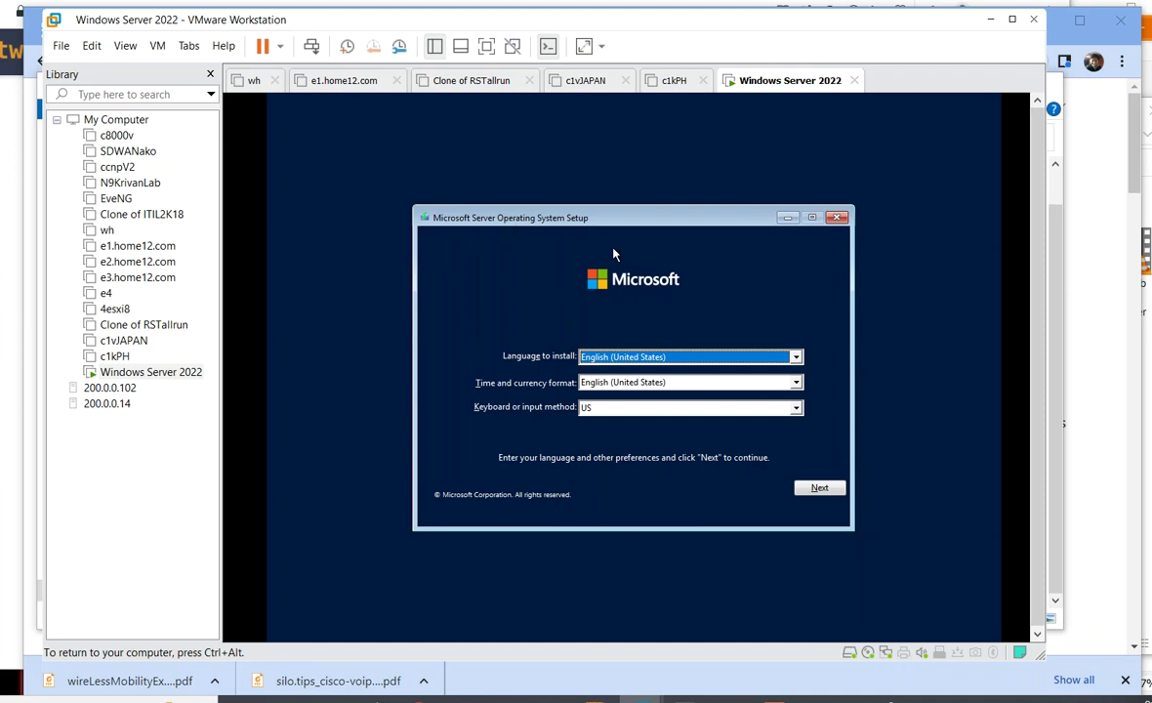
left_click(820, 488)
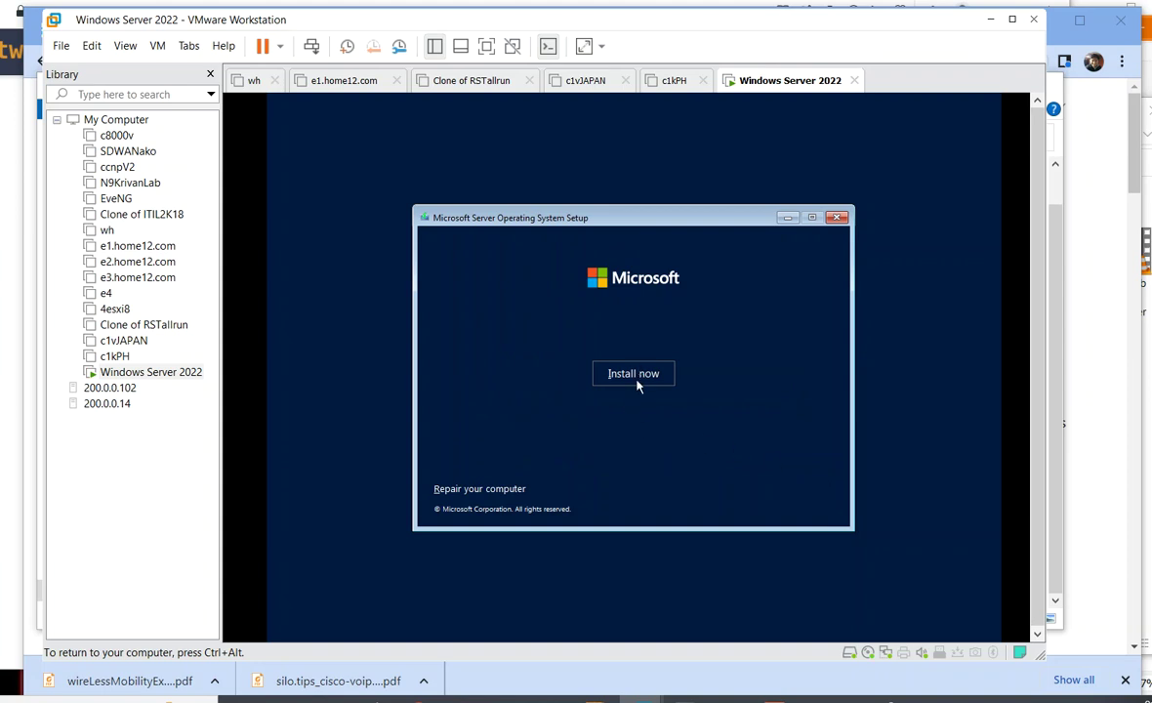
left_click(636, 375)
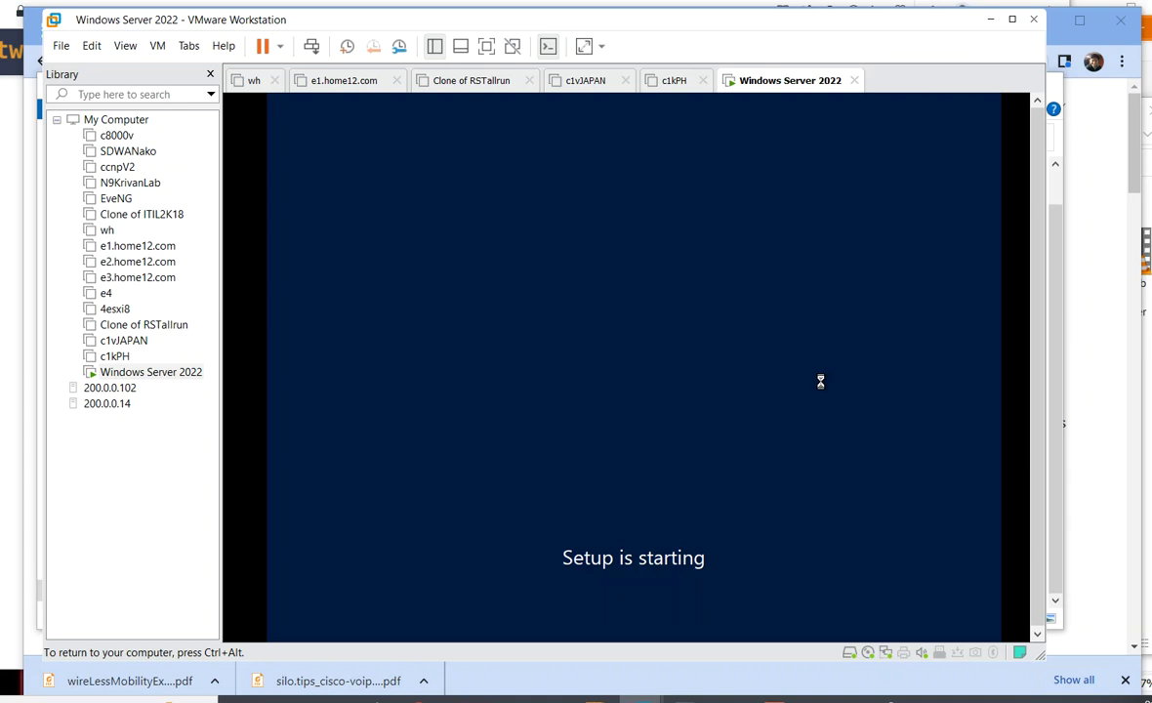
key("ctrl+alt")
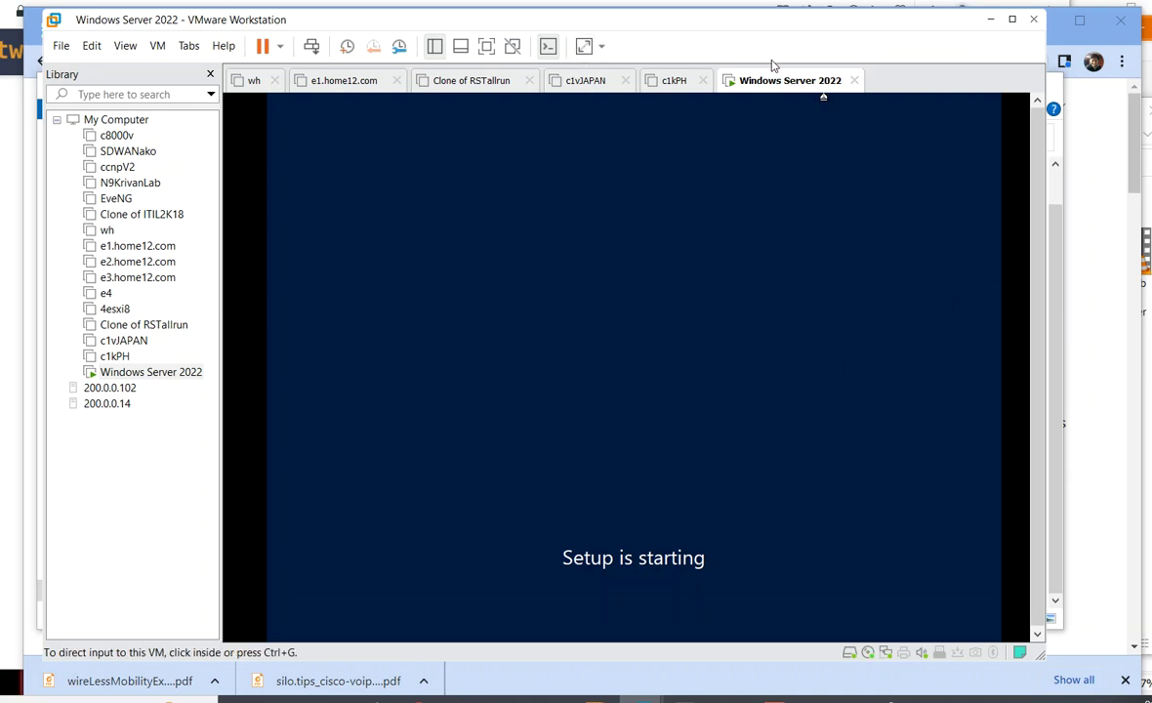
- Choose Windows Server 2022 Standard Evaluation (Desktop Experience) as the edition
left_click(599, 118)
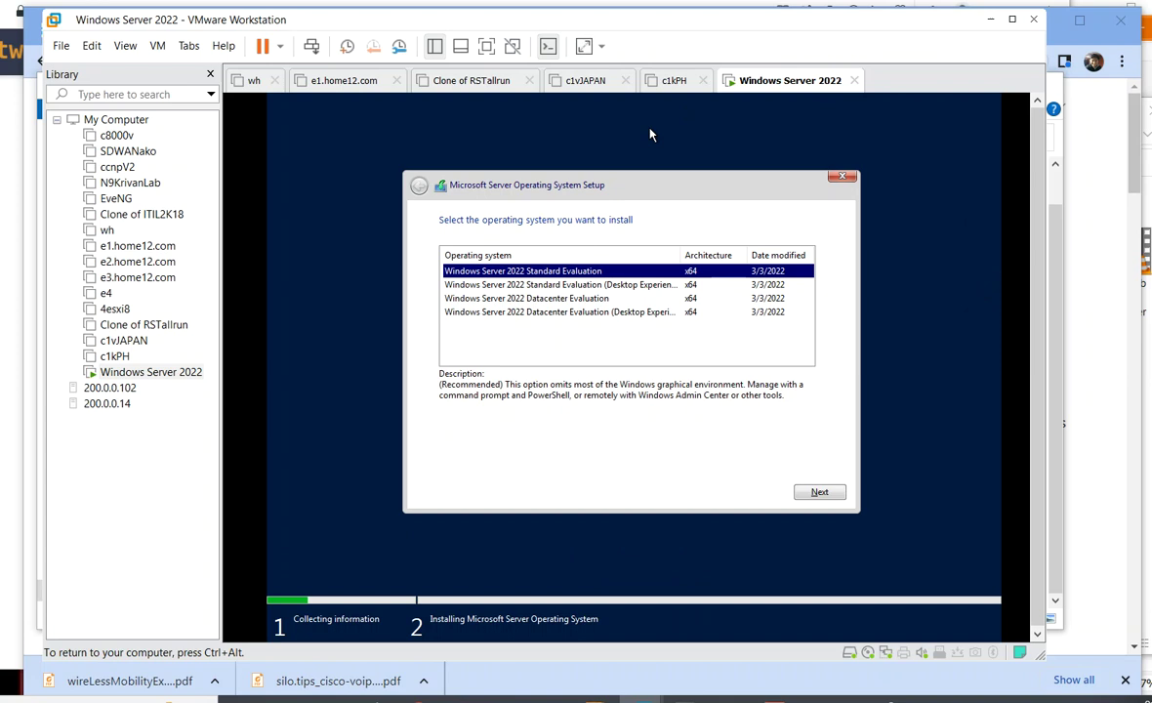
left_click(556, 286)
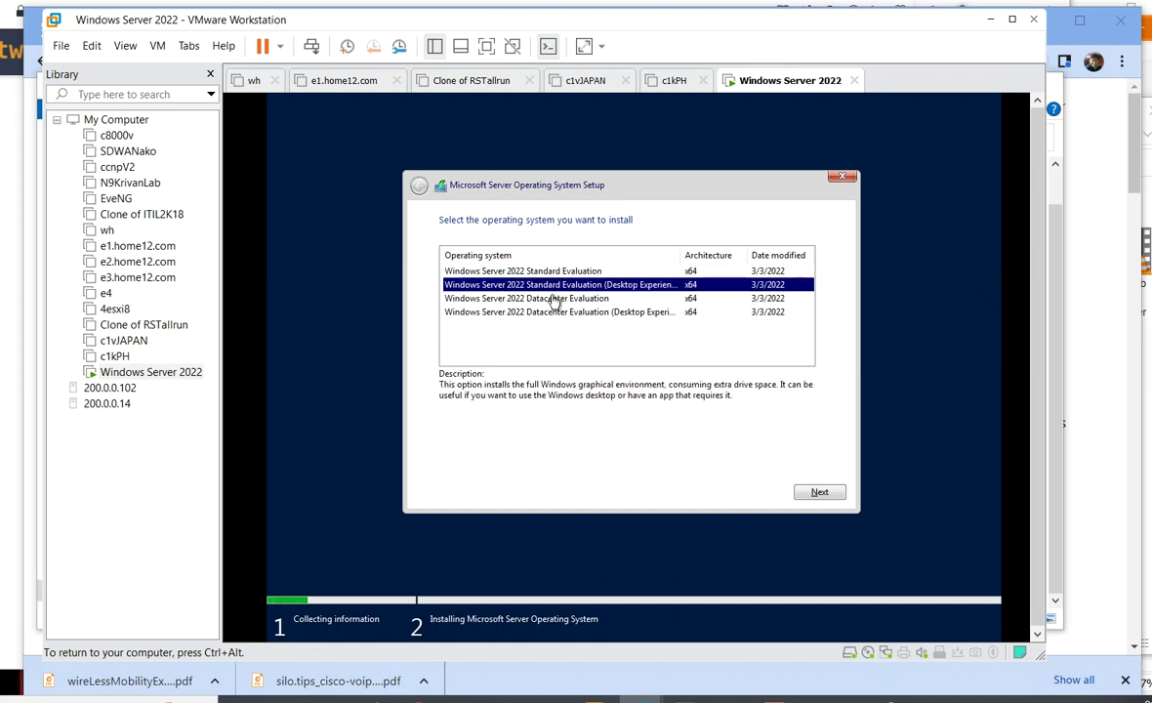
left_click(551, 298)
left_click(558, 312)
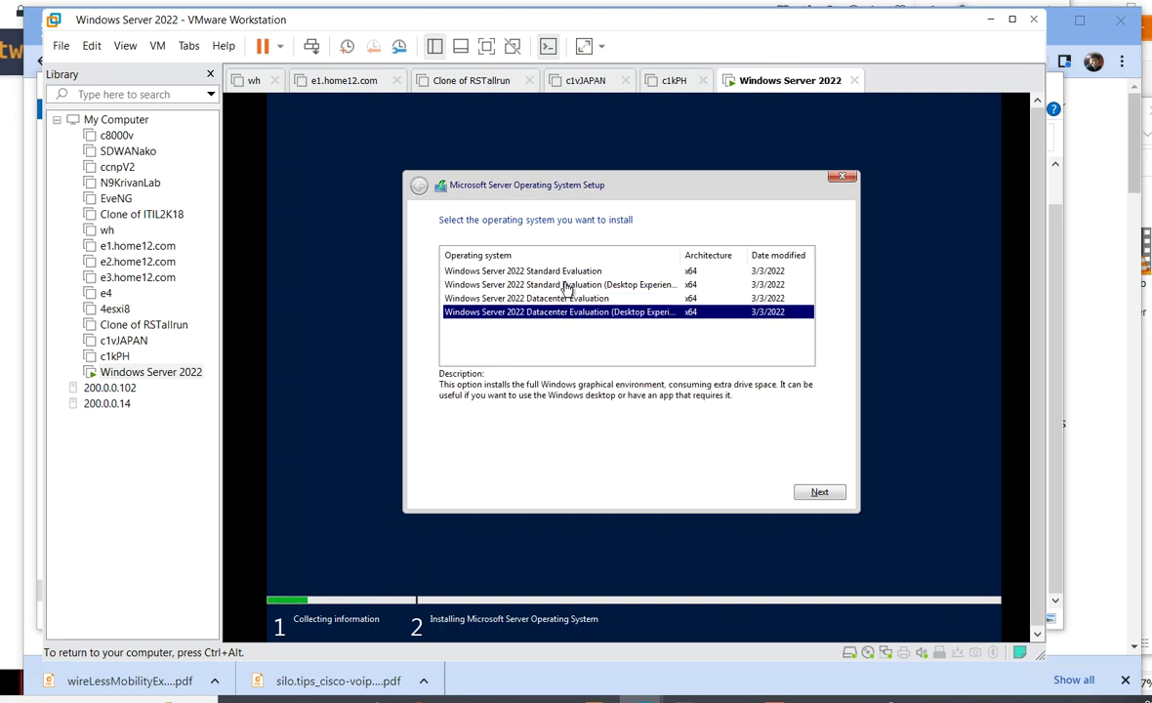
left_click(565, 285)
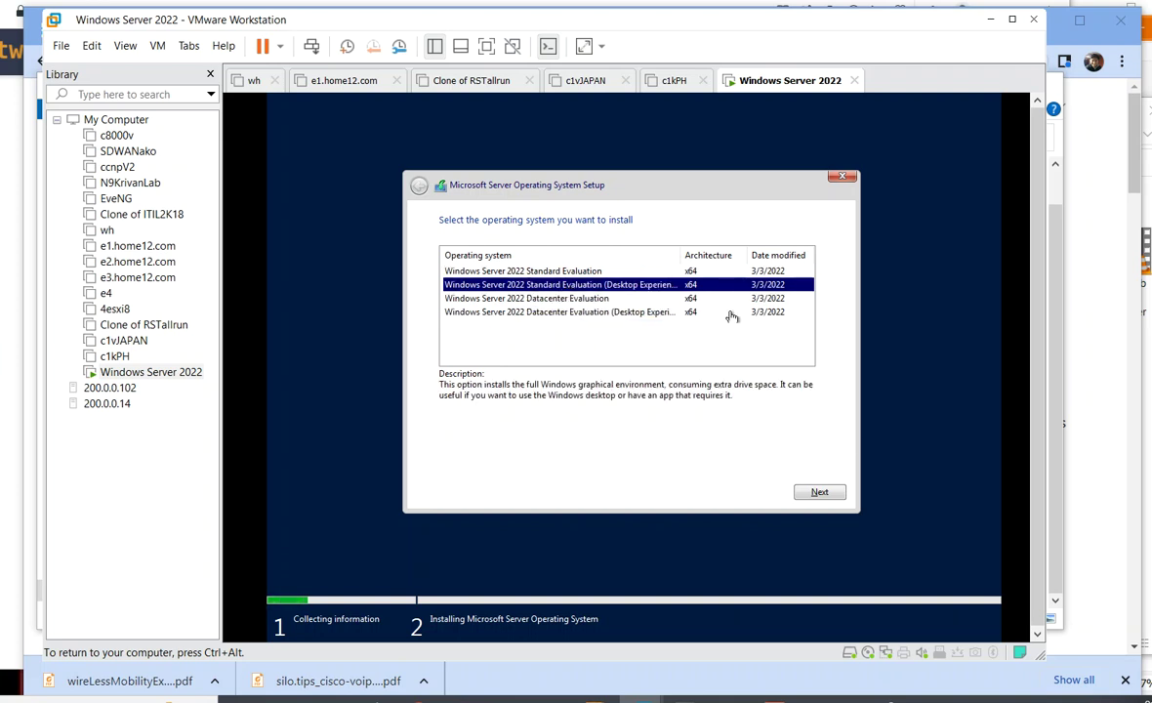
left_click(833, 494)
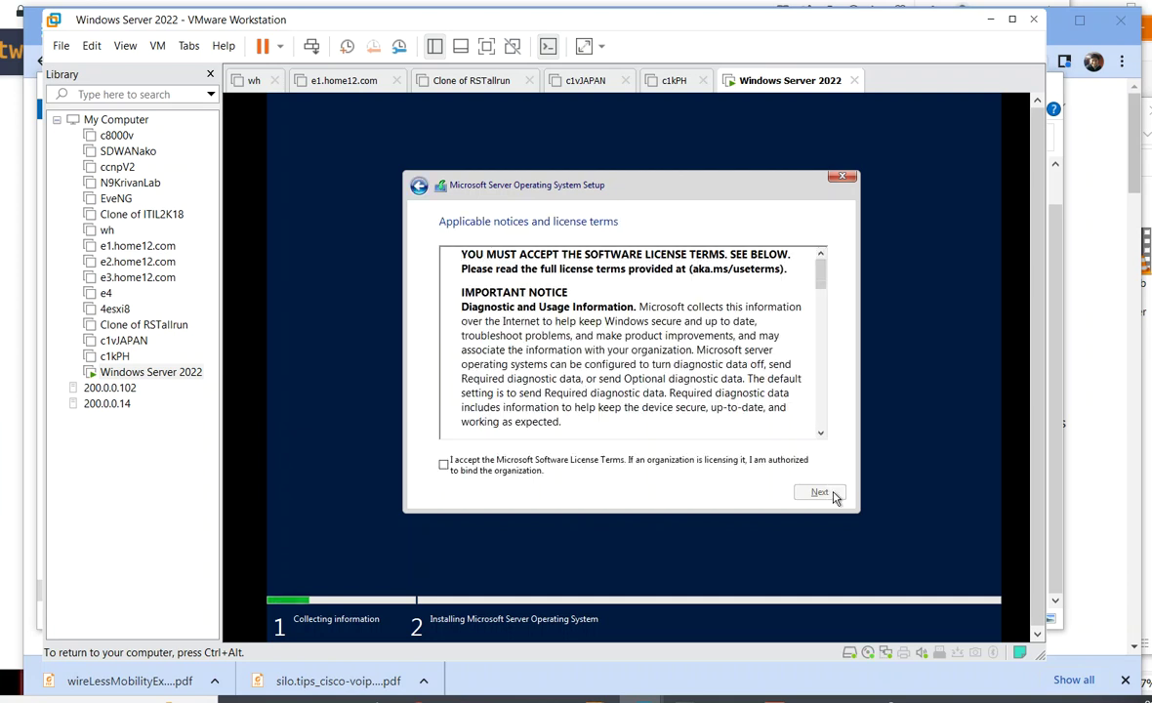
- Accept the license terms and custom-install onto Drive 0's 80 GB unallocated space
left_click(451, 475)
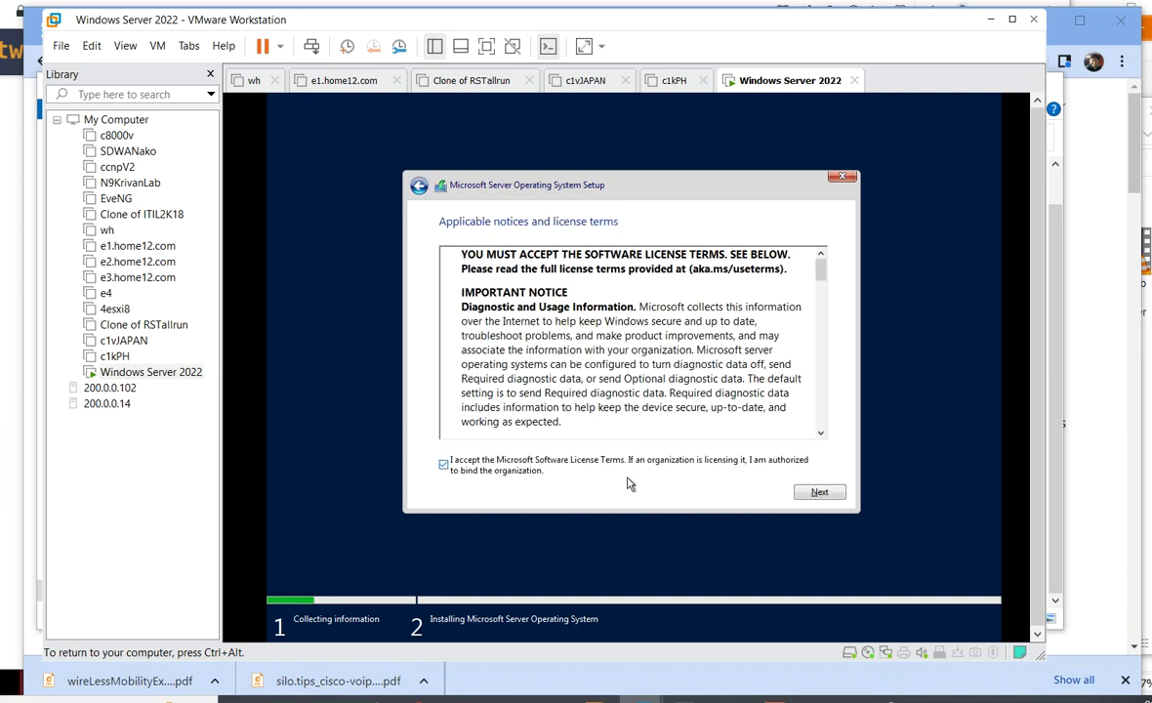
left_click(813, 493)
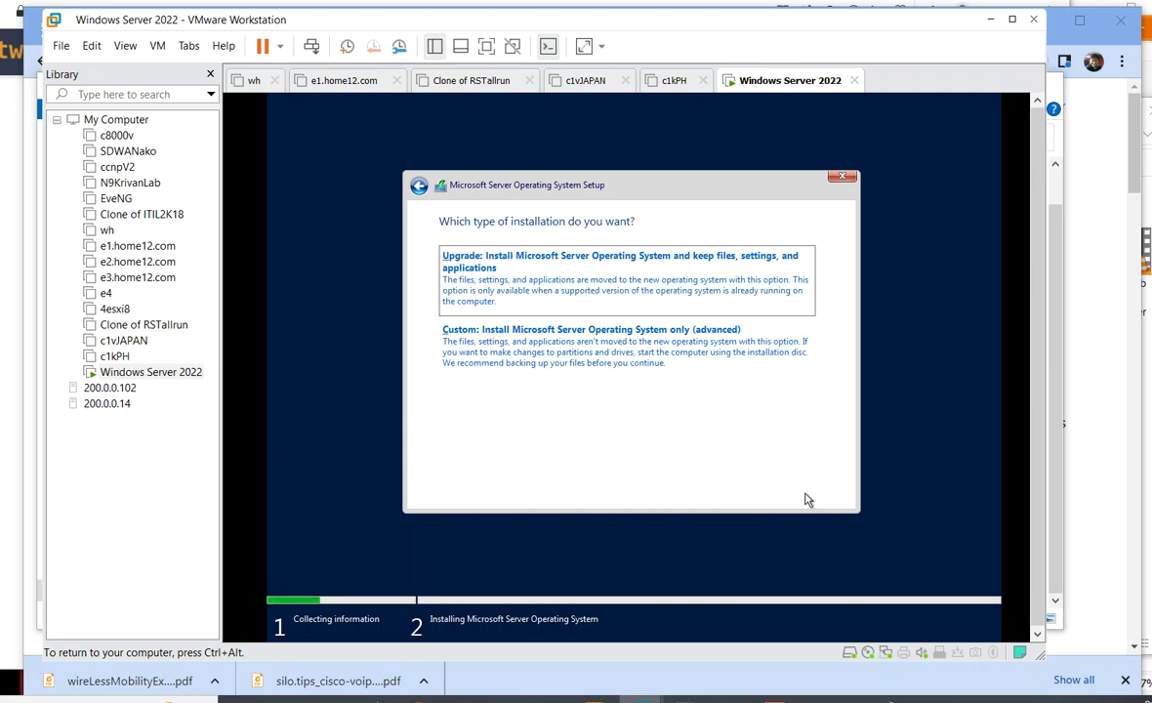
left_click(545, 343)
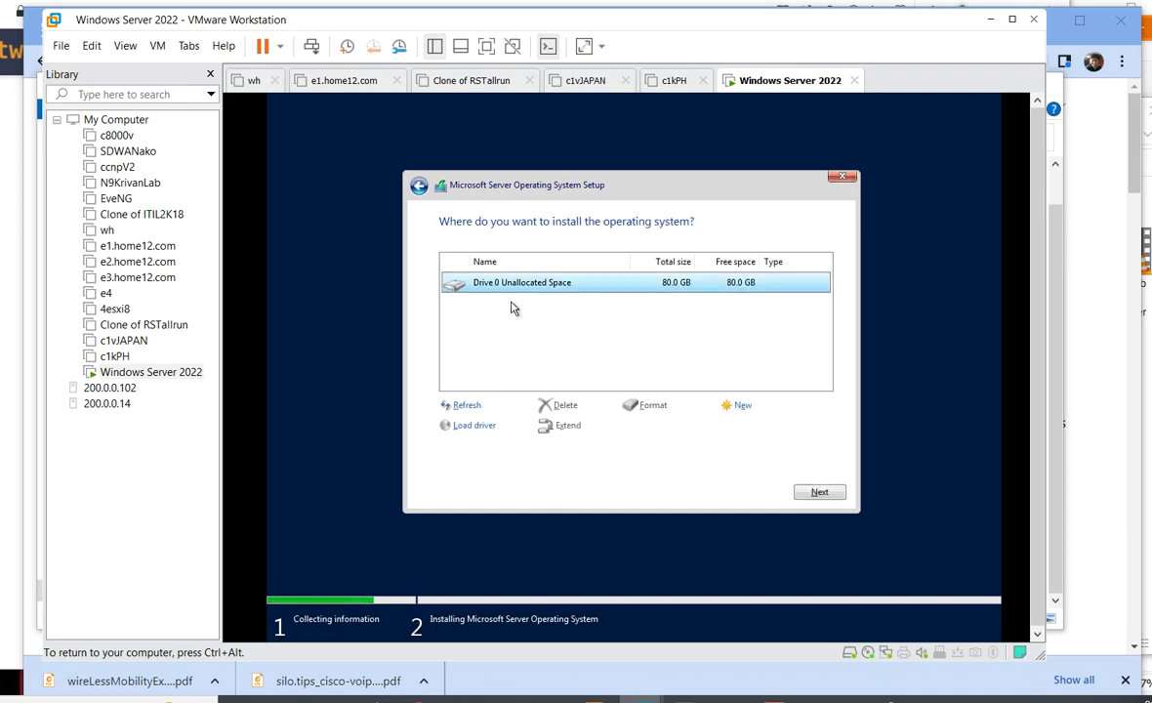
left_click(809, 498)
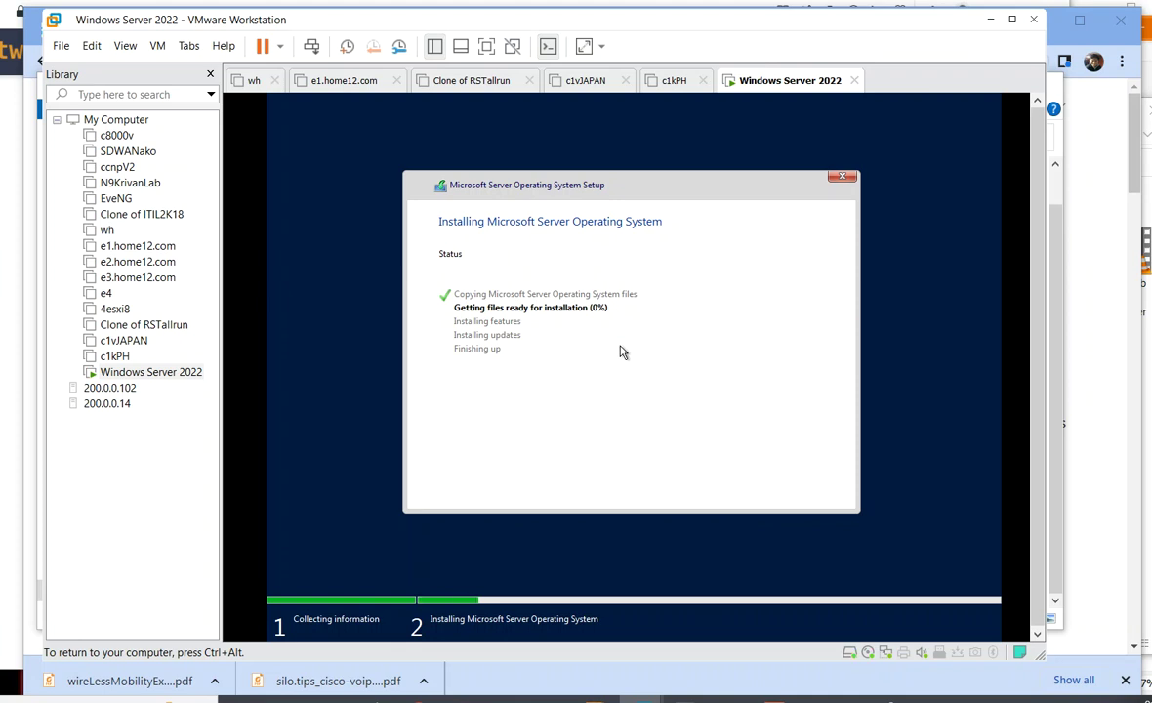
- Wait while setup copies files and reboots, passing input between host and VM
key("ctrl+alt")
left_click(507, 293)
key("ctrl+alt")
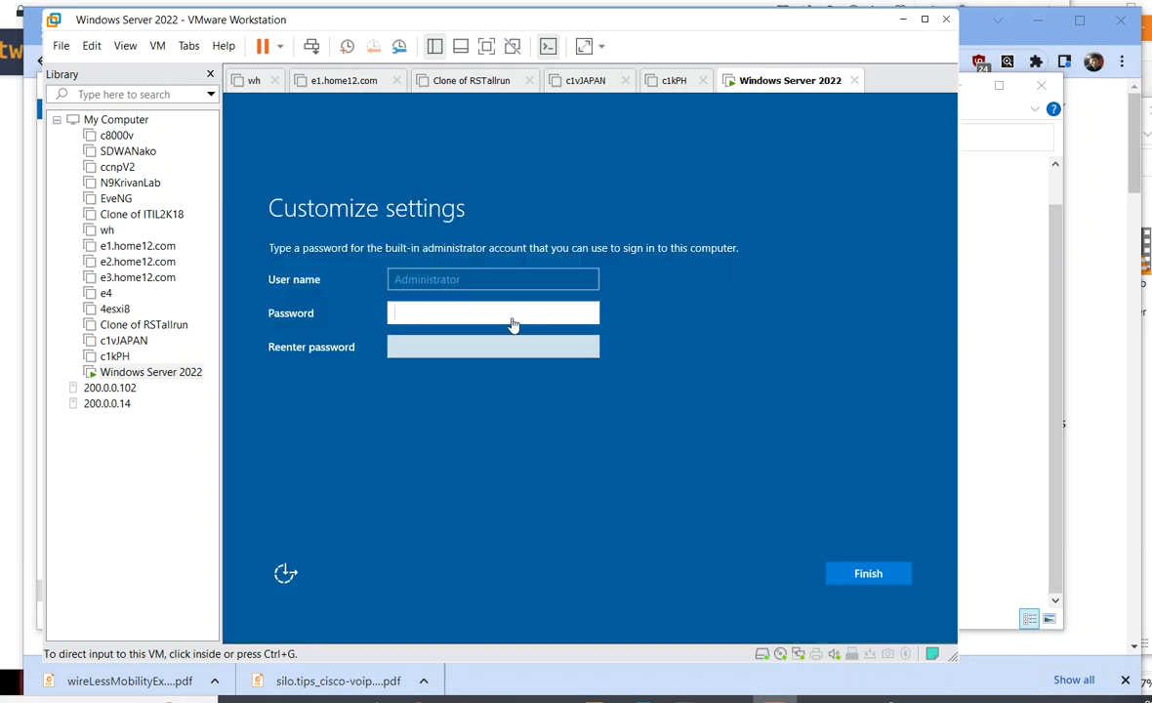
- Enter and confirm the Administrator password, then finish setup to reach the lock screen
left_click(513, 317)
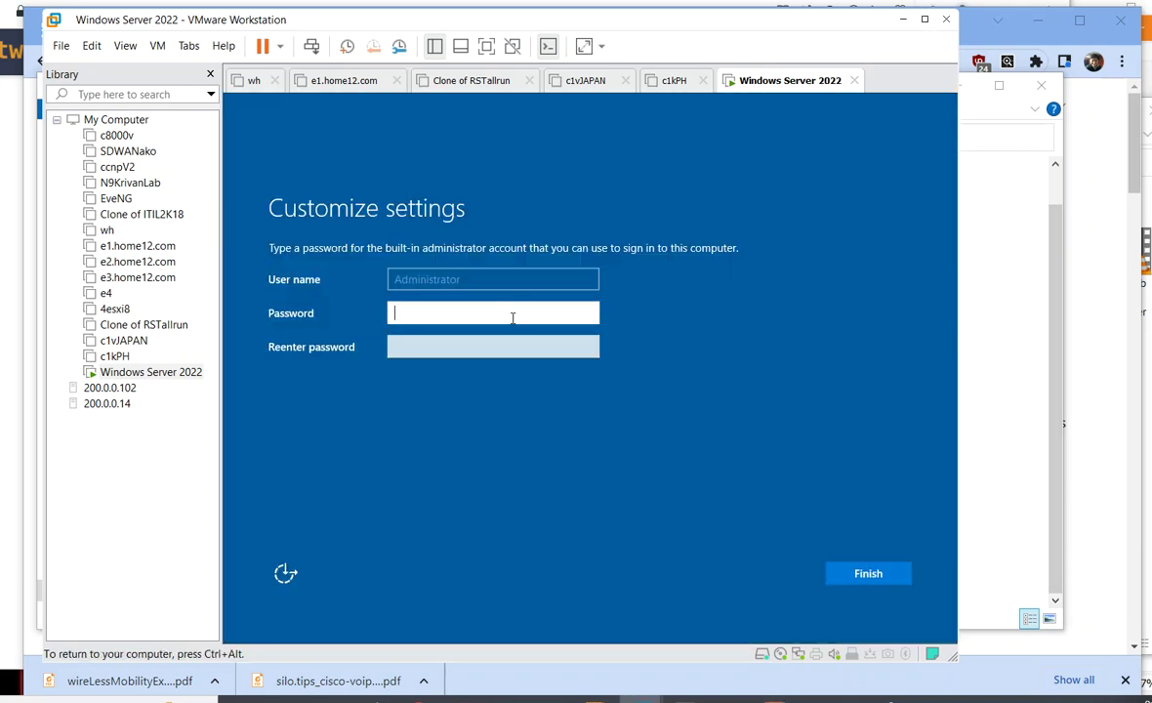
type("P@ssw0rd")
key("Tab")
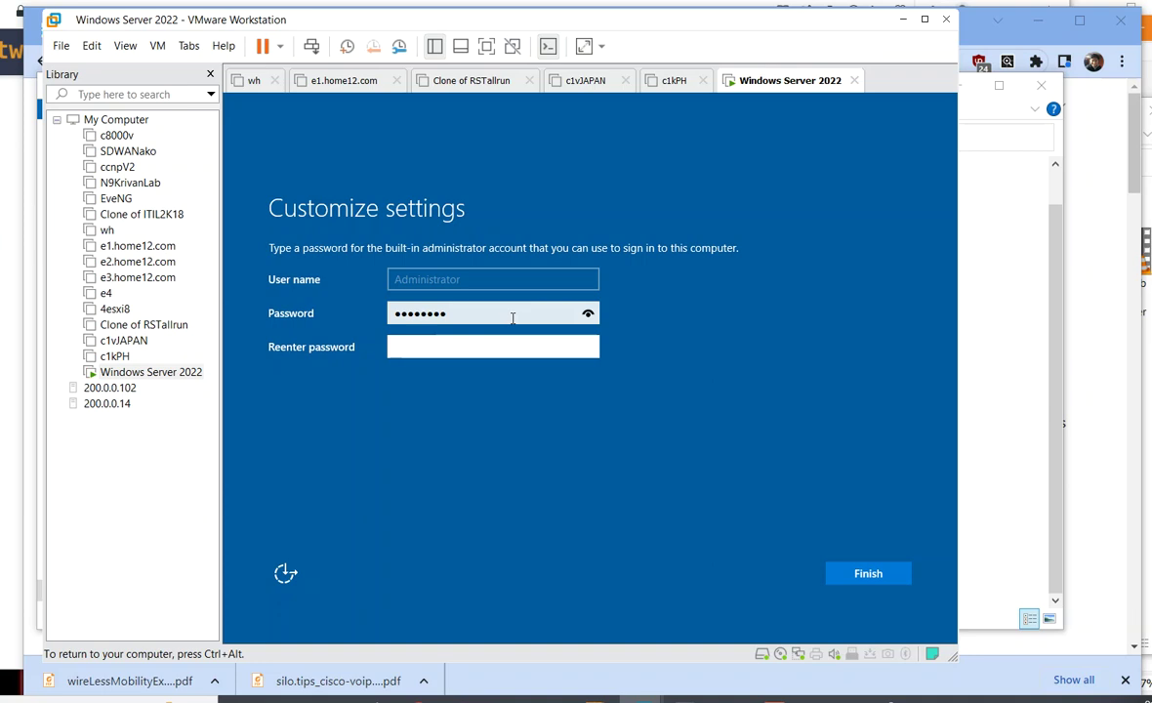
type("P@ssw0rd")
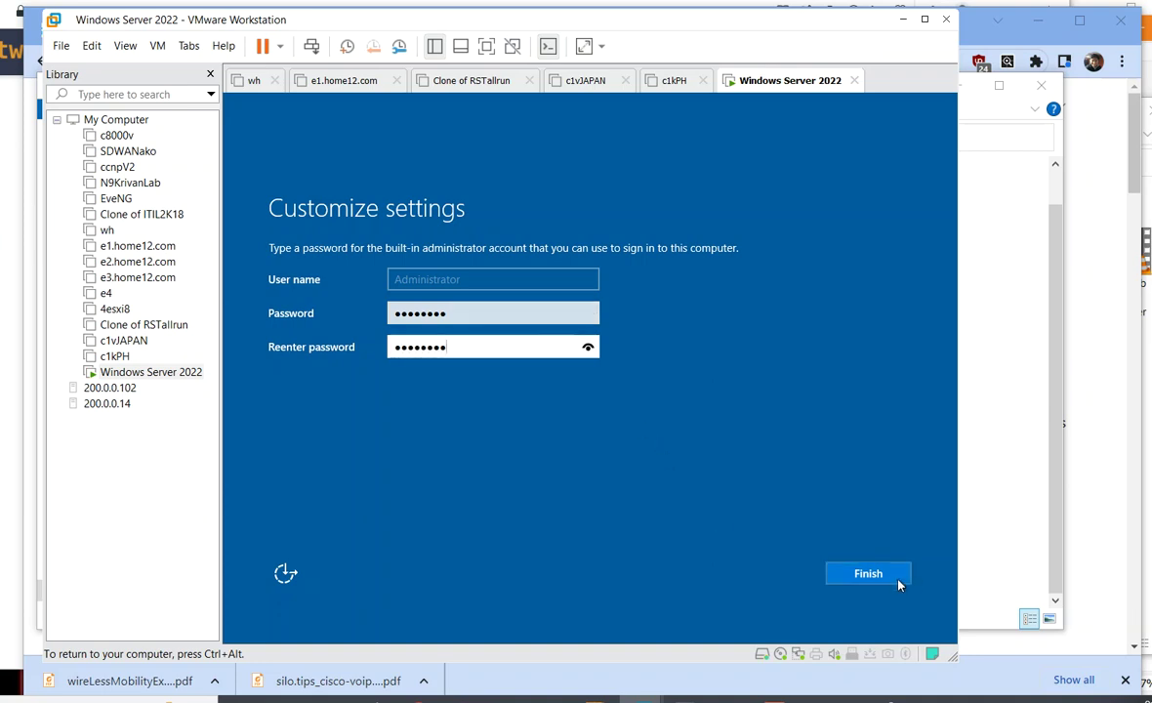
left_click(892, 581)
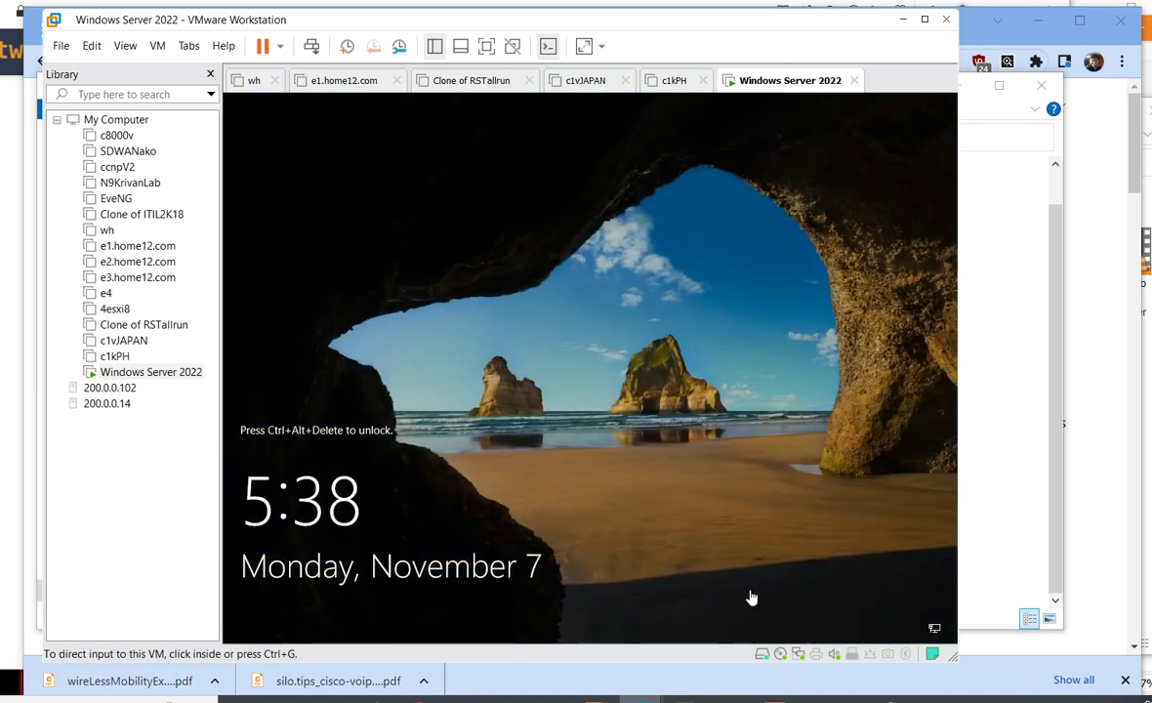
left_click(708, 503)
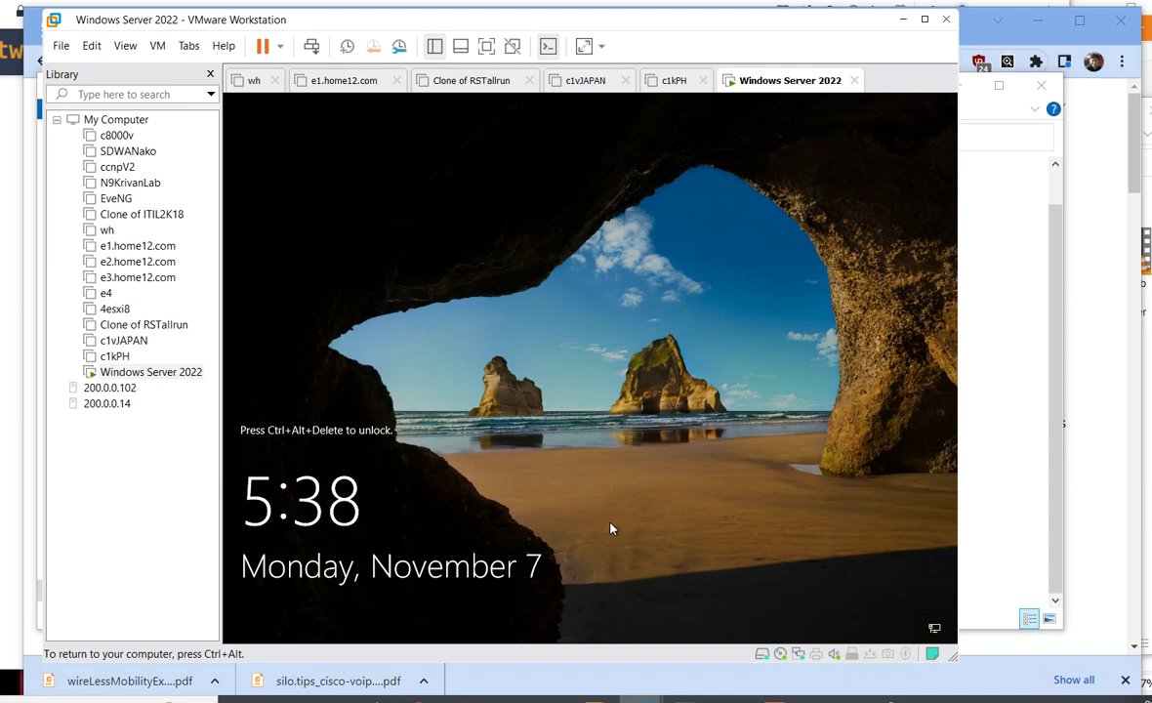
- Sign in to the server as Administrator with the account password
key("ctrl+alt+Insert")
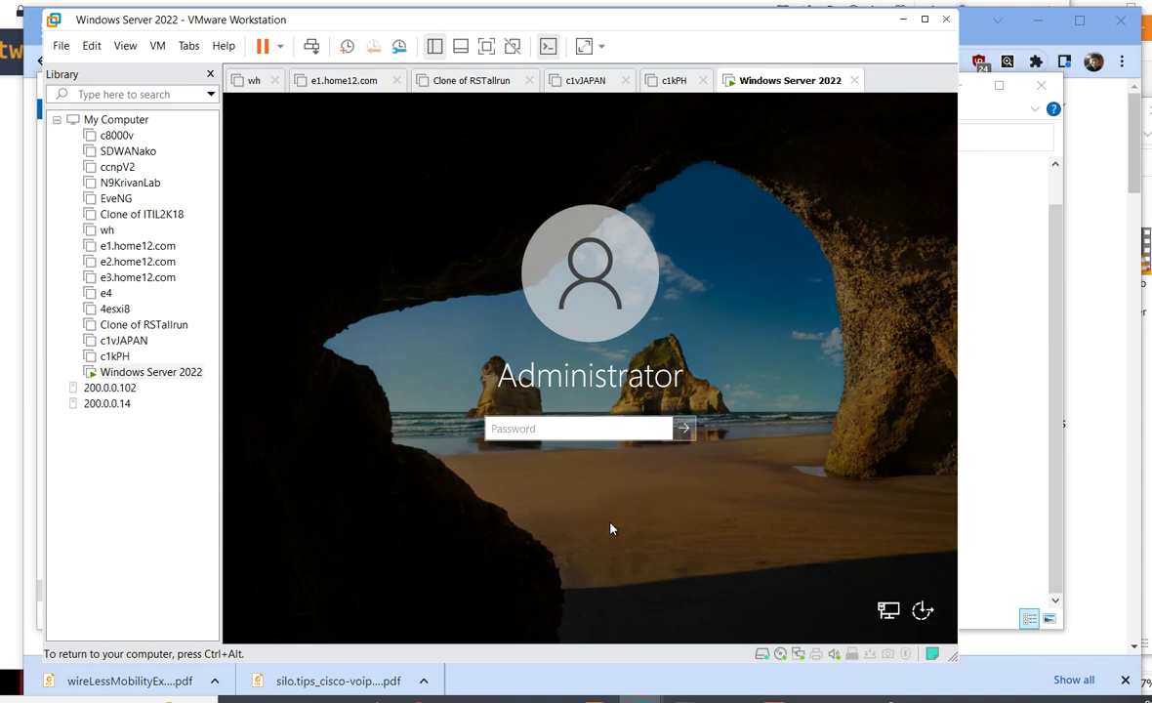
type("*********")
key("Return")
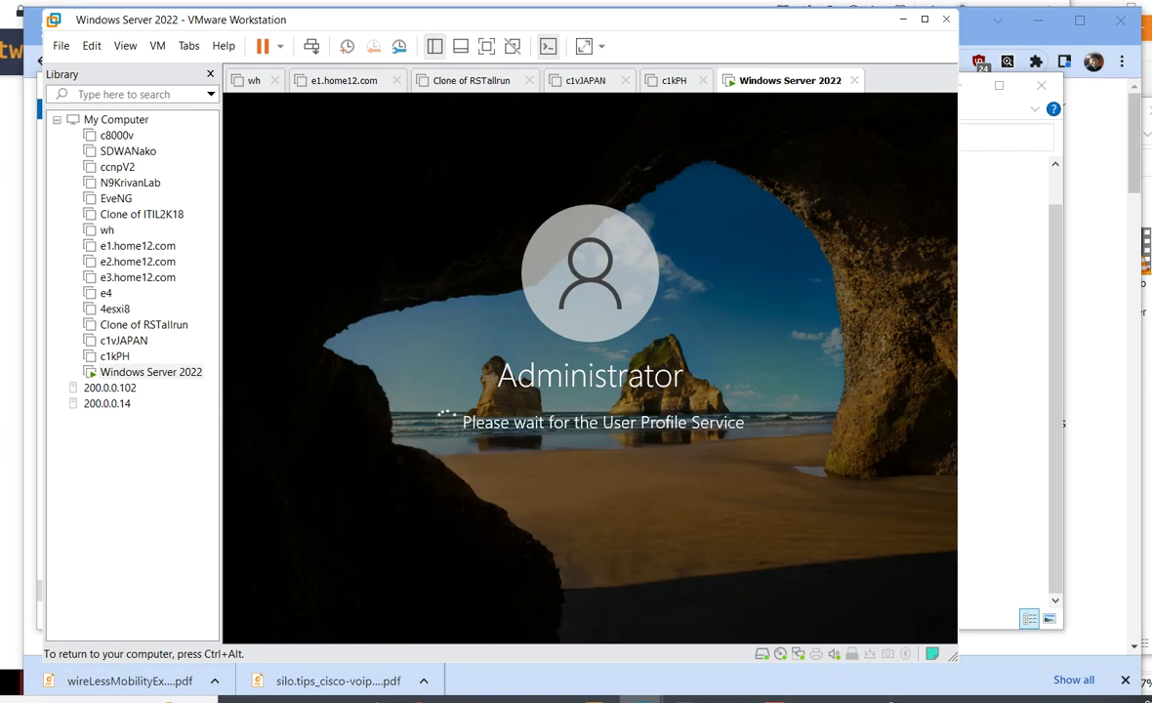
- Close the Windows Admin Center prompt with 'Don't show this message again' ticked
key("ctrl+alt")
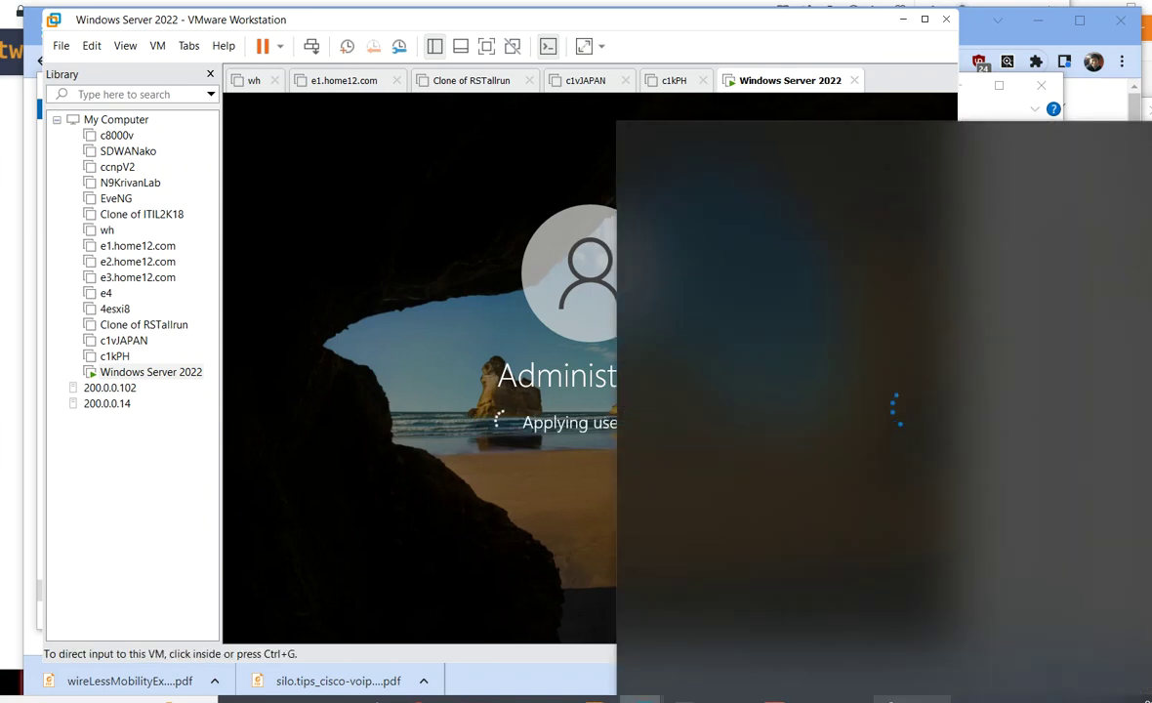
left_click(642, 28)
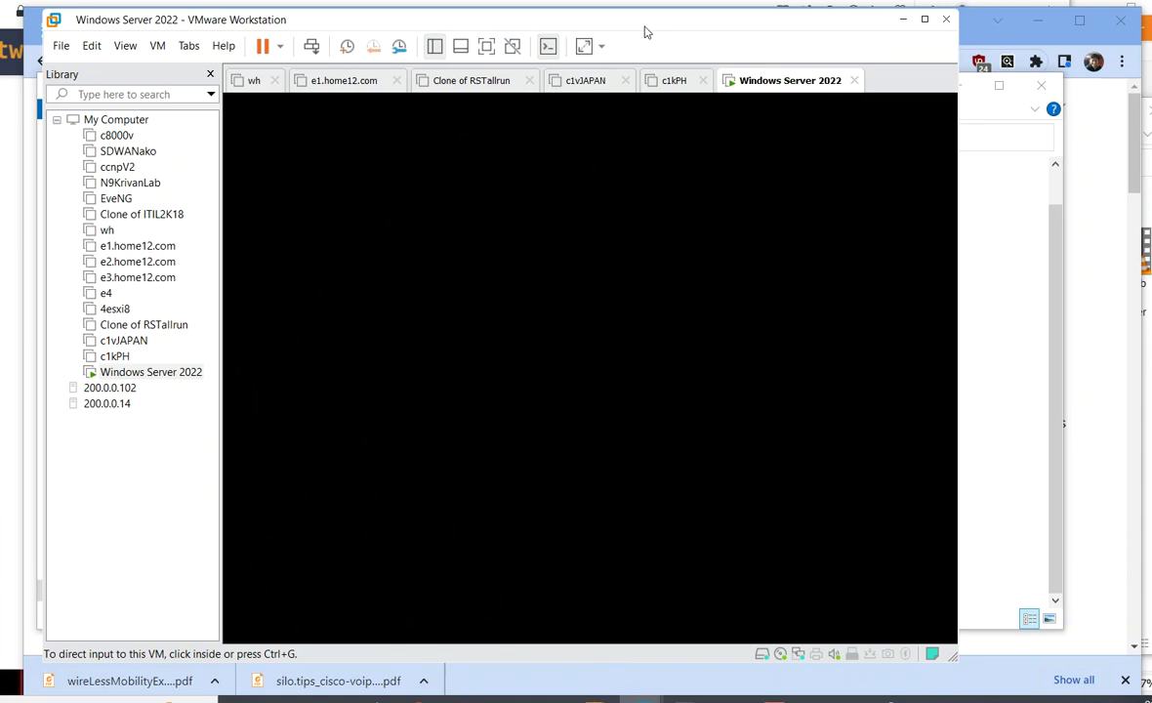
left_click(645, 127)
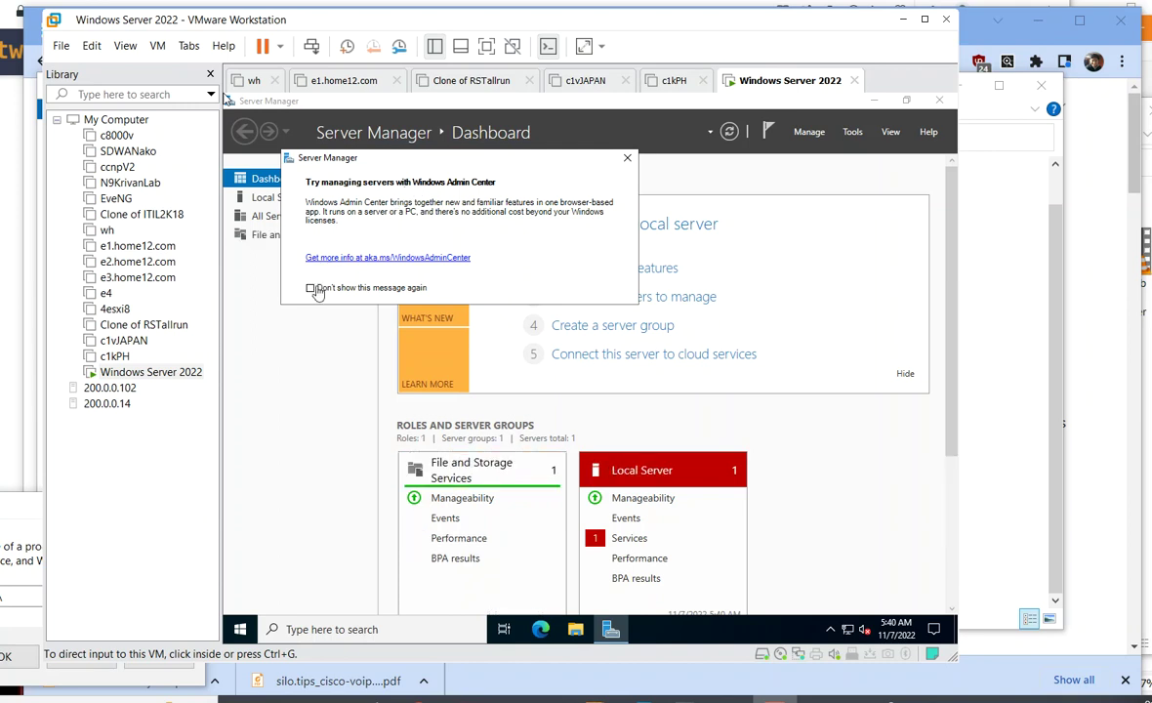
left_click(312, 292)
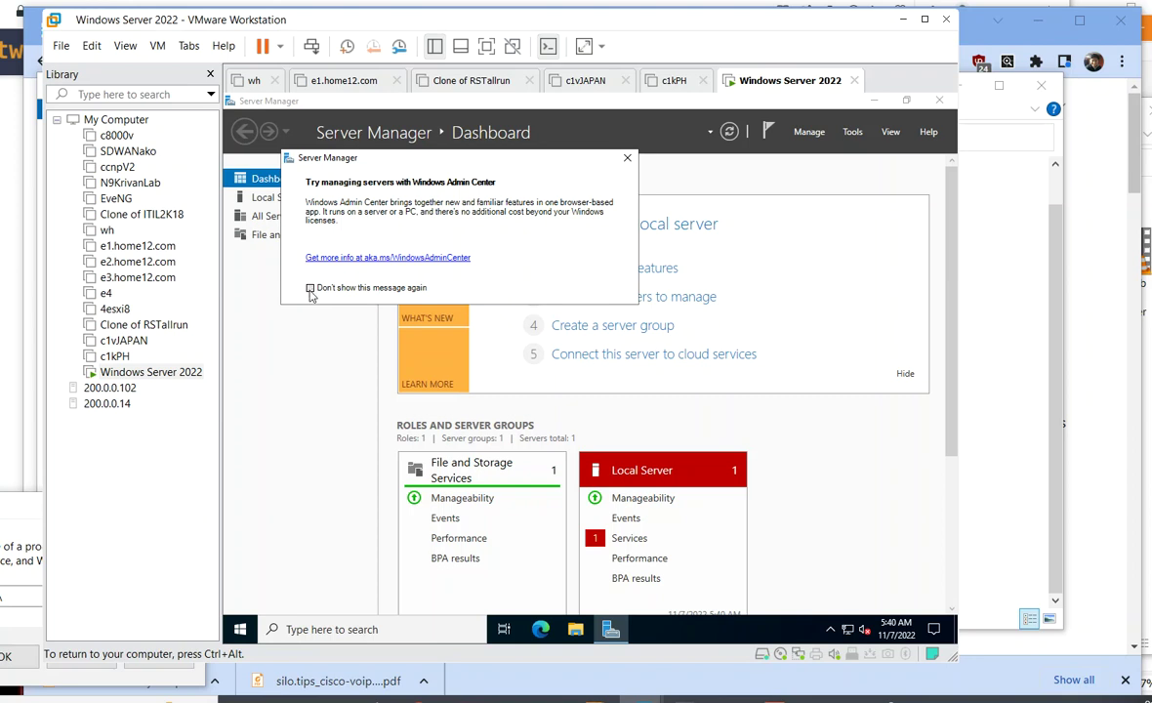
left_click(311, 288)
left_click(627, 157)
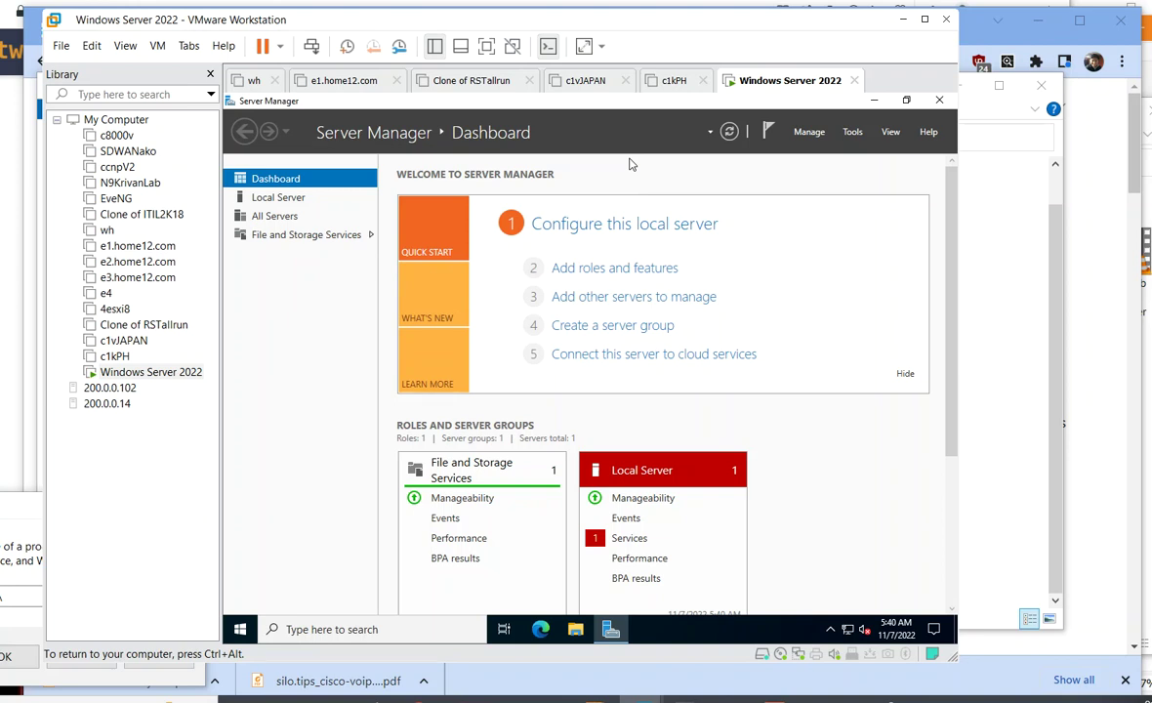
- Open Notepad via Run, zoom in, and type the title 'post Server install.' plus '1. turn off firewall'
key("super+r")
type("n")
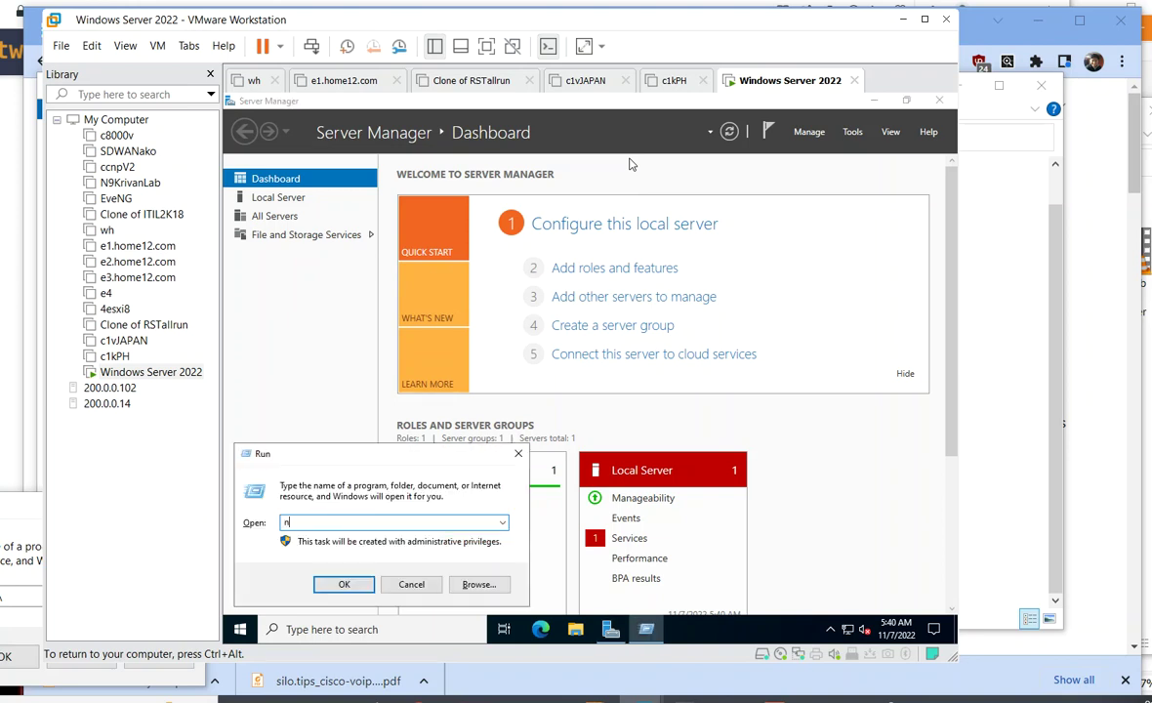
type("otepad")
key("Return")
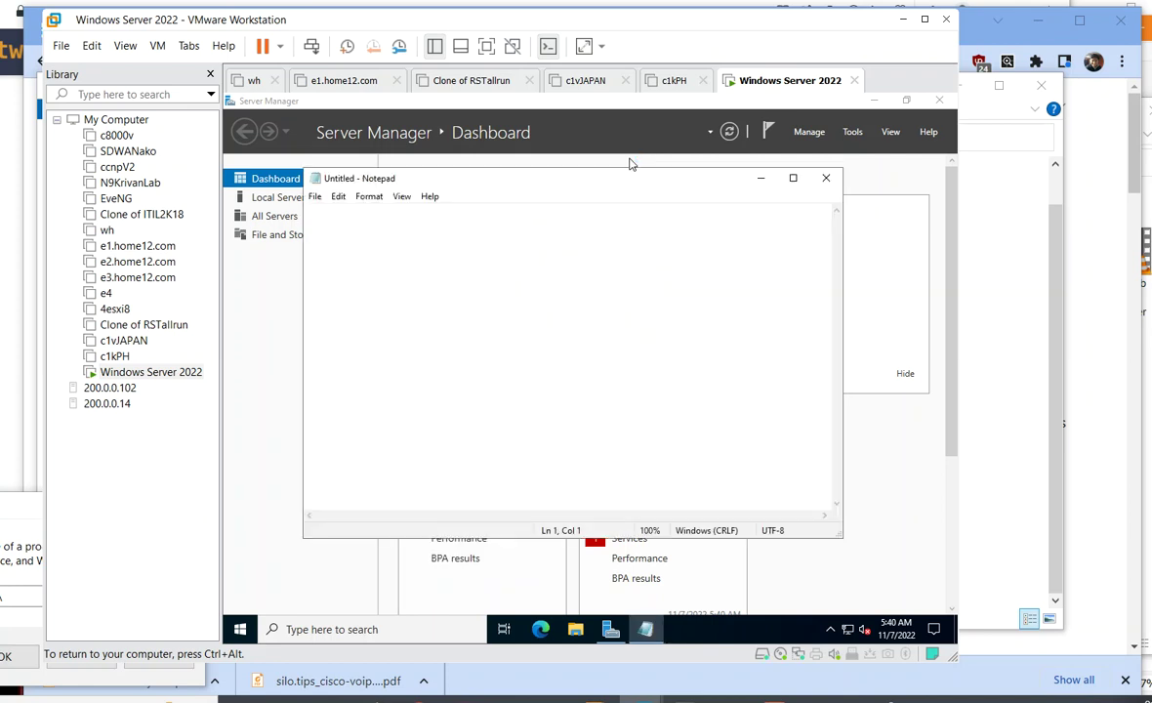
scroll(577, 297, "up", 4)
type("post Ser")
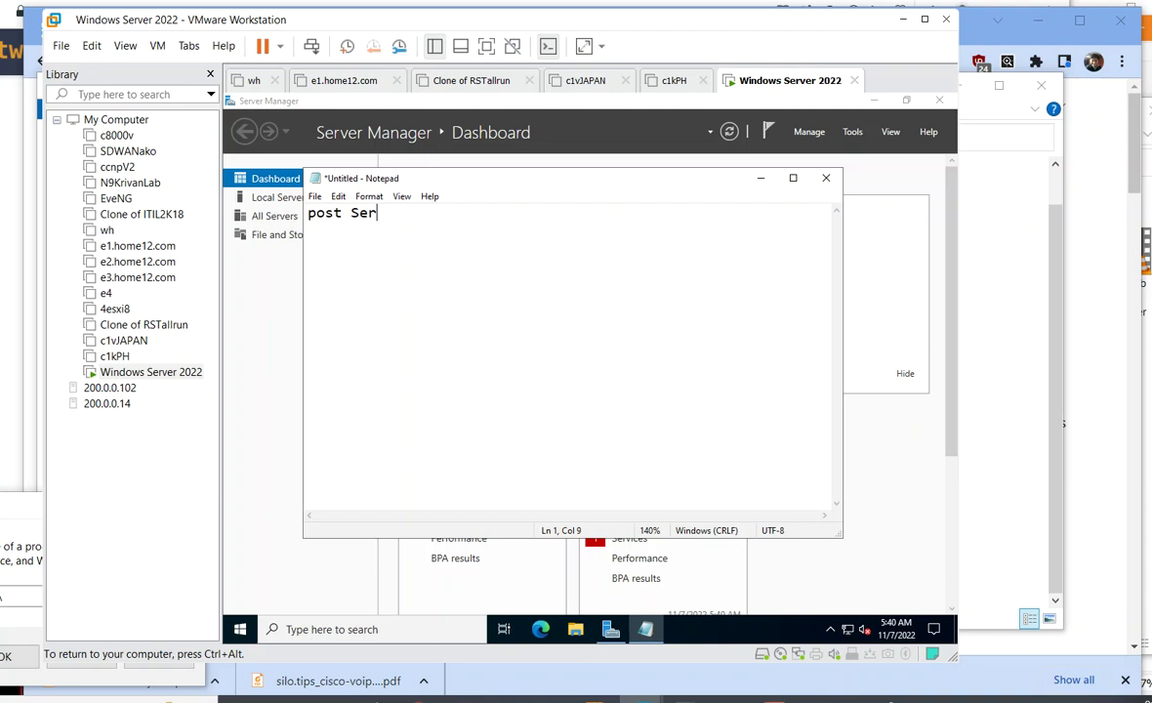
type("ver install.")
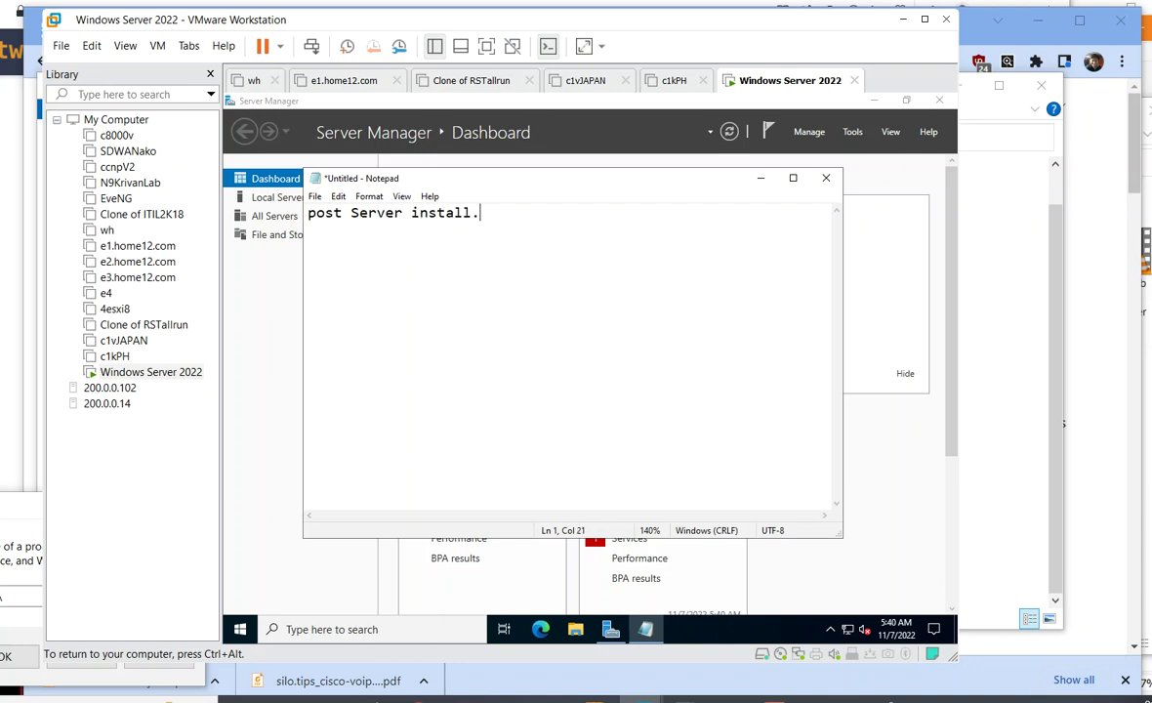
key("Return")
type("1. turn off firewall")
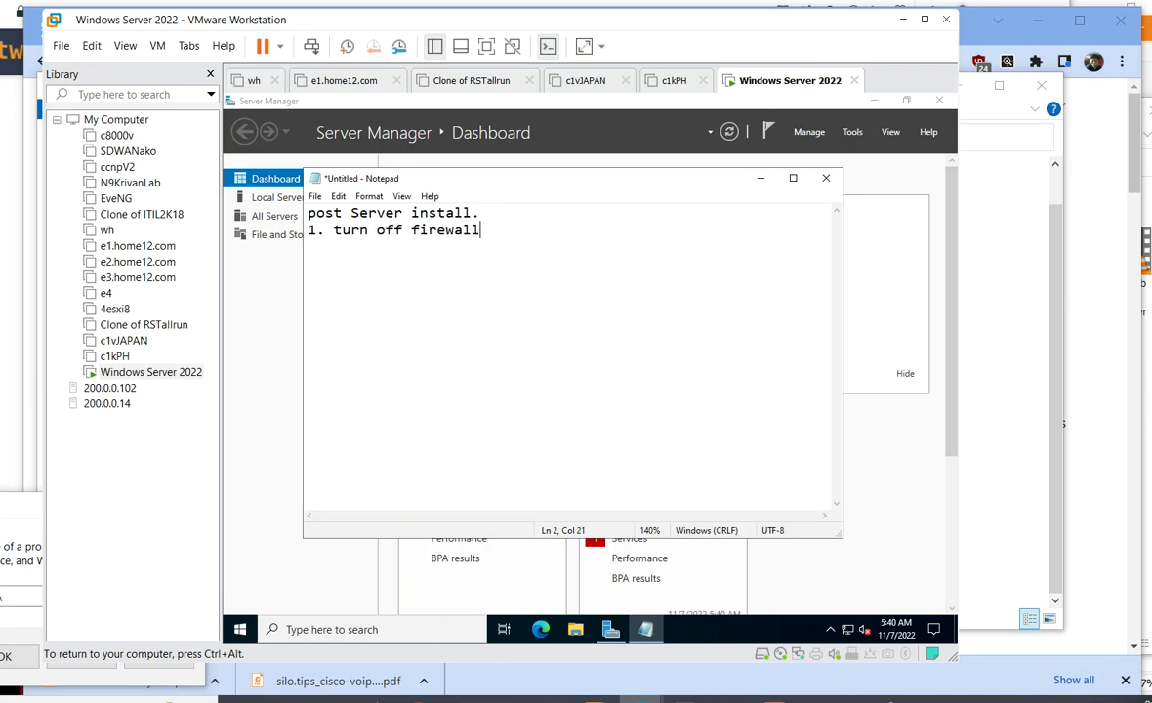
- Add items '2. static IP address', '3. install DNS', '4. configure DNs server.', '5. cmd shortcut'
key("Return")
type("2. static IP address")
key("Return")
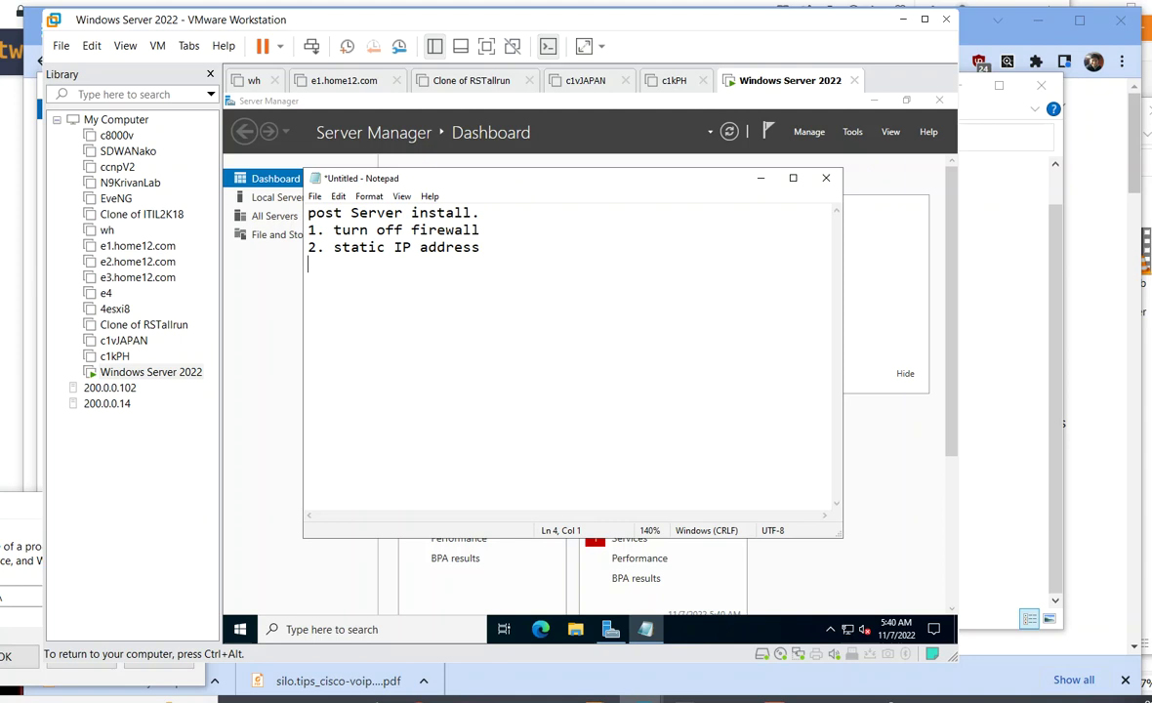
type("3. install ")
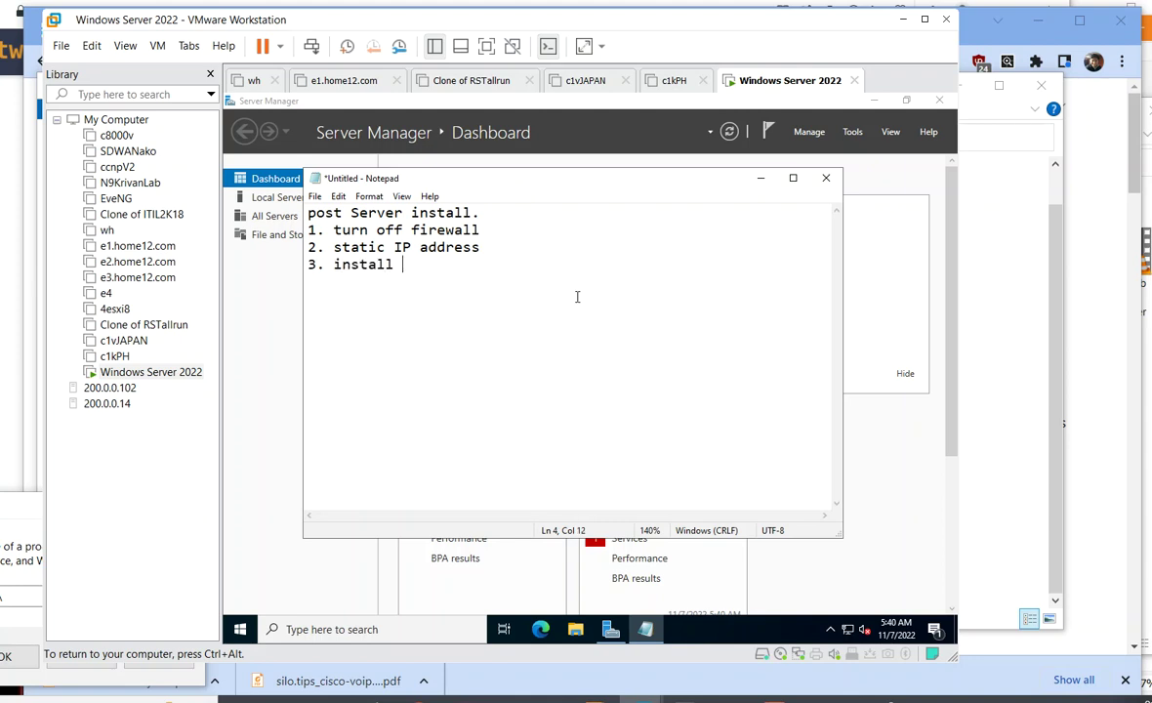
type("DNS")
key("Return")
type("4")
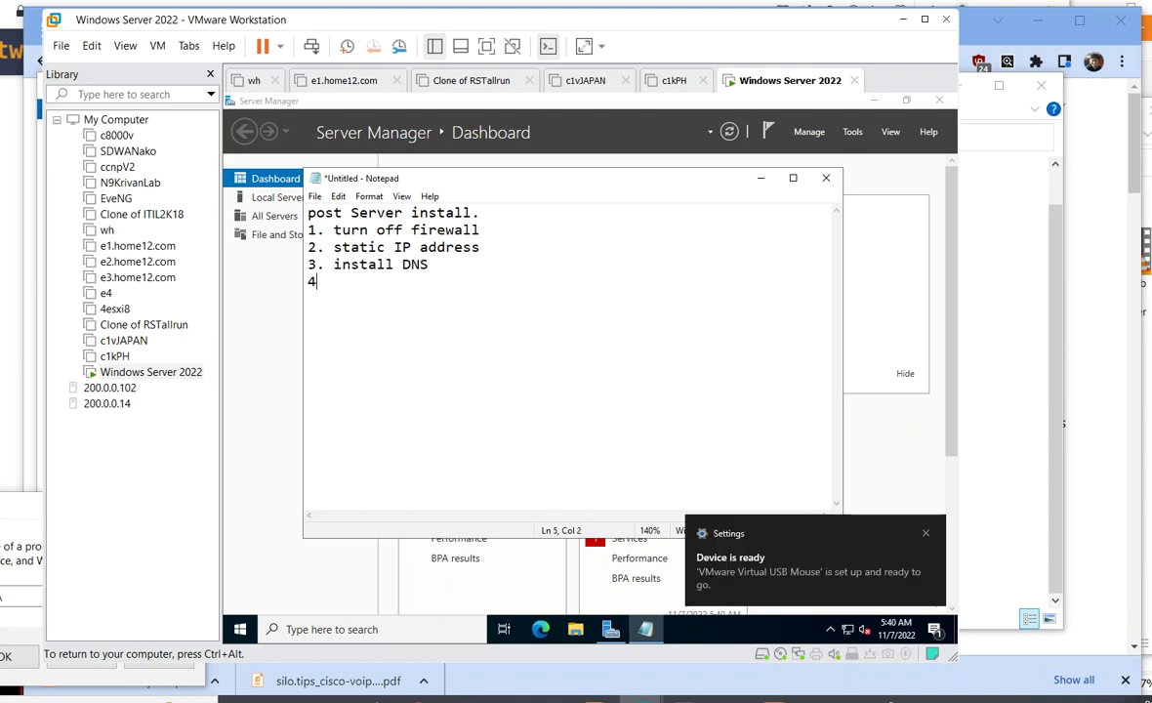
type(". configure DNs server.")
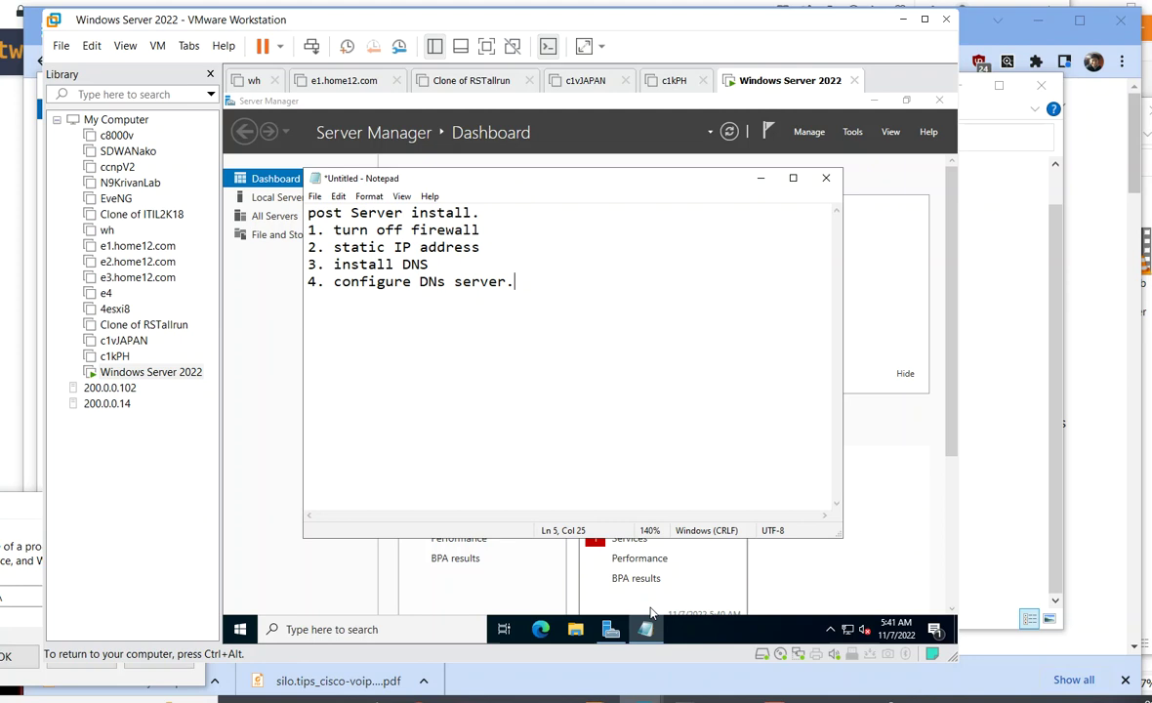
key("Return")
type("5. cmd shortcut")
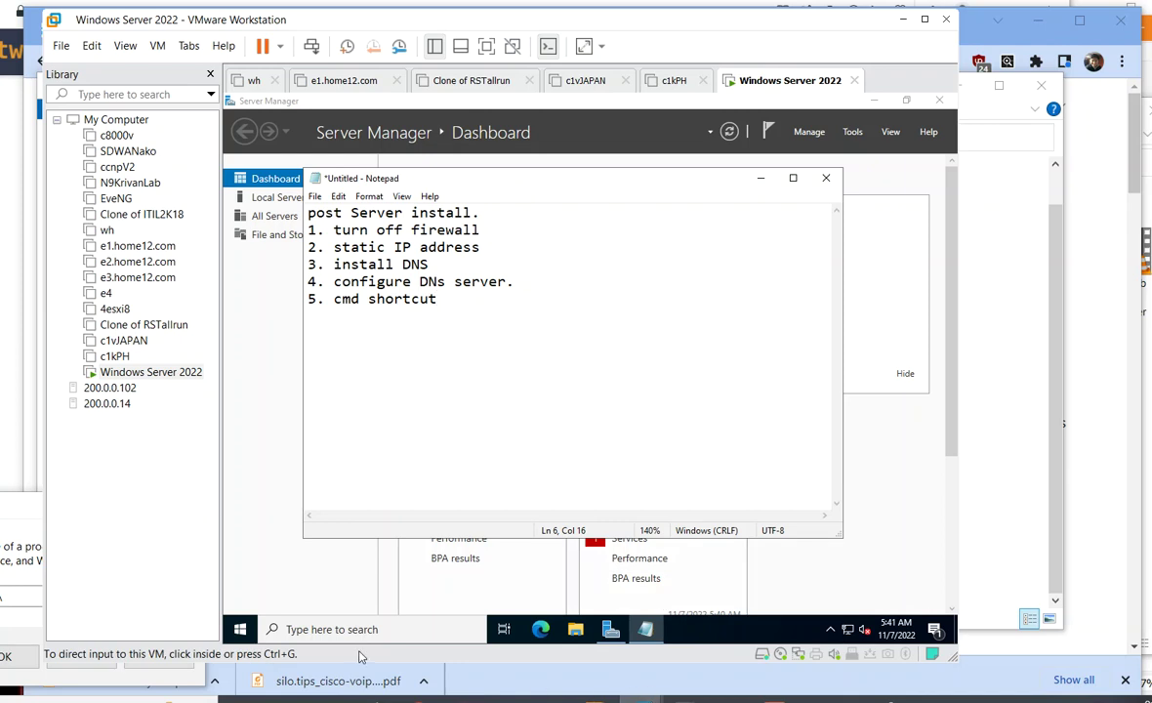
- Pin Command Prompt to the taskbar and open it from there
left_click(240, 630)
type("cmd")
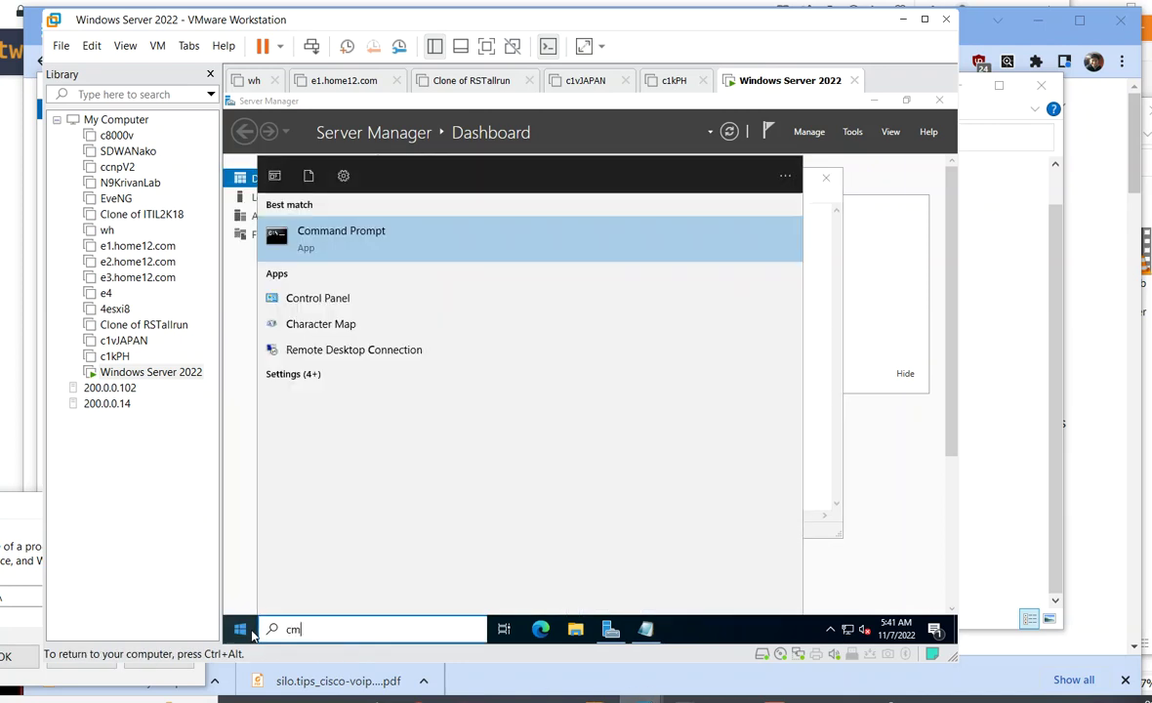
left_click(330, 239)
right_click(330, 239)
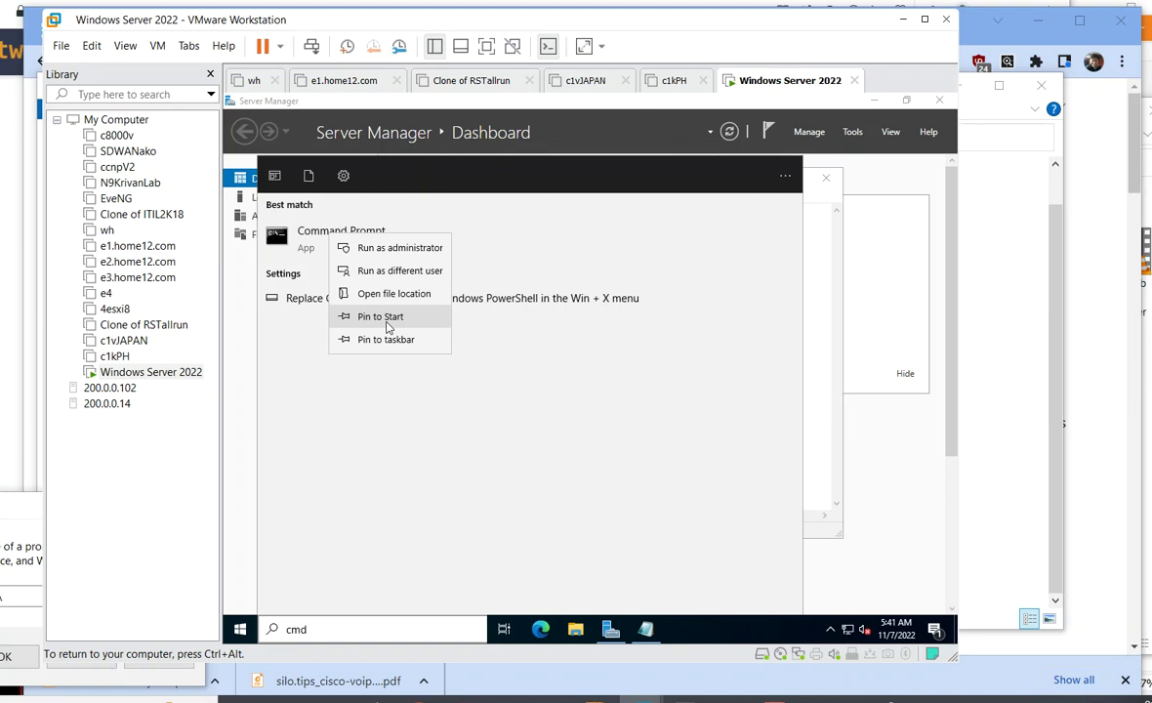
left_click(387, 338)
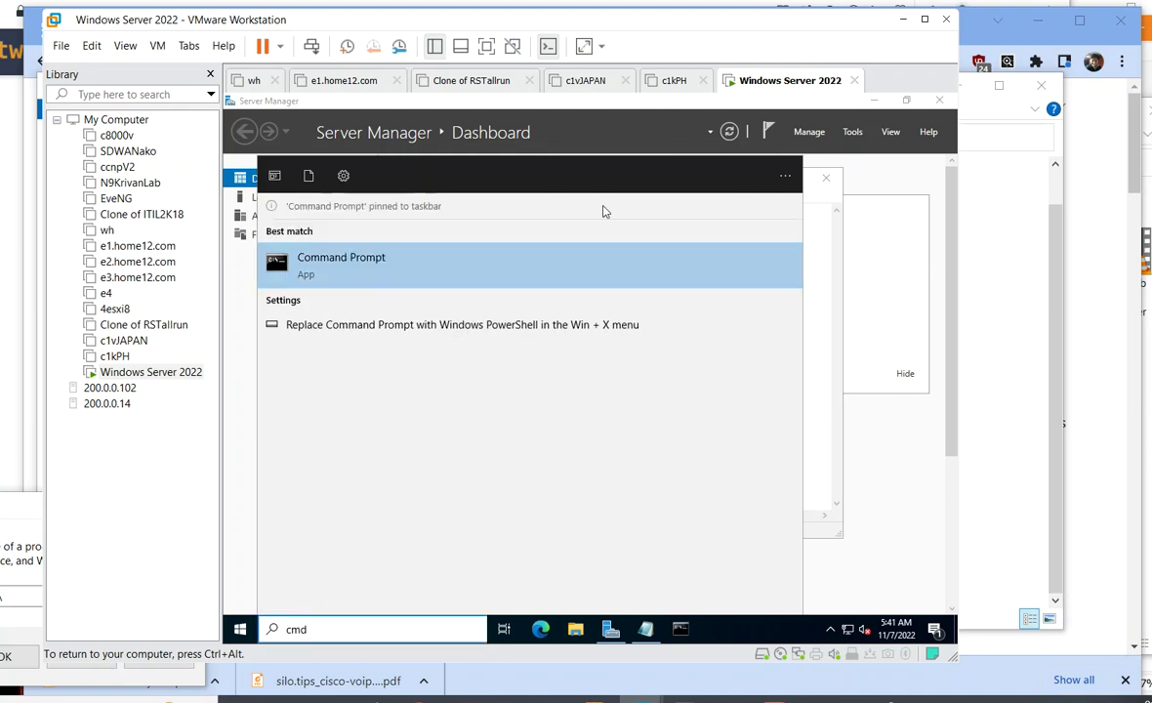
left_click(680, 632)
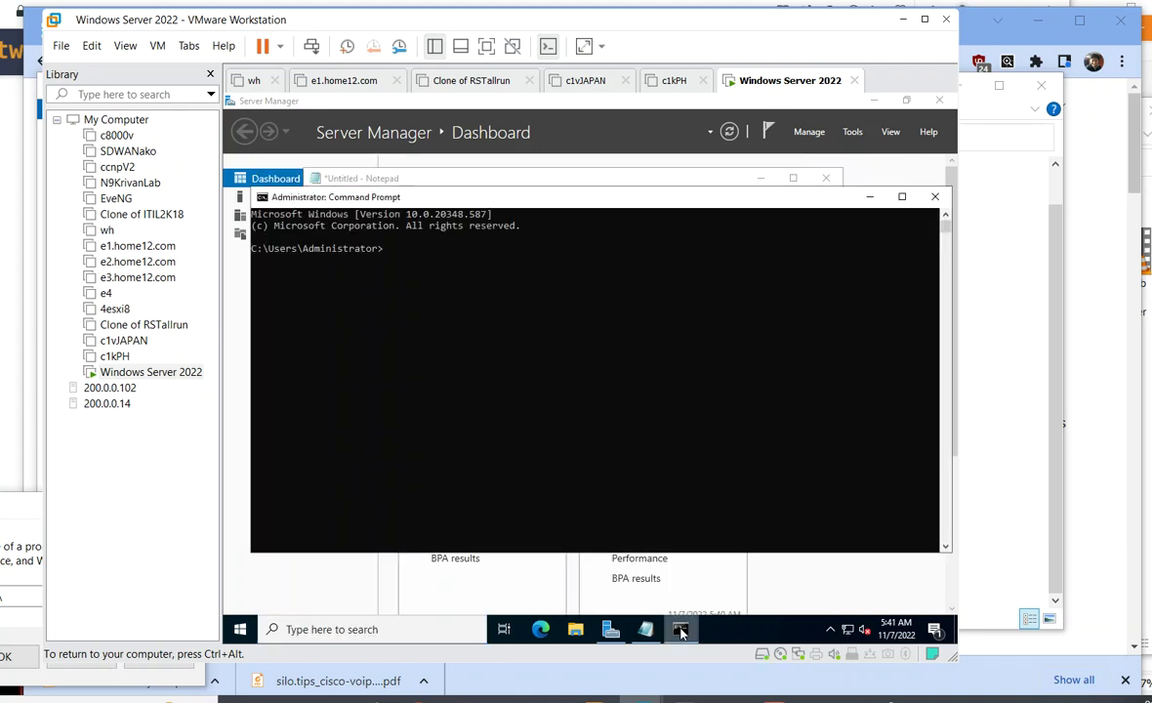
- Run 'route print', highlight the 0.0.0.0 default route, and check the VM's NAT network adapter
type("route print")
key("Return")
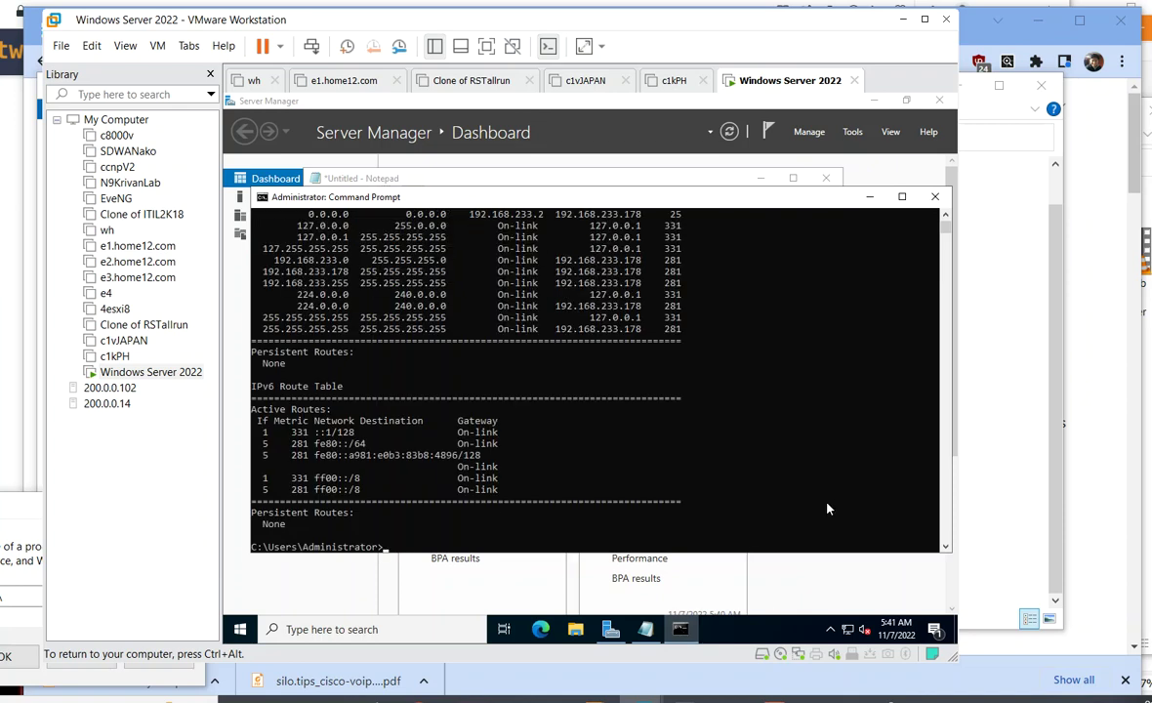
scroll(681, 389, "up", 5)
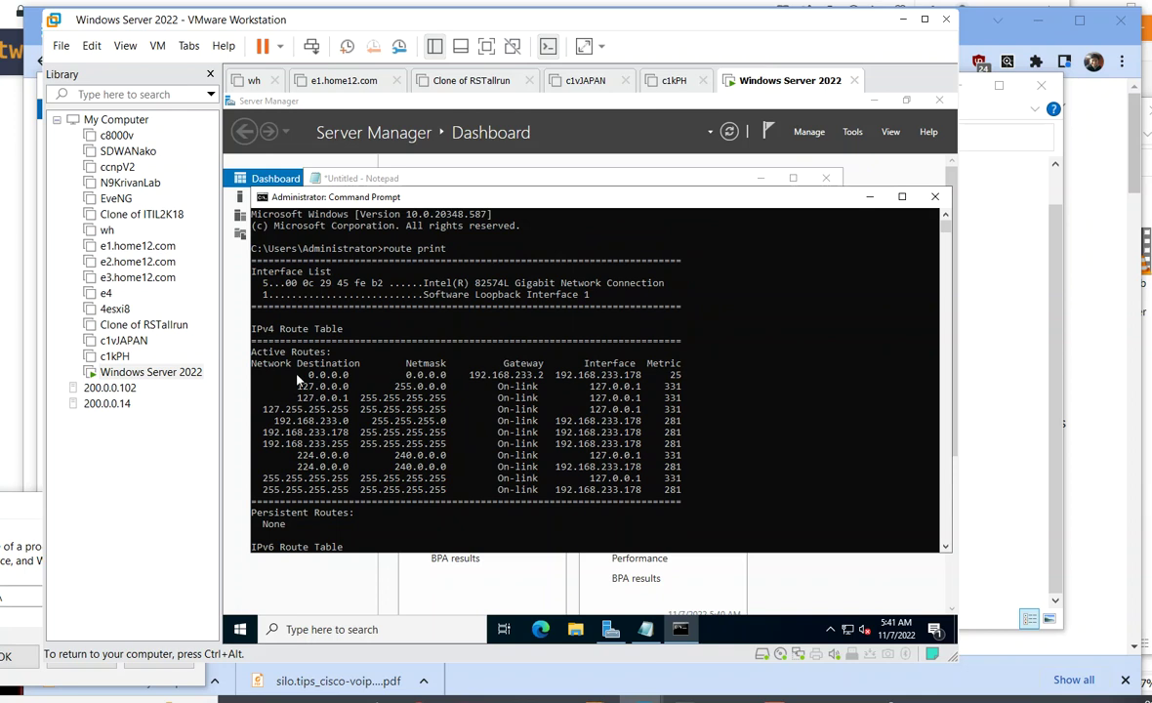
left_click_drag(292, 371, 737, 382)
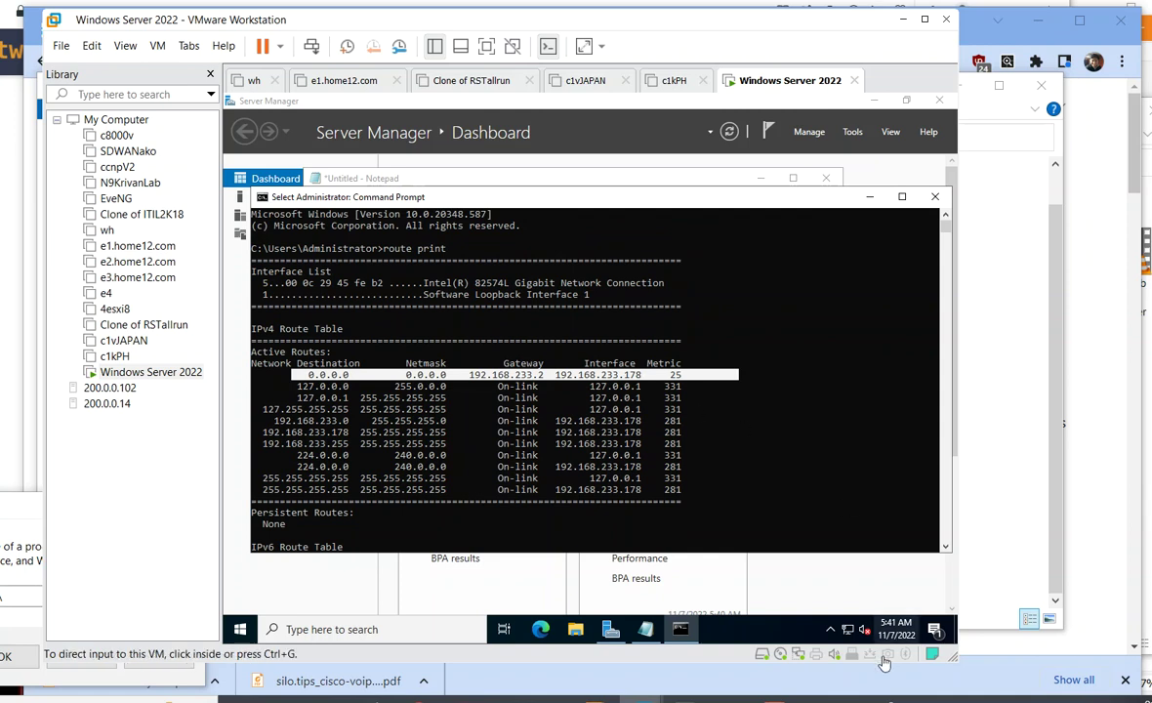
double_click(800, 656)
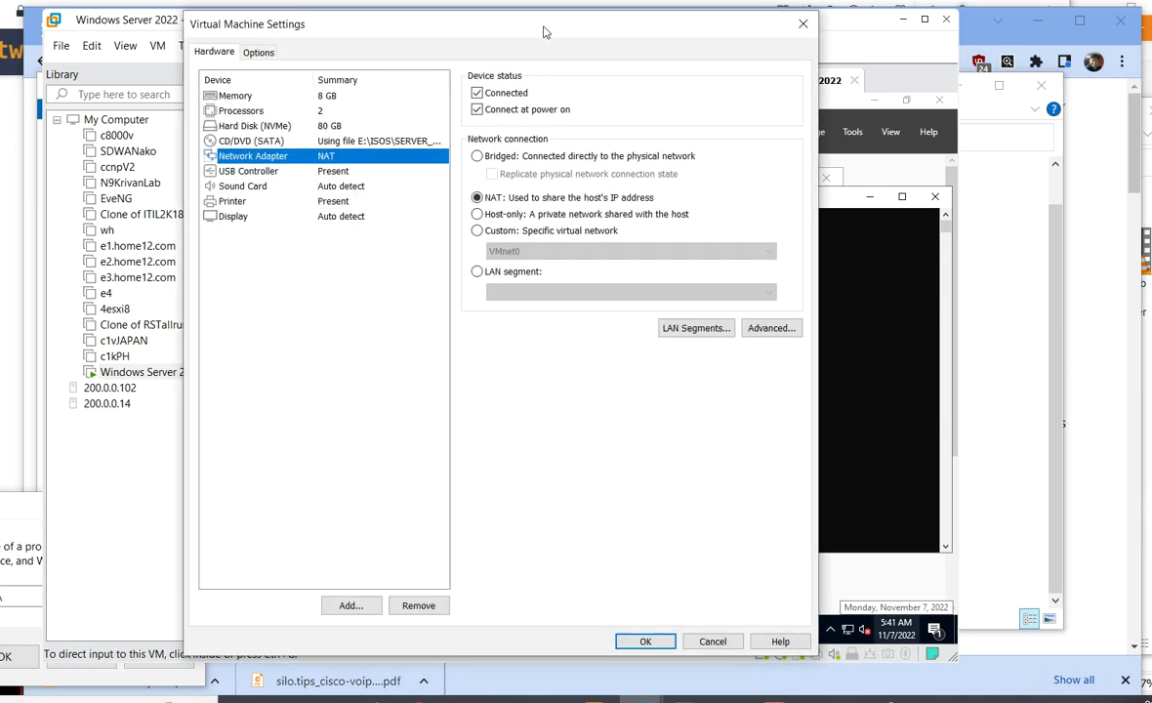
left_click_drag(545, 32, 597, 89)
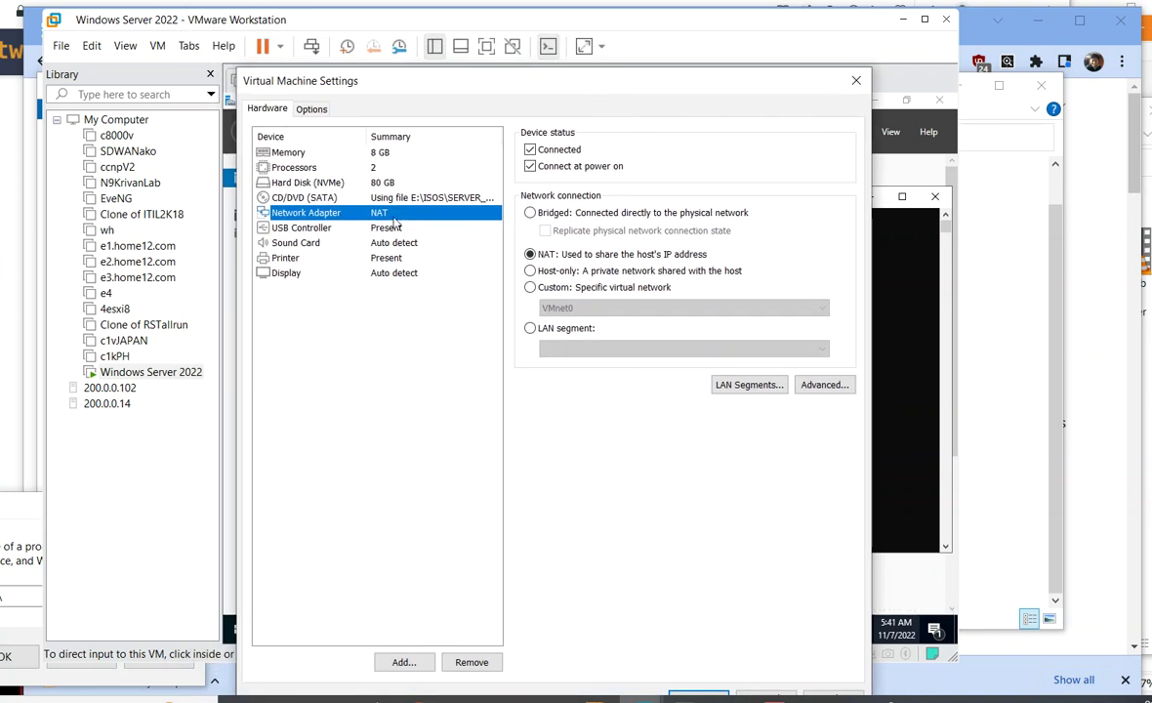
left_click(856, 80)
left_click(558, 478)
scroll(571, 459, "down", 9)
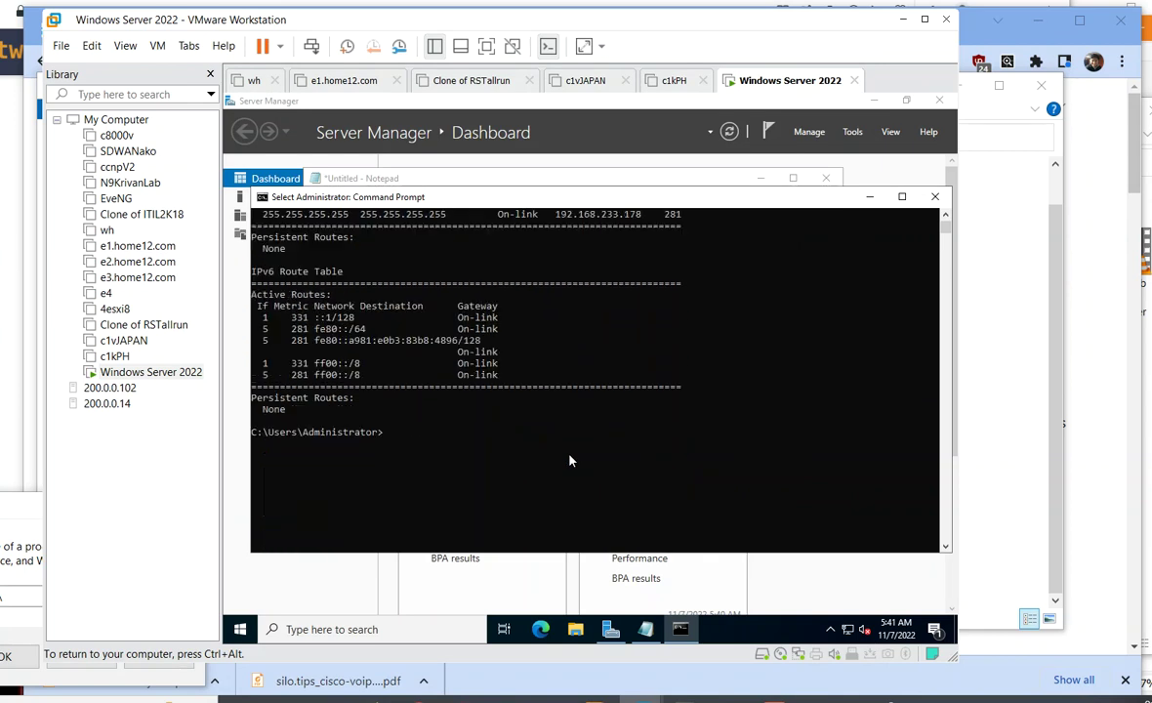
type("ping")
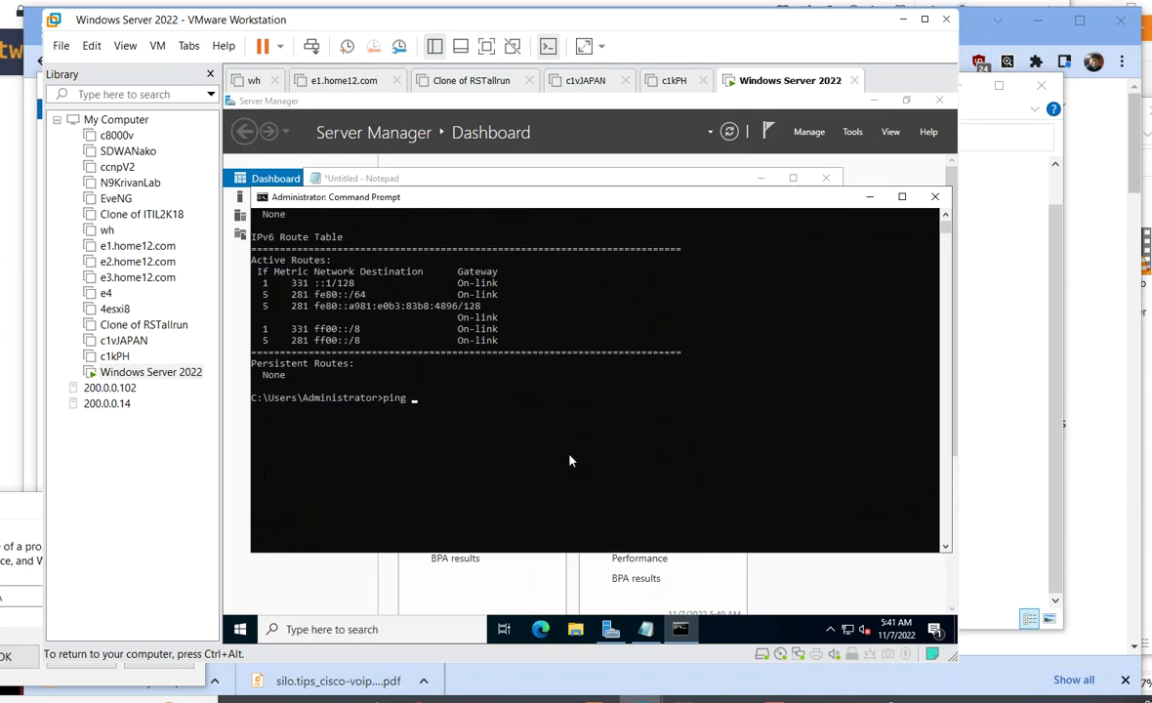
type(" www.nba.com")
key("Return")
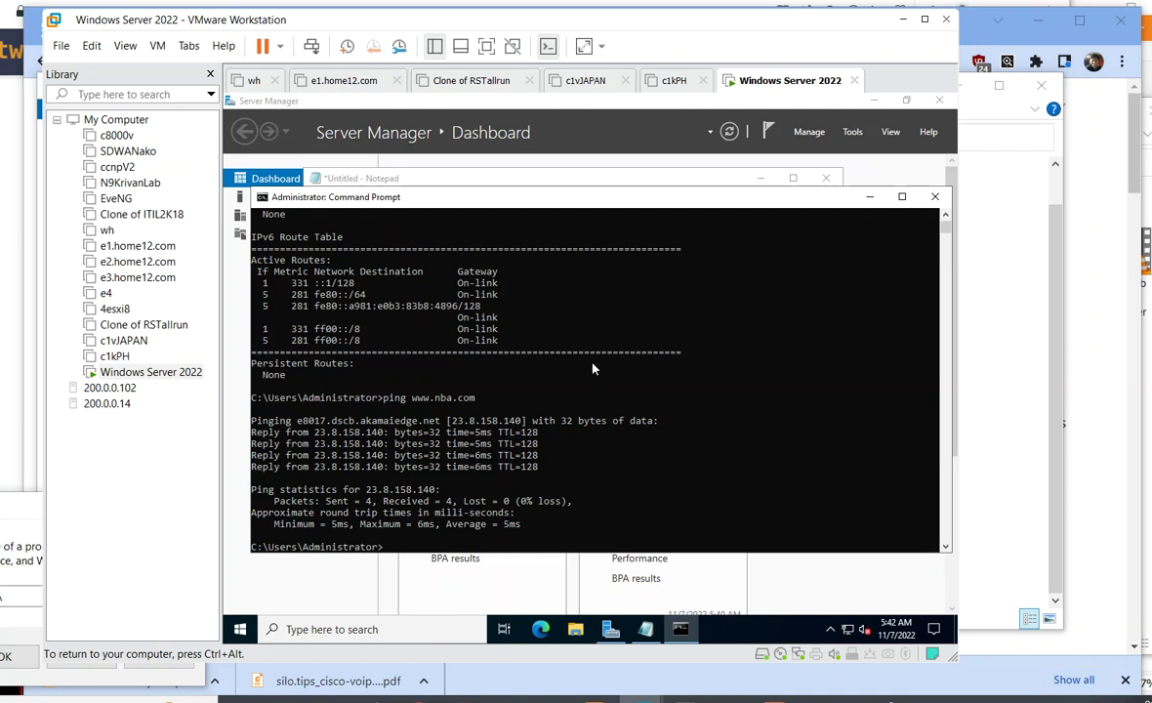
- Run ipconfig and highlight the IPv4 address 192.168.233.178
type("ipconfig")
key("Return")
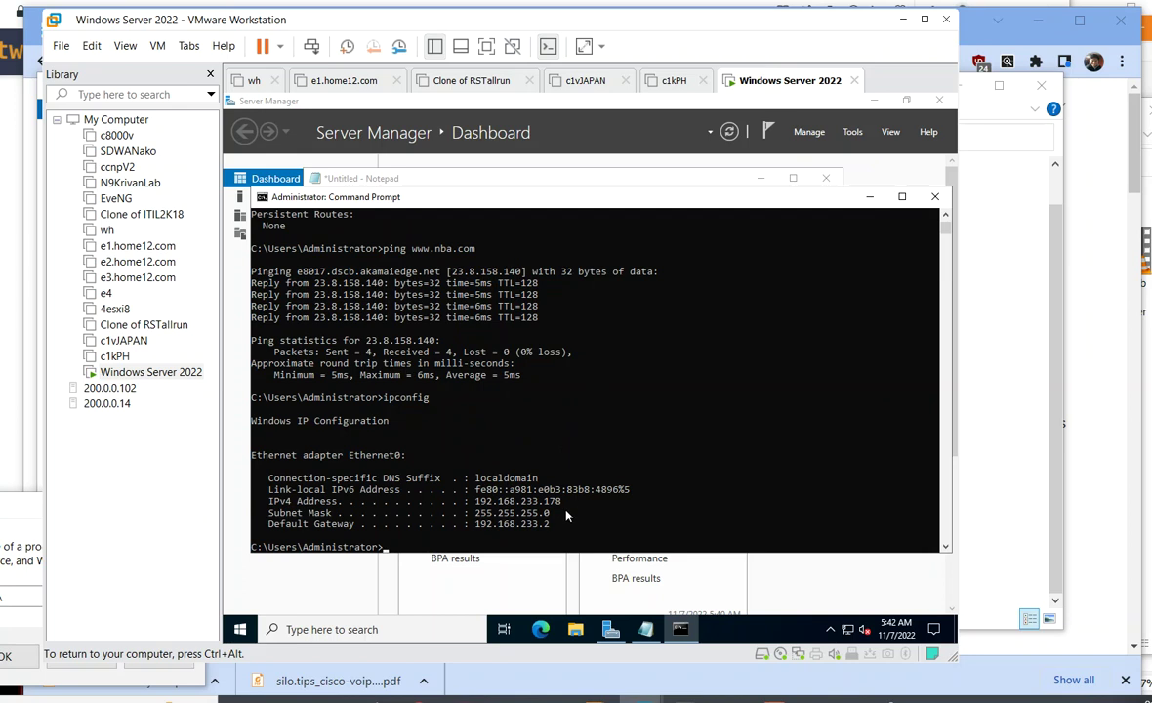
double_click(518, 501)
left_click_drag(427, 504, 317, 505)
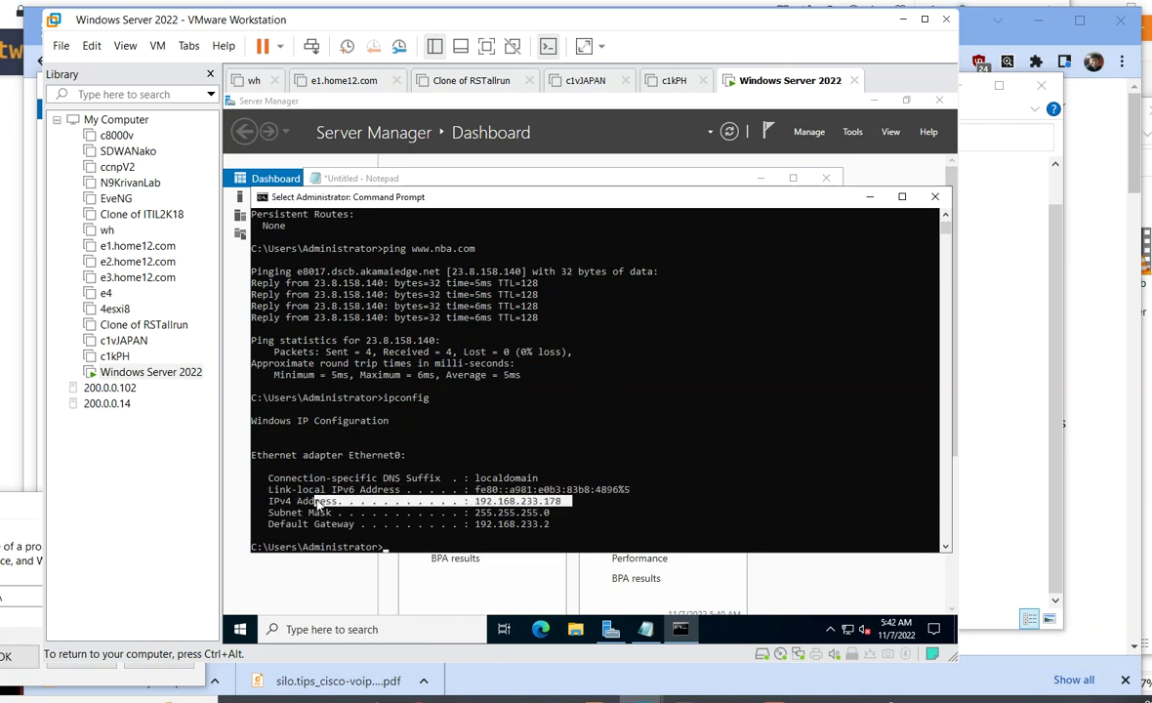
left_click(449, 535)
type("nc")
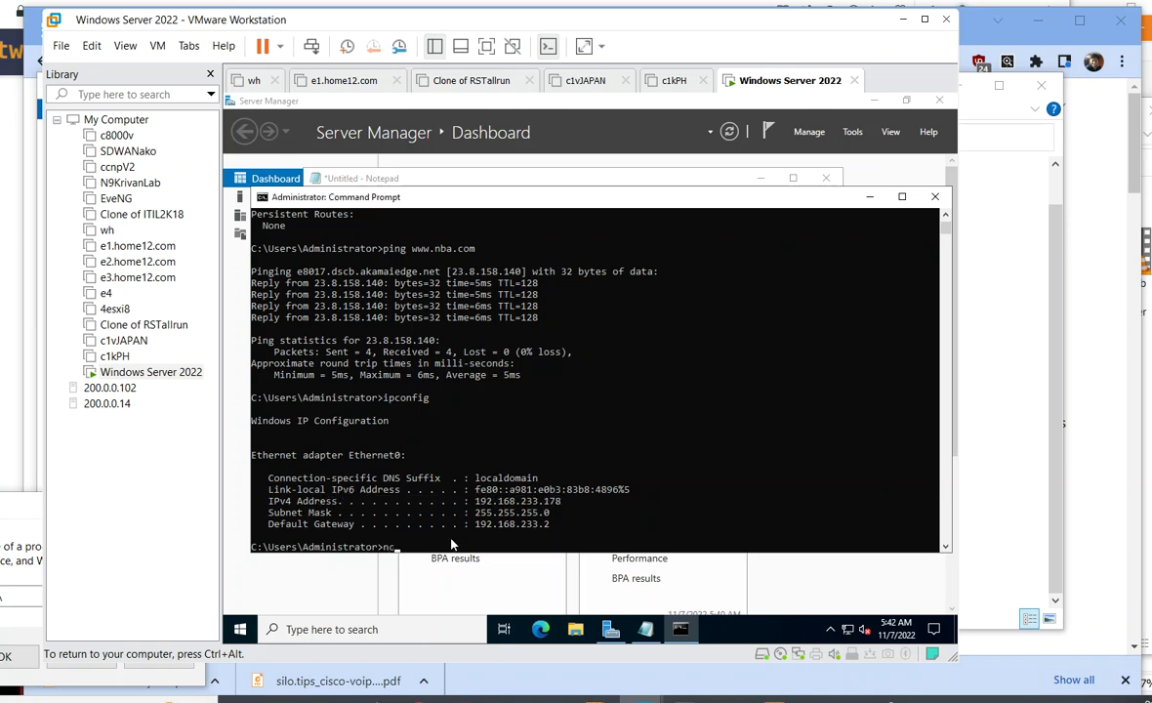
type("pa.cpl")
- Uncheck IPv6 in Ethernet0 properties and switch TCP/IPv4 to 'Use the following IP address'
key("Return")
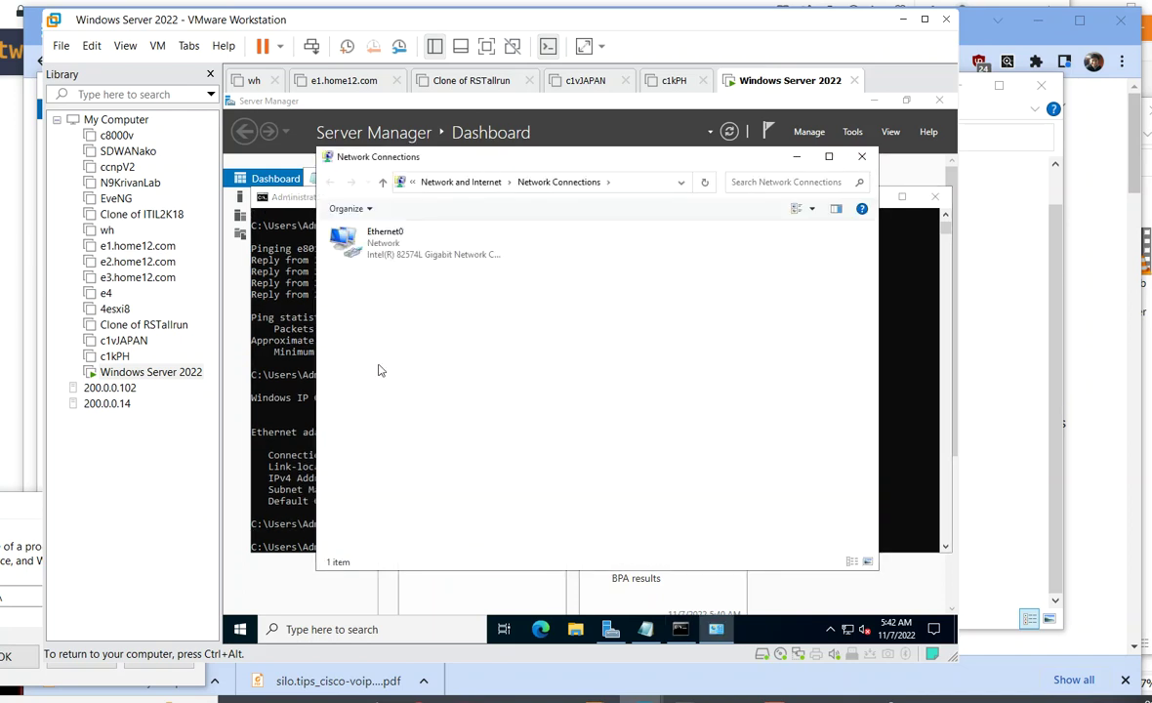
right_click(379, 252)
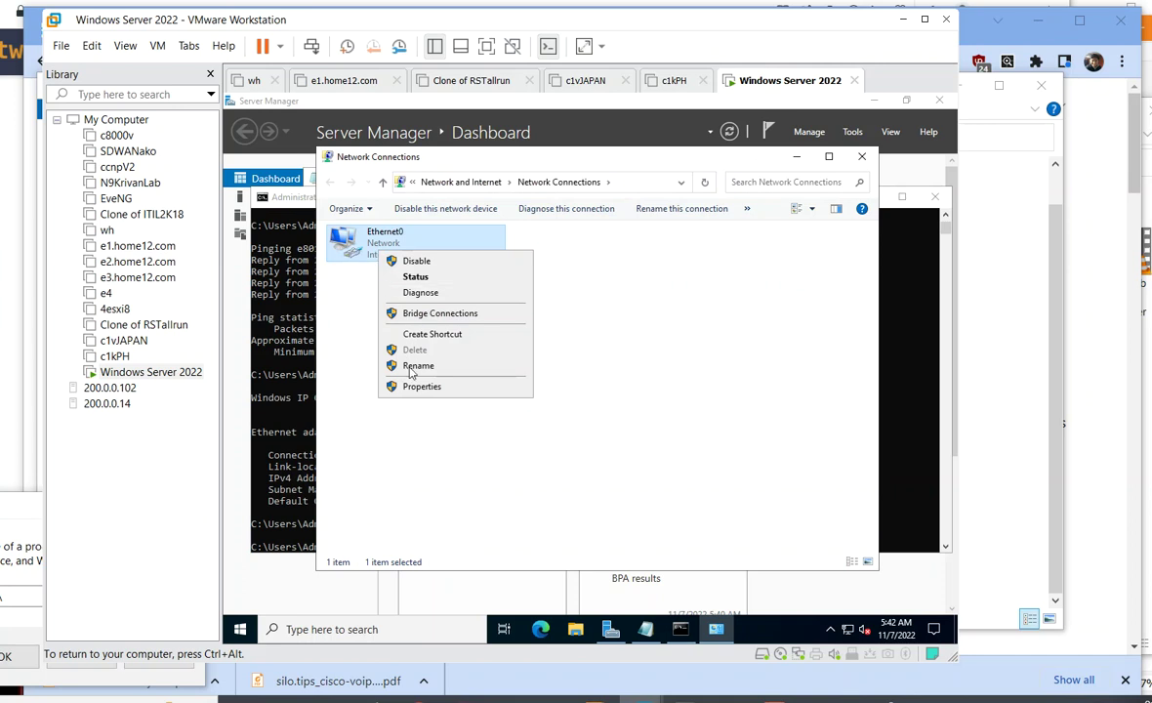
left_click(421, 389)
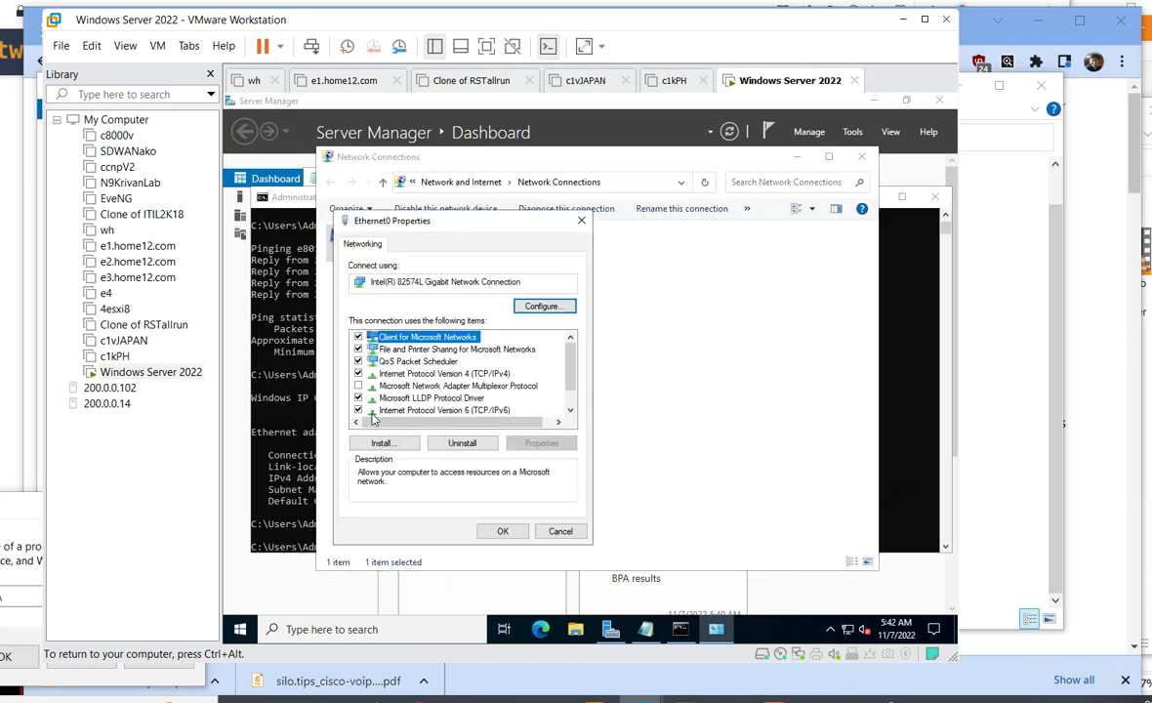
left_click(358, 411)
left_click(358, 410)
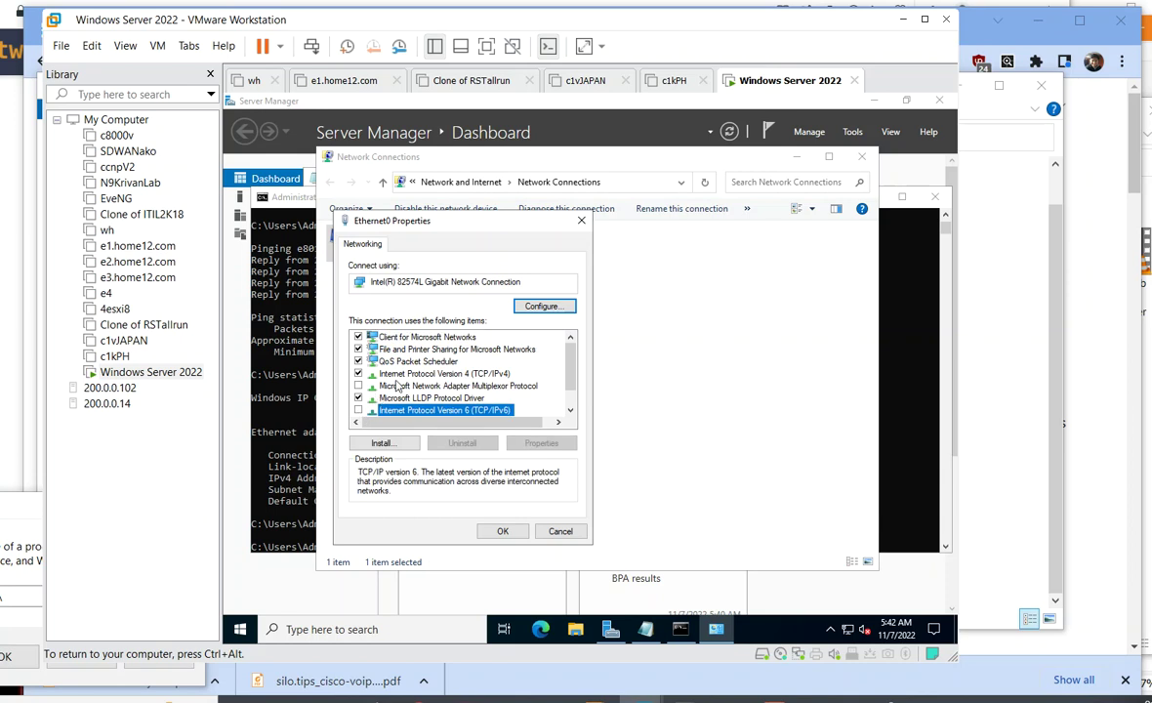
left_click(390, 373)
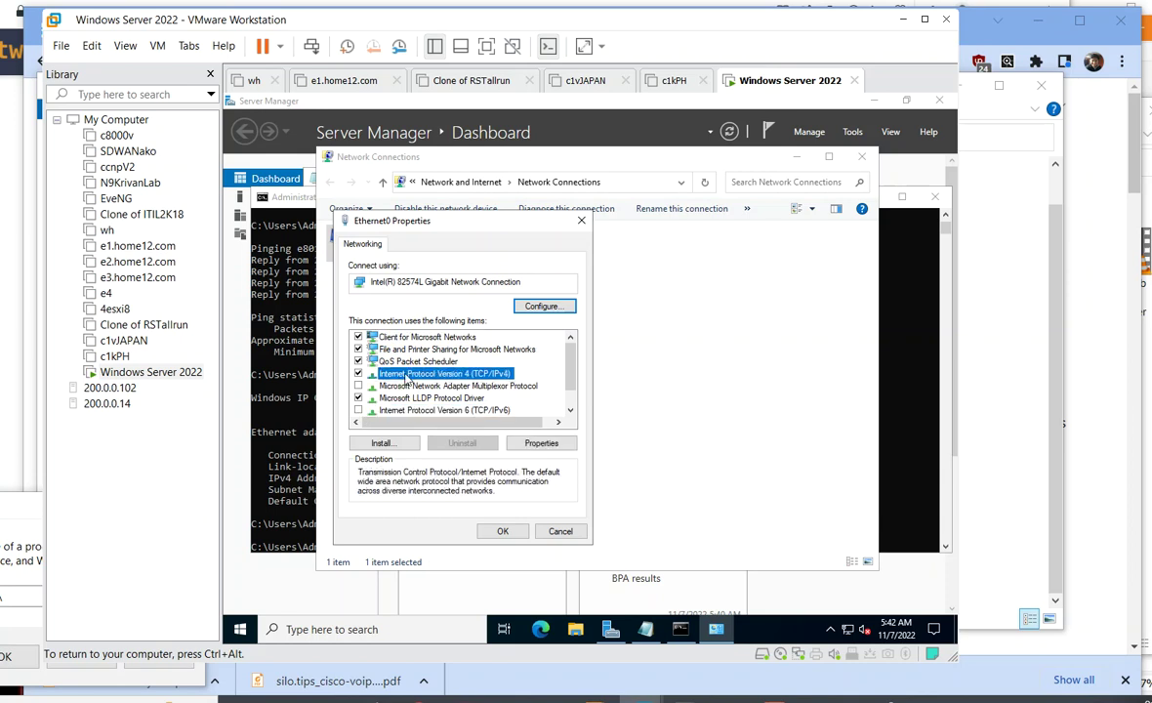
left_click(541, 442)
left_click(451, 381)
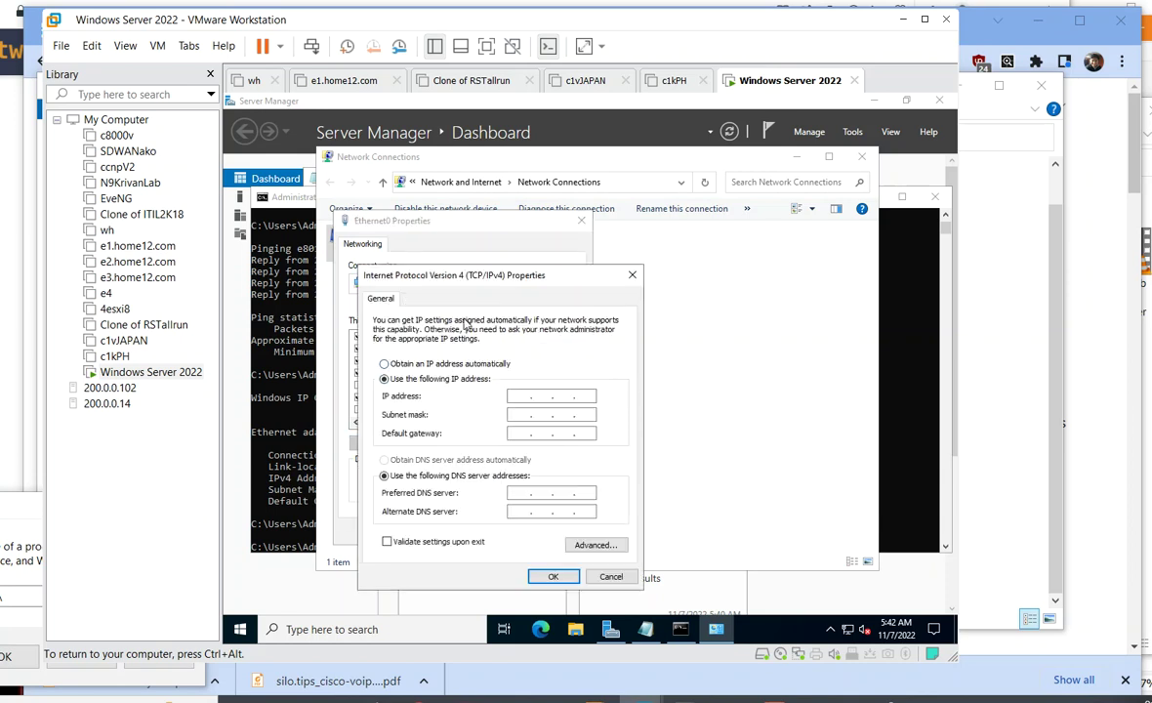
- Enter IP address 192.168.233.8 with the auto-filled subnet mask 255.255.255.0
left_click(289, 332)
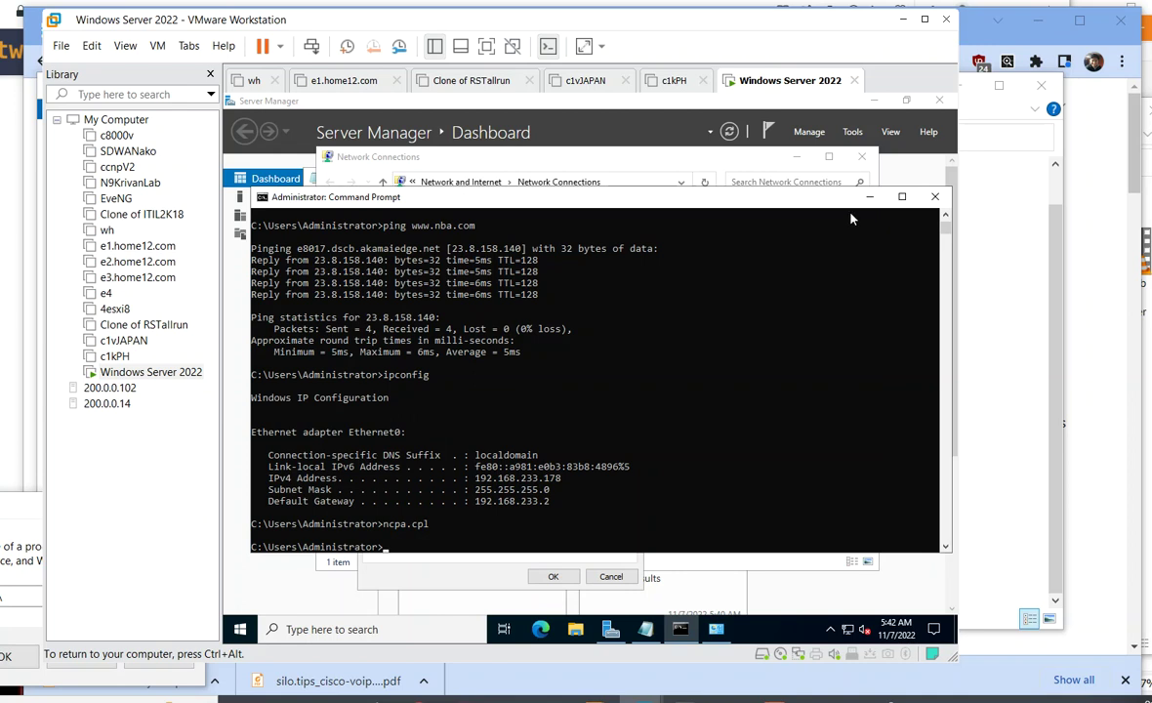
left_click(789, 173)
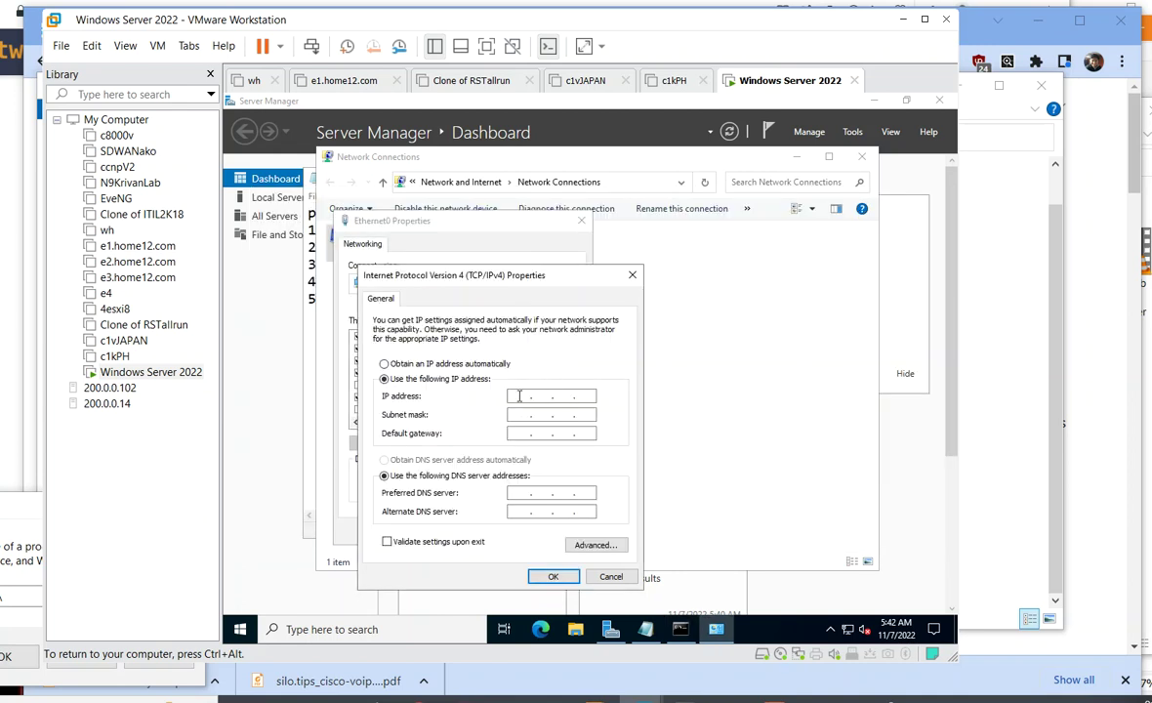
type("19")
key("BackSpace")
key("BackSpace")
key("BackSpace")
key("BackSpace")
key("BackSpace")
type("192 . 168 . 233 . 8")
key("Tab")
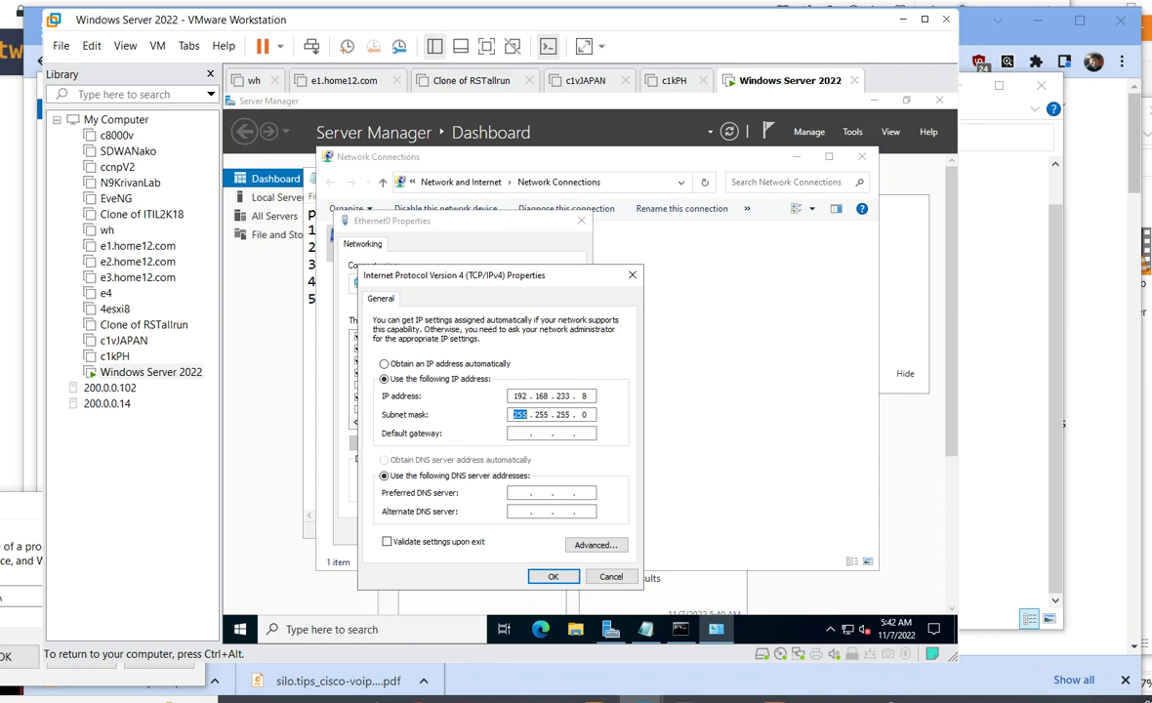
left_click(520, 433)
- Set gateway 192.168.233.2 and preferred DNS 127.0.0.1, then save and close Ethernet0 properties
key("alt+Tab")
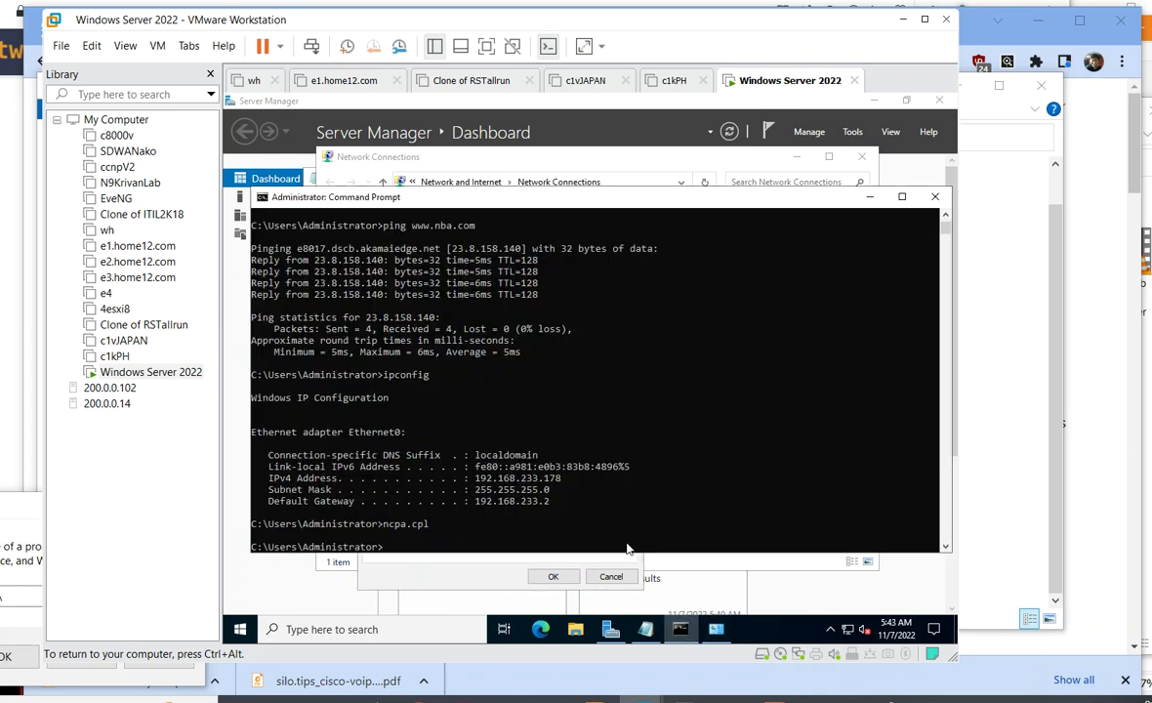
left_click_drag(558, 505, 465, 501)
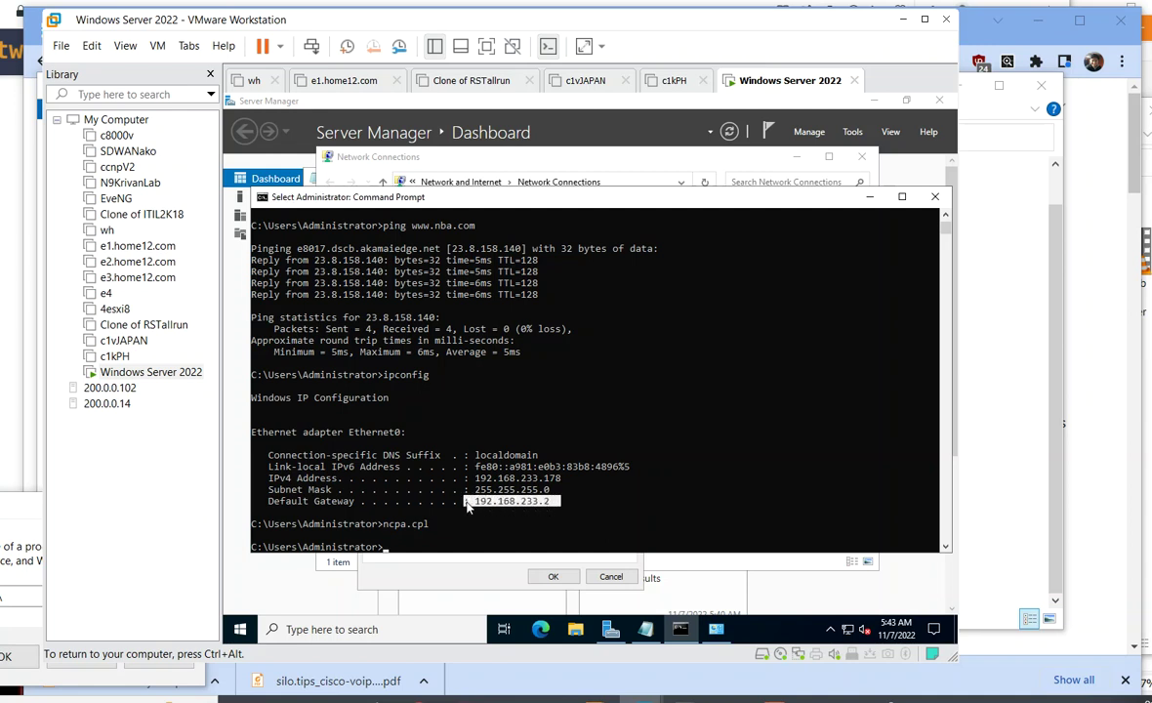
left_click(871, 198)
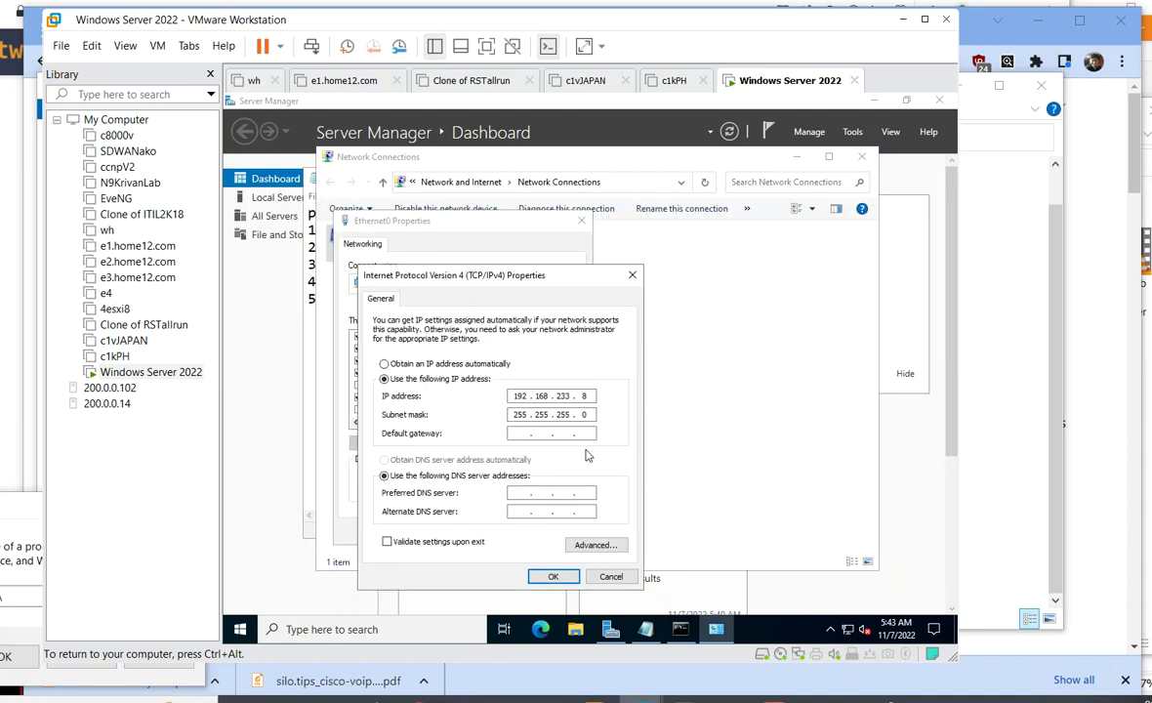
type("192 . 168 . 233 . 2")
key("Tab")
key("Tab")
type("126.7")
key("BackSpace")
key("BackSpace")
type("70.01")
double_click(587, 493)
left_click(542, 577)
left_click(502, 532)
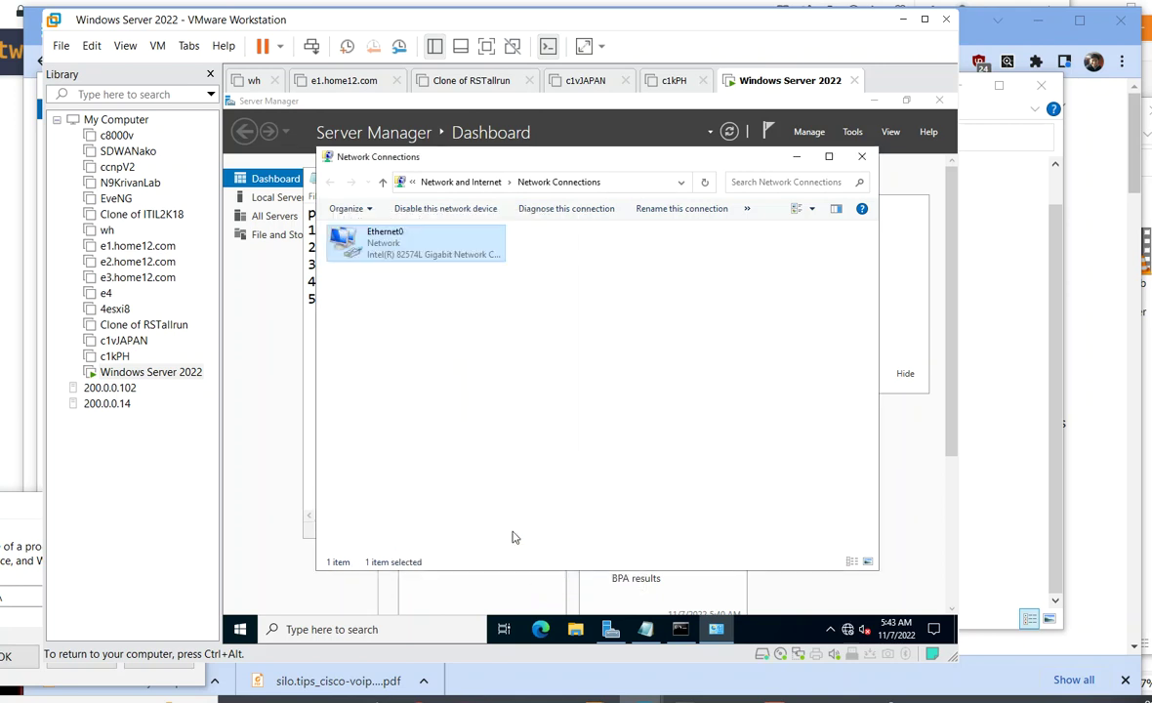
- Check the 192.168.233.8 address with ipconfig and ping 1.1.1.1, then minimize windows to show Notepad
left_click(681, 628)
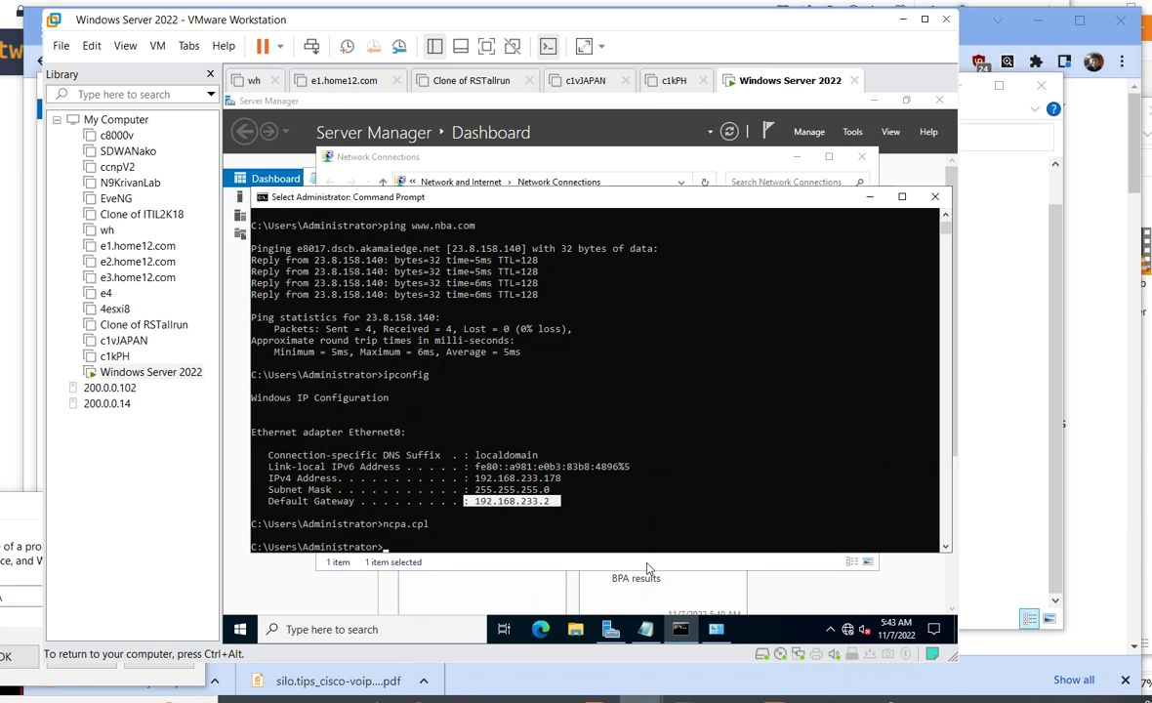
type("ipconfig")
key("Return")
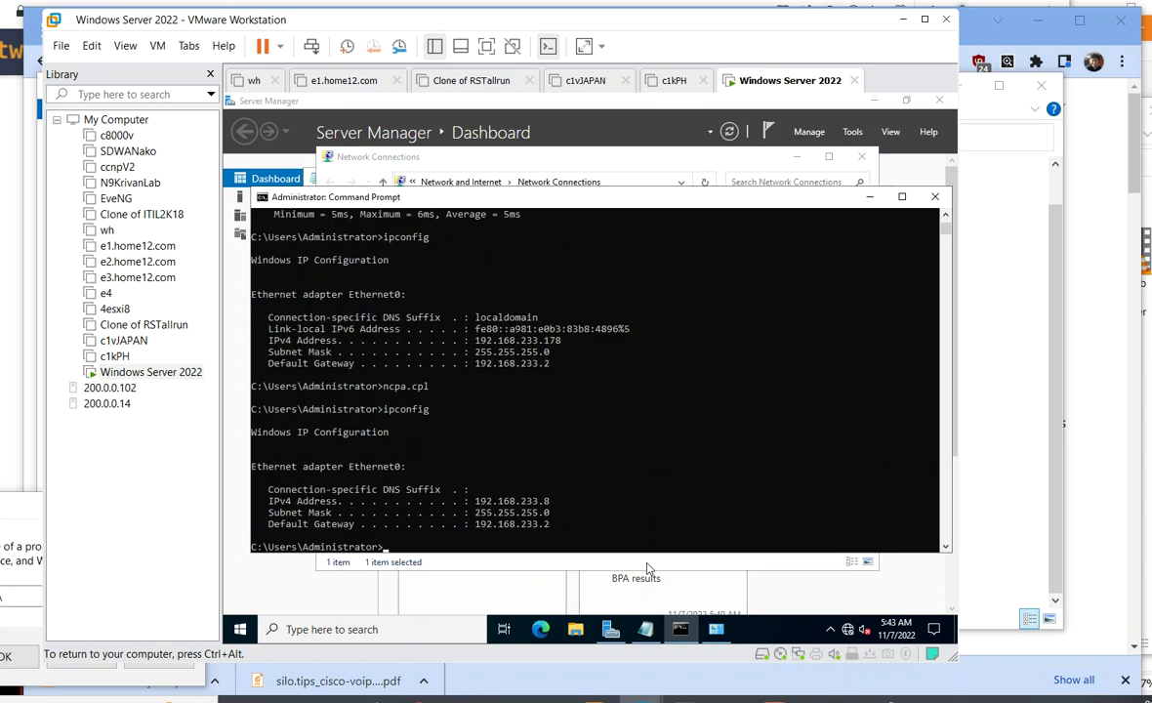
type("ping 1.1.1.1")
key("Return")
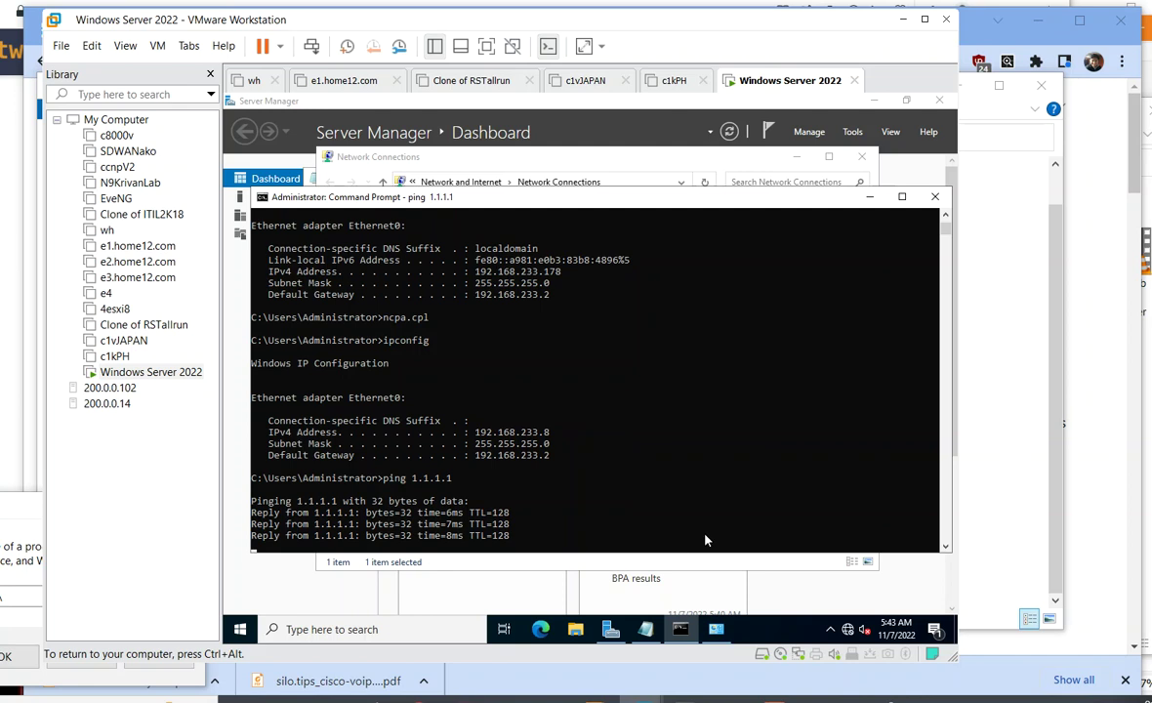
left_click(869, 196)
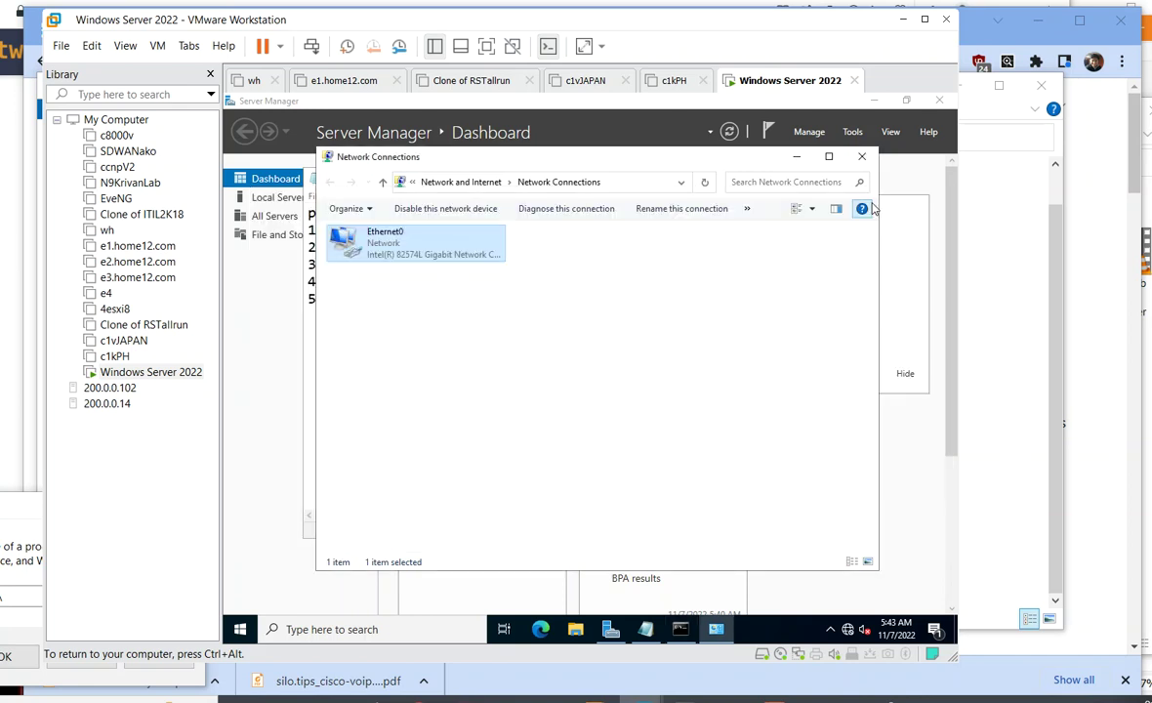
left_click(797, 158)
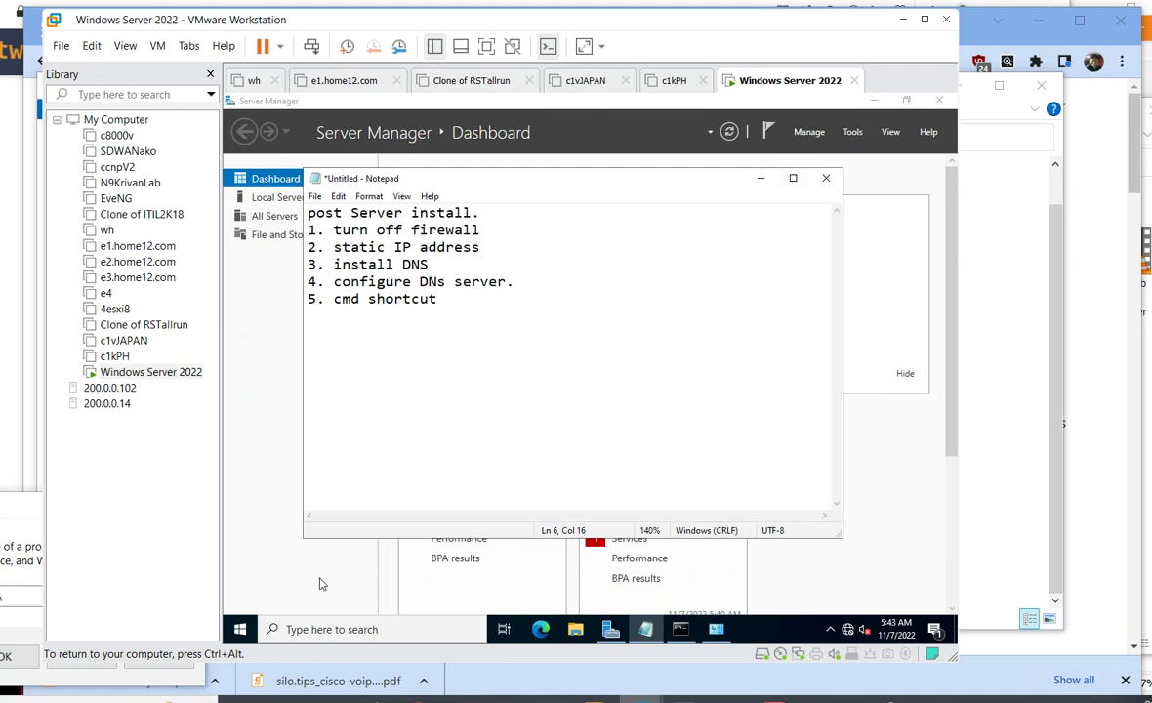
- Launch Windows PowerShell ISE from the Start menu and widen its window
left_click(241, 630)
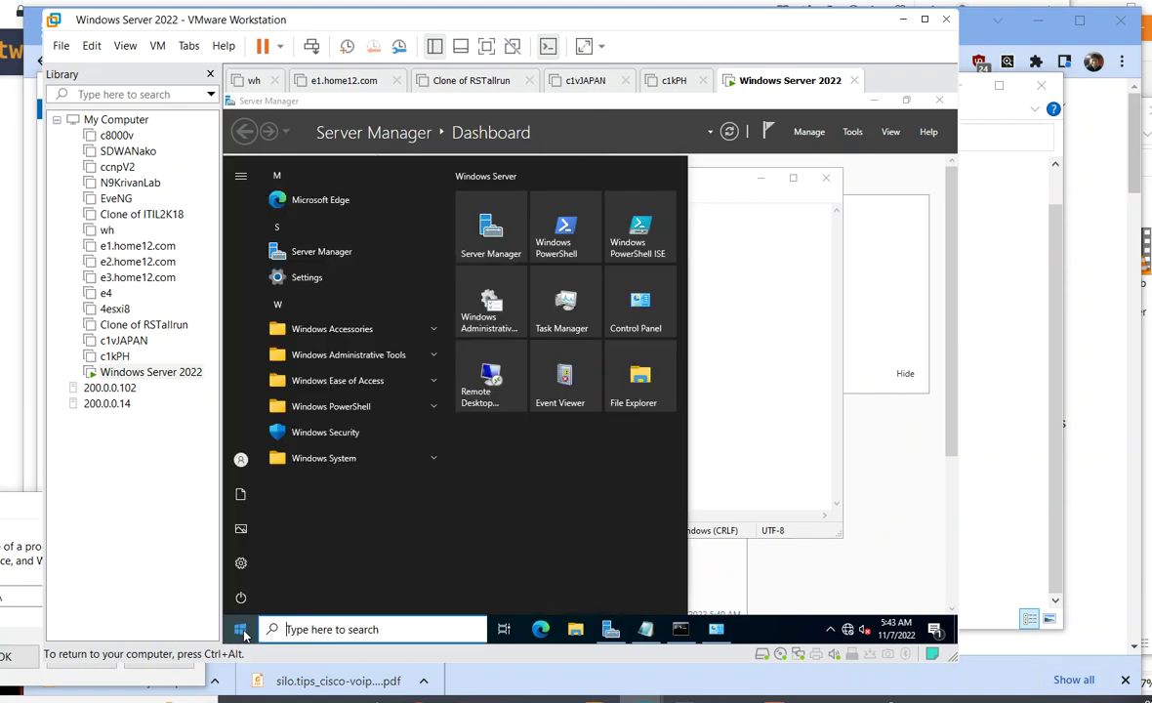
left_click(624, 241)
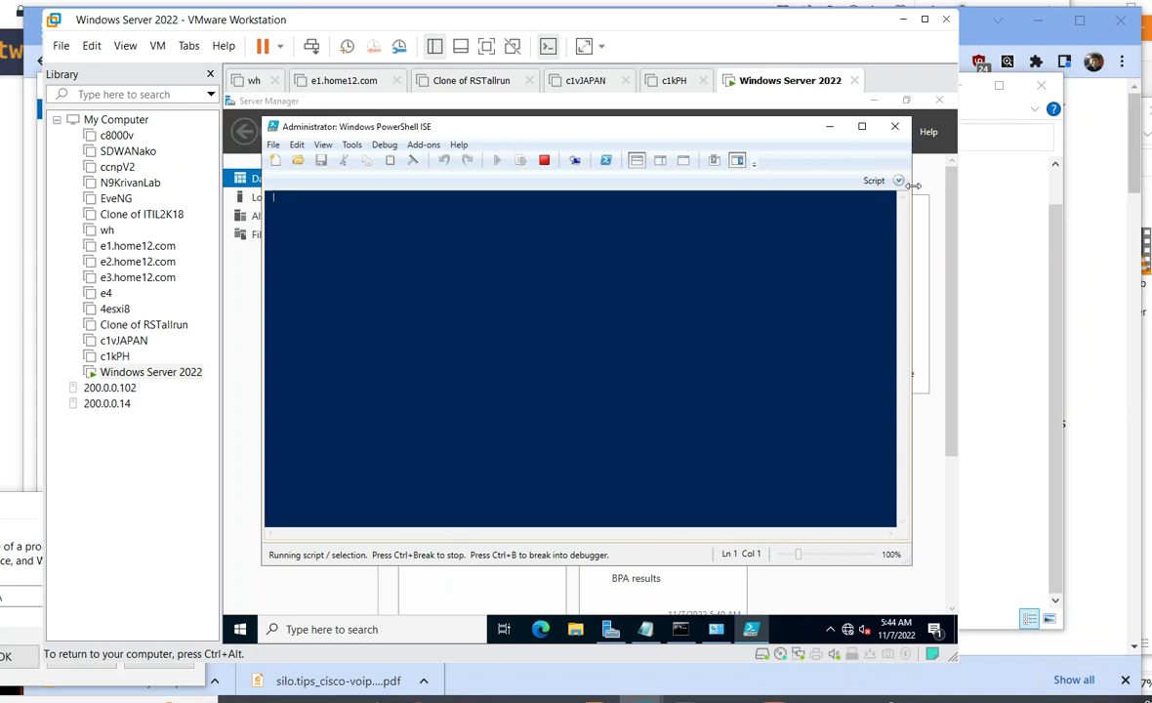
left_click_drag(913, 186, 939, 186)
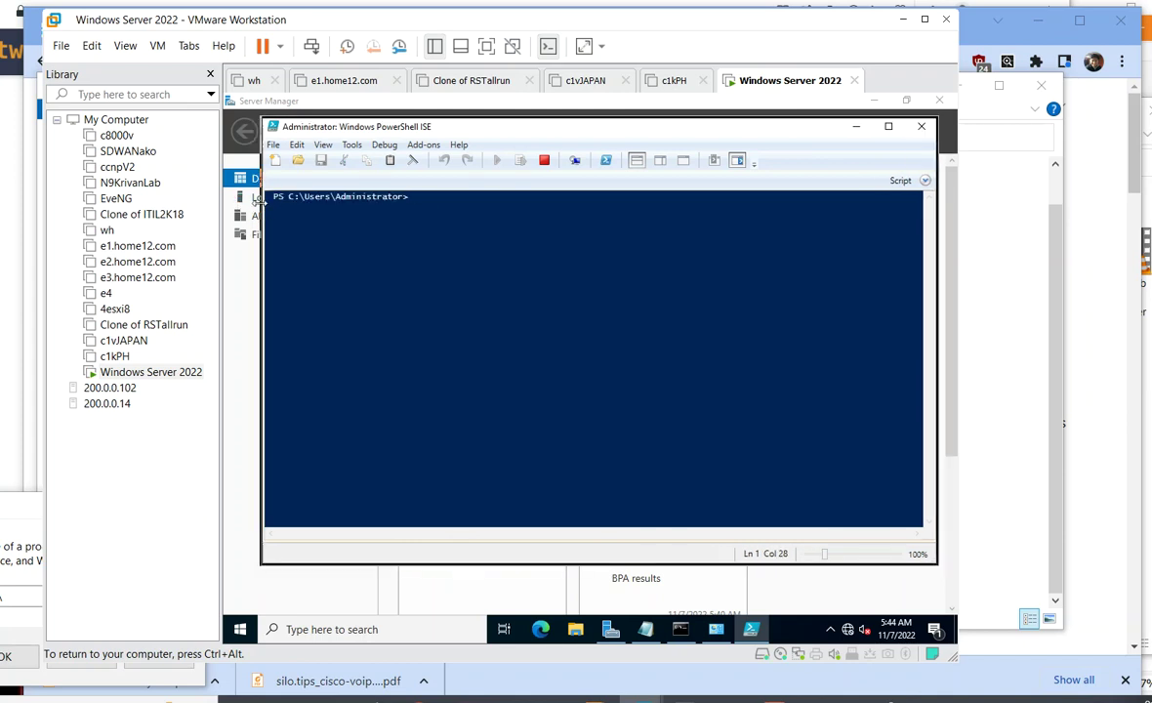
- Widen ISE, show the Script Pane from the View menu, and close the Commands pane
mouse_move(261, 203)
left_mouse_down()
mouse_move(226, 202)
mouse_move(245, 202)
left_mouse_up()
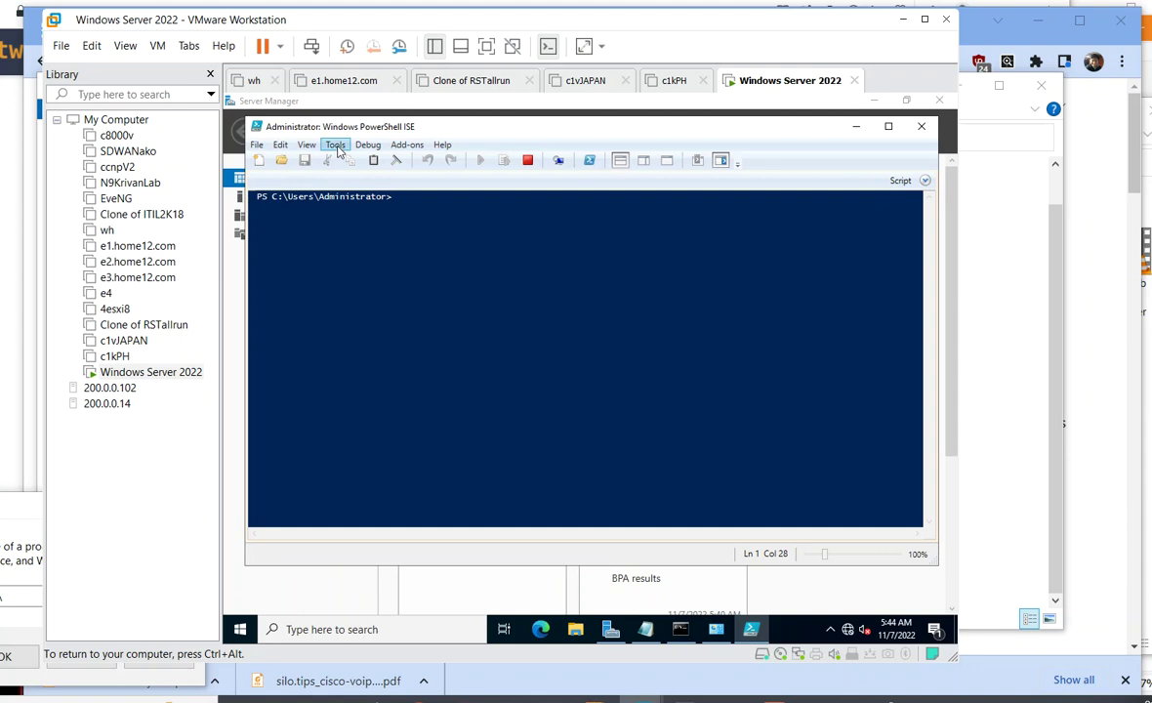
left_click(311, 146)
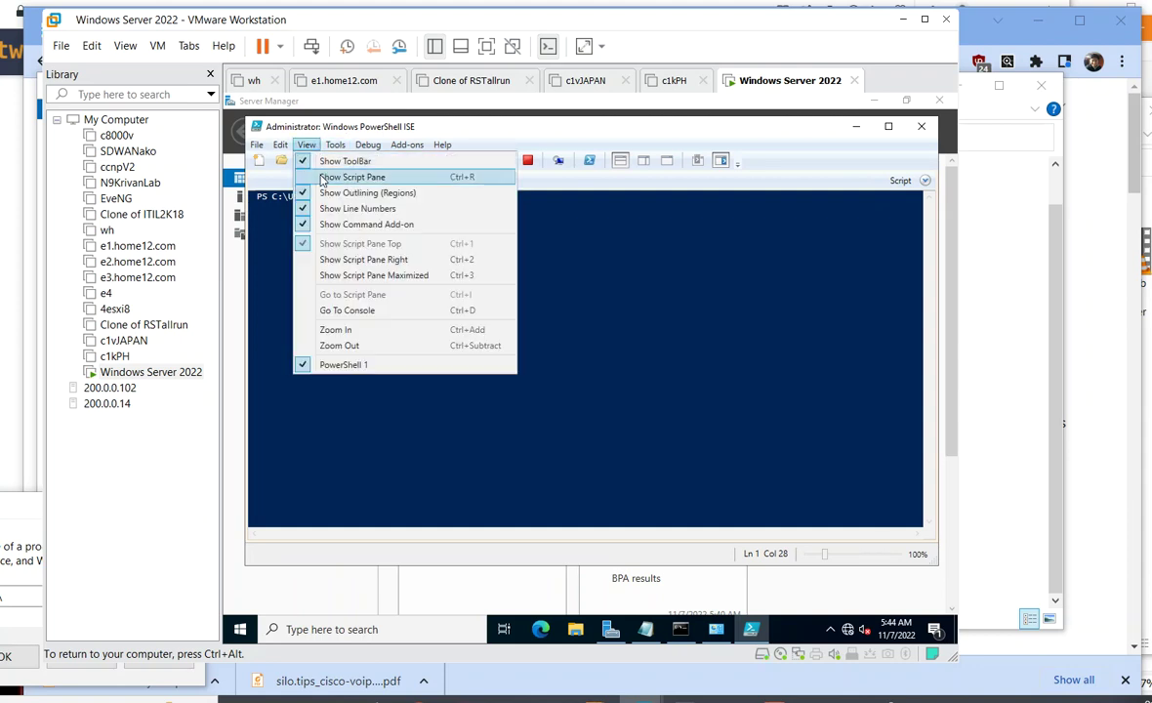
left_click(322, 178)
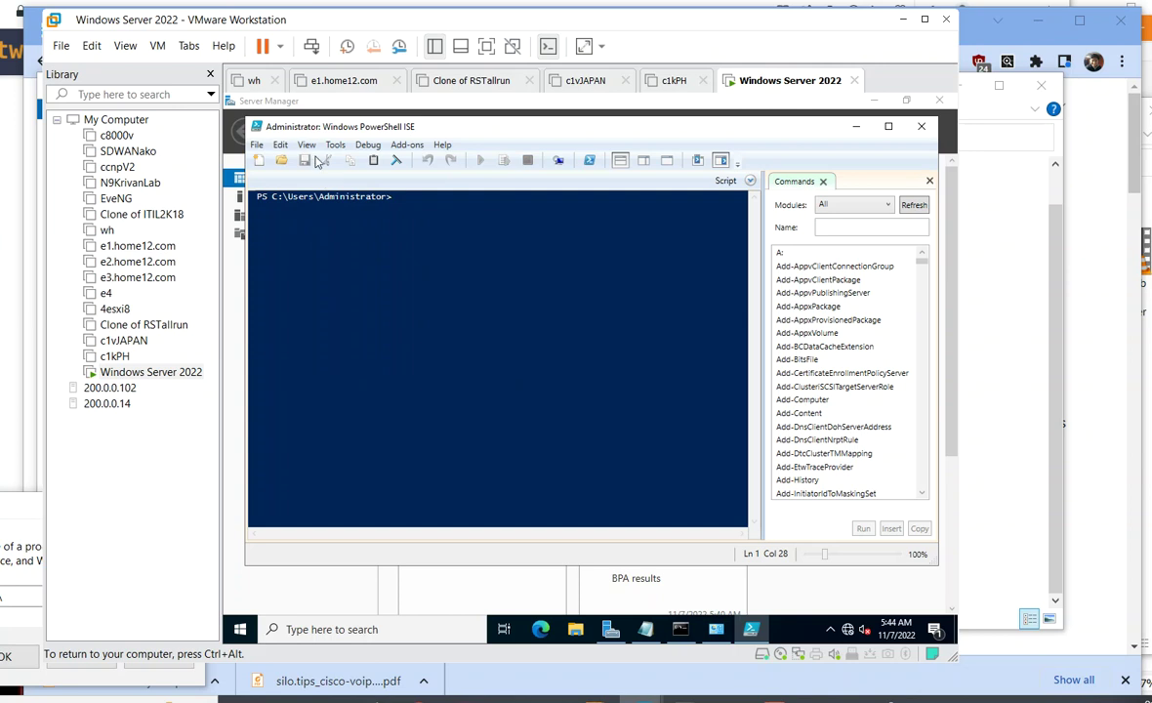
left_click(306, 145)
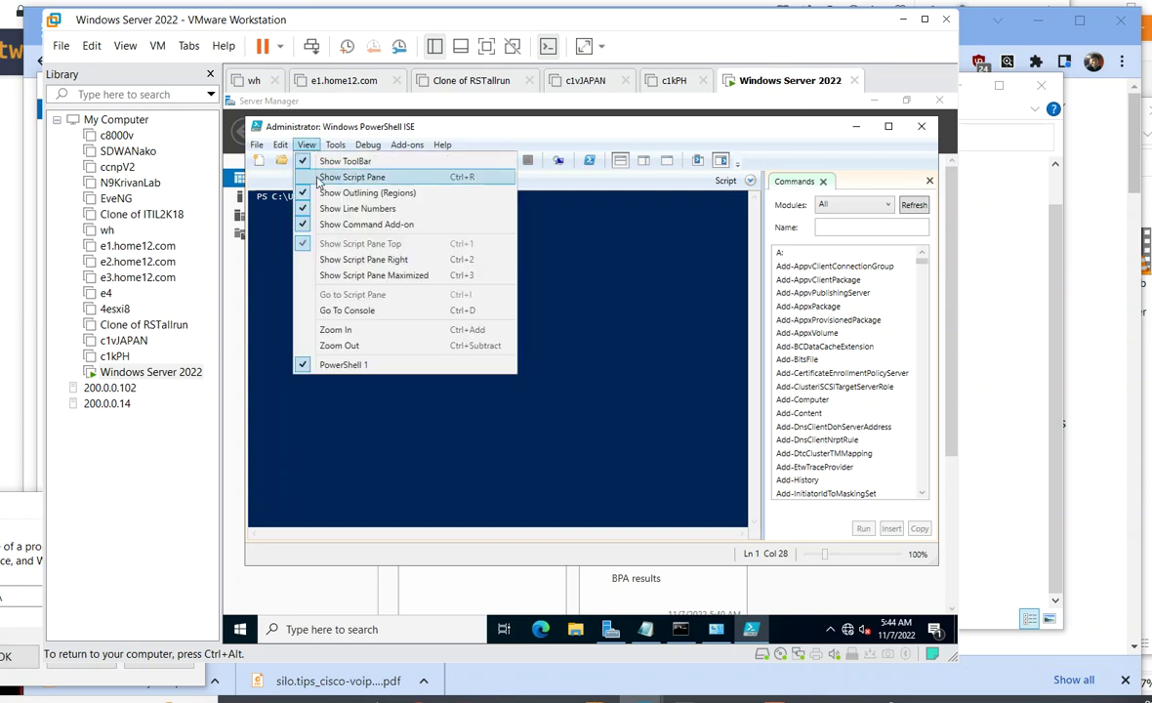
left_click(319, 179)
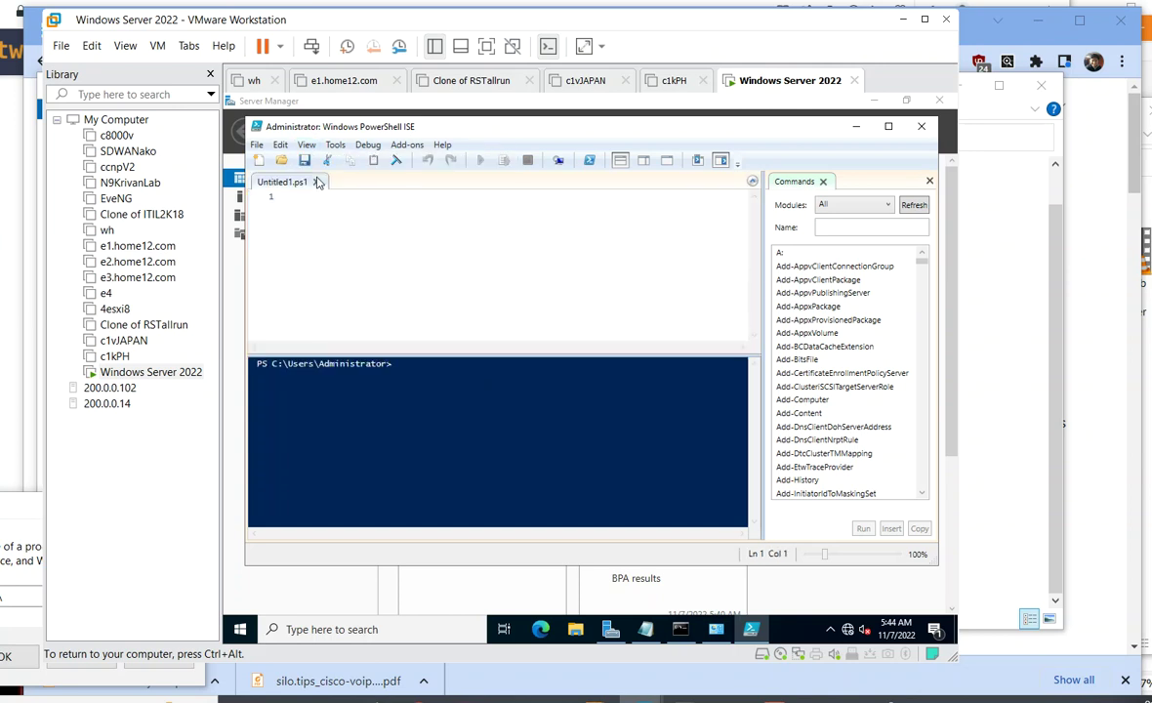
left_click(929, 181)
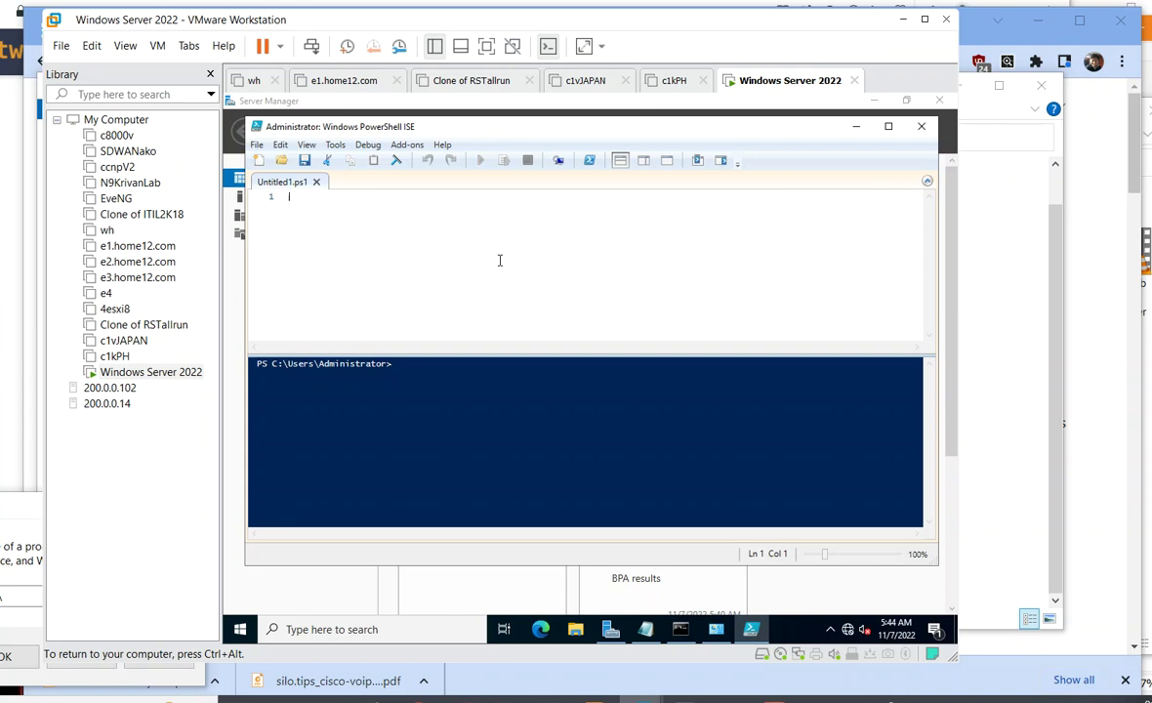
- Run a Get-NetFirewallProfile script, highlight the Public profile's Enabled True, and open a new script
type("get-Net")
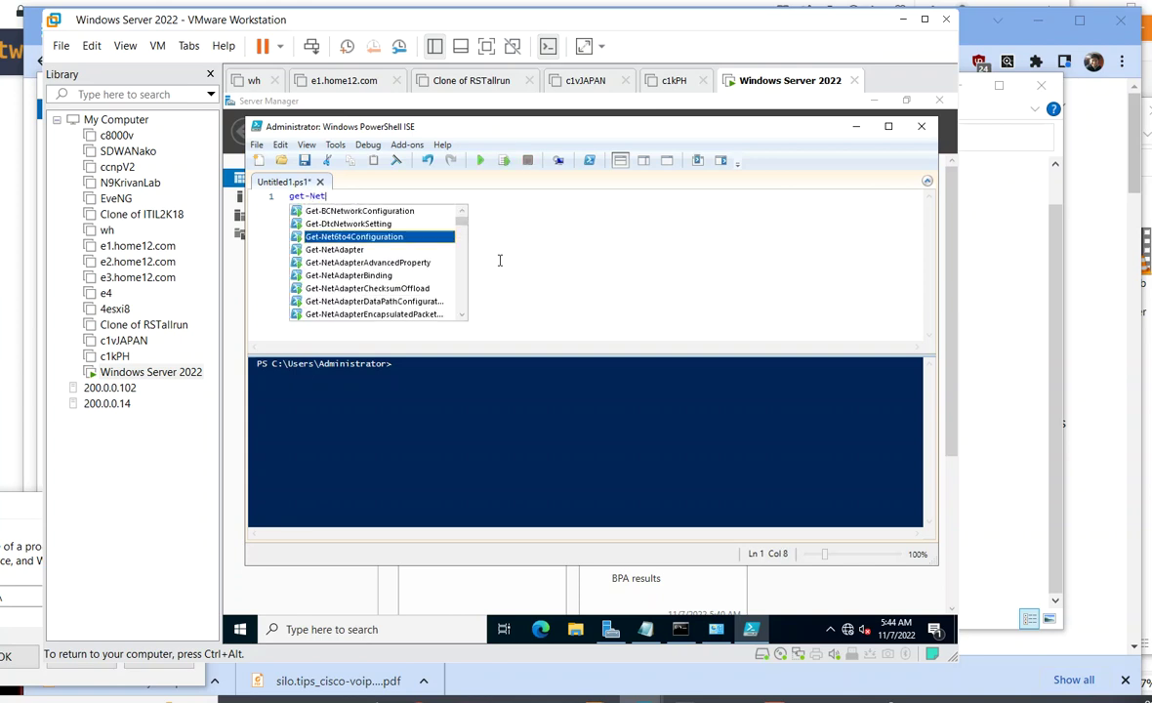
type("firew")
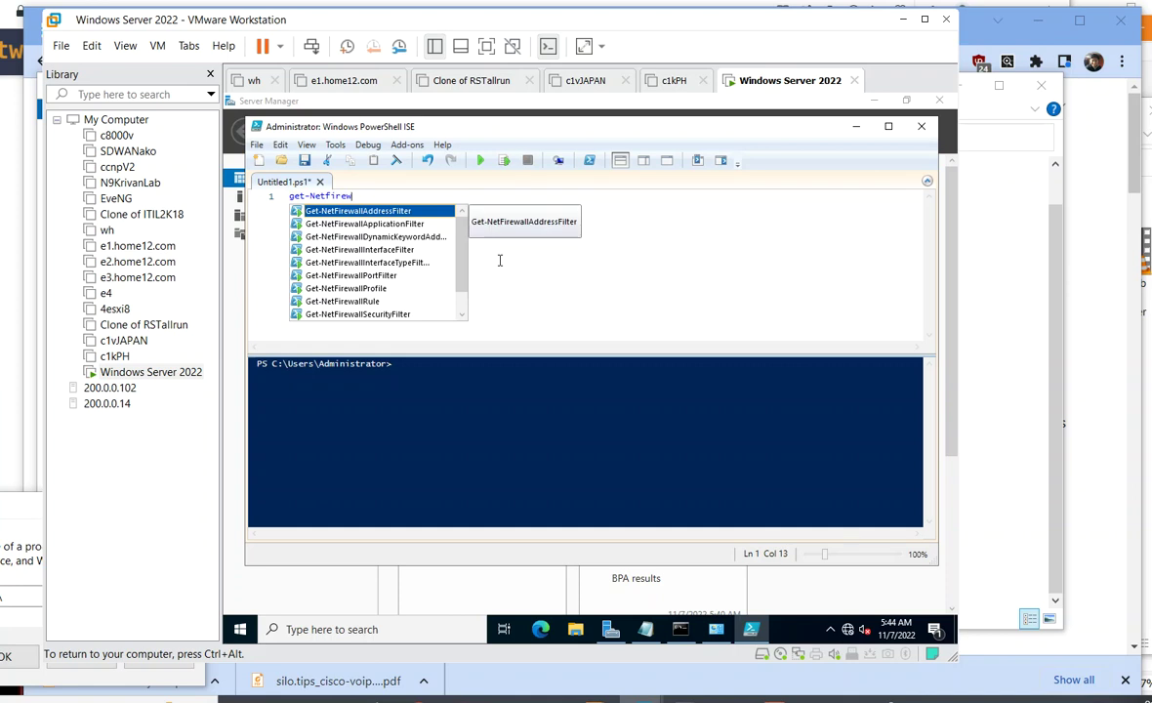
type("allp")
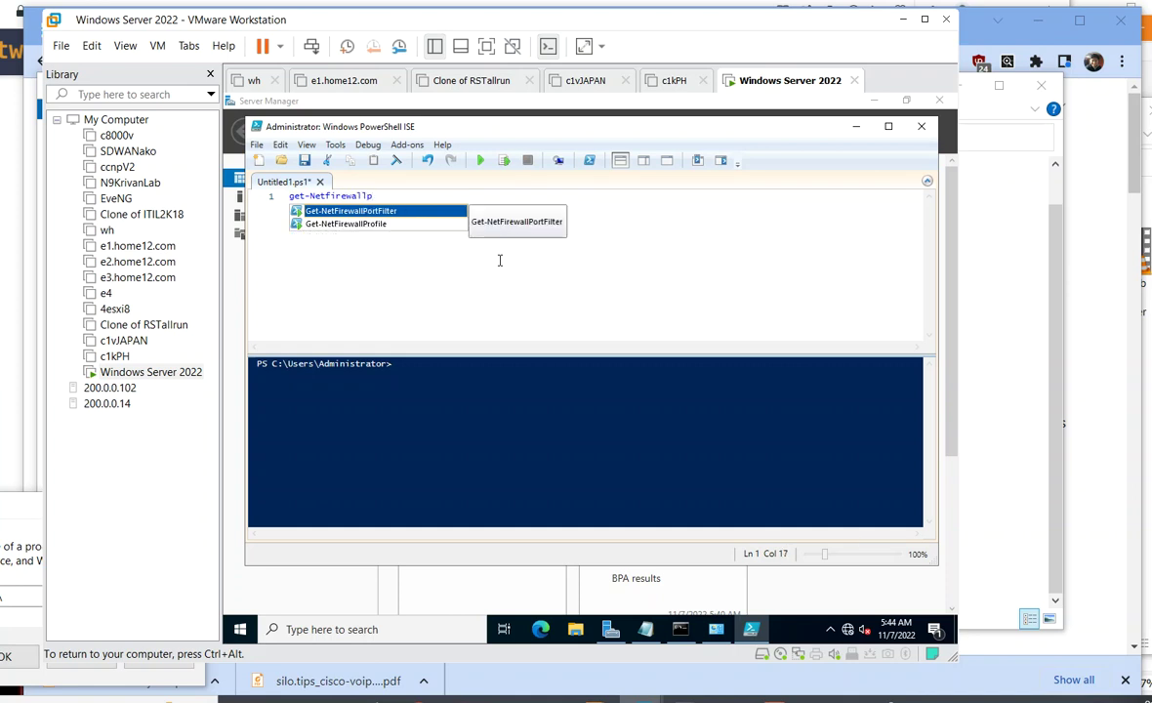
left_click(395, 225)
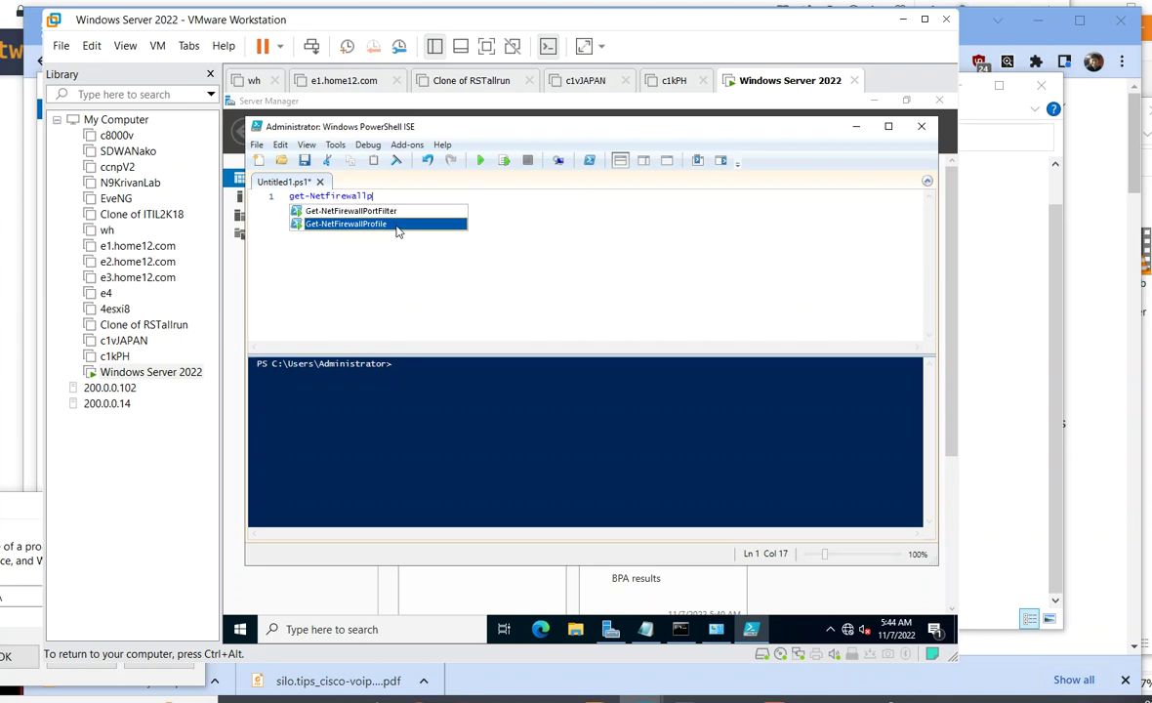
double_click(396, 227)
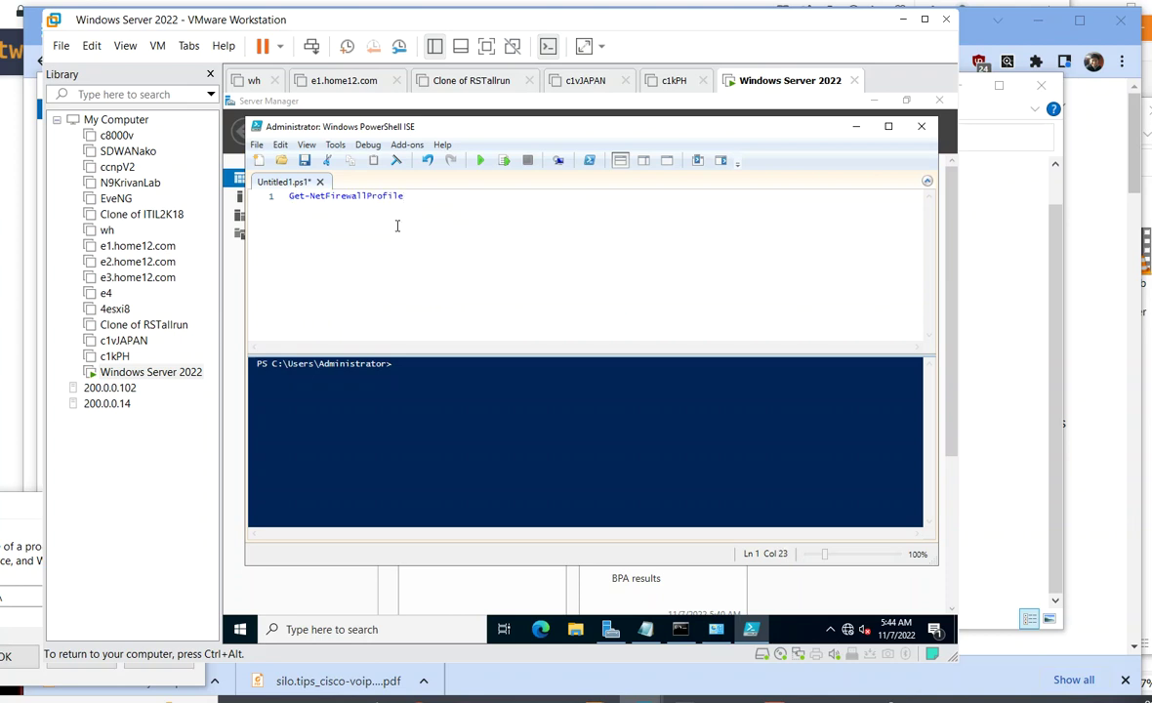
key("Return")
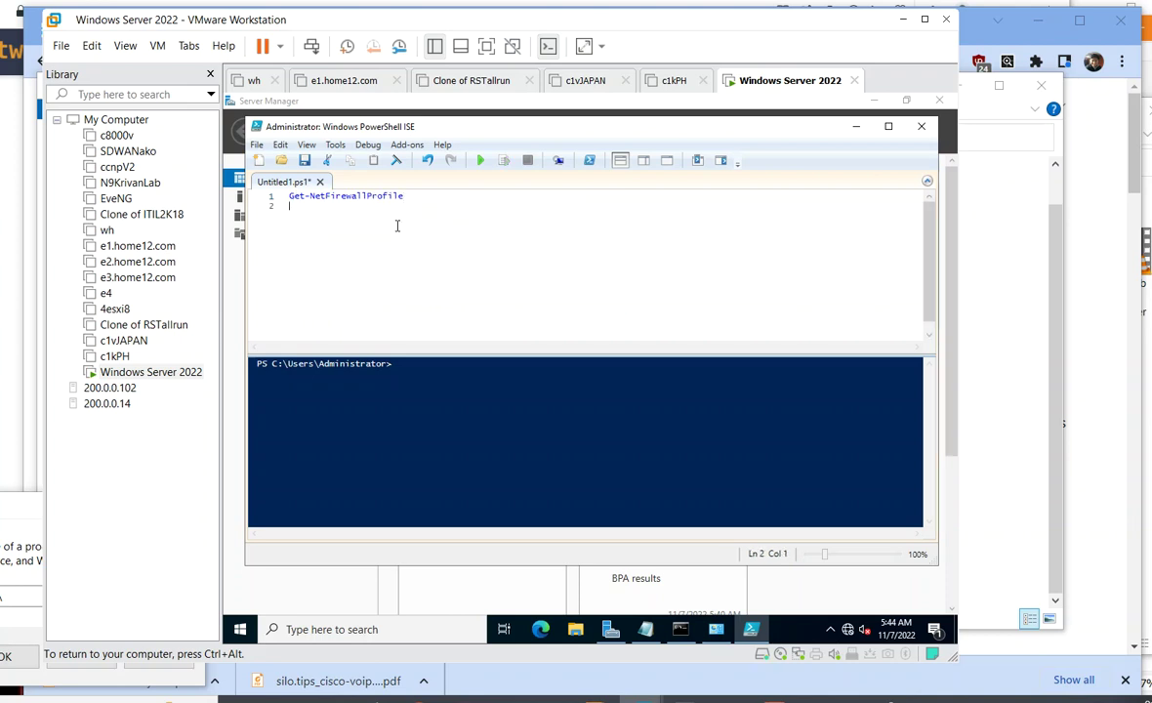
left_click(480, 161)
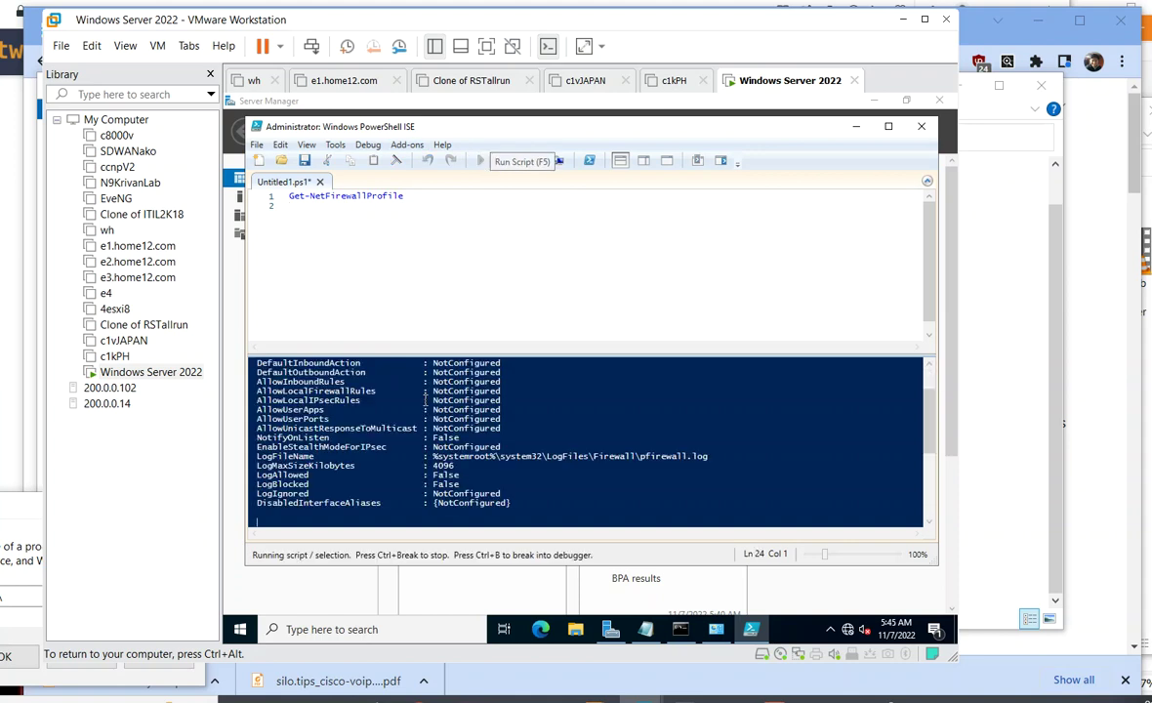
scroll(415, 478, "up", 5)
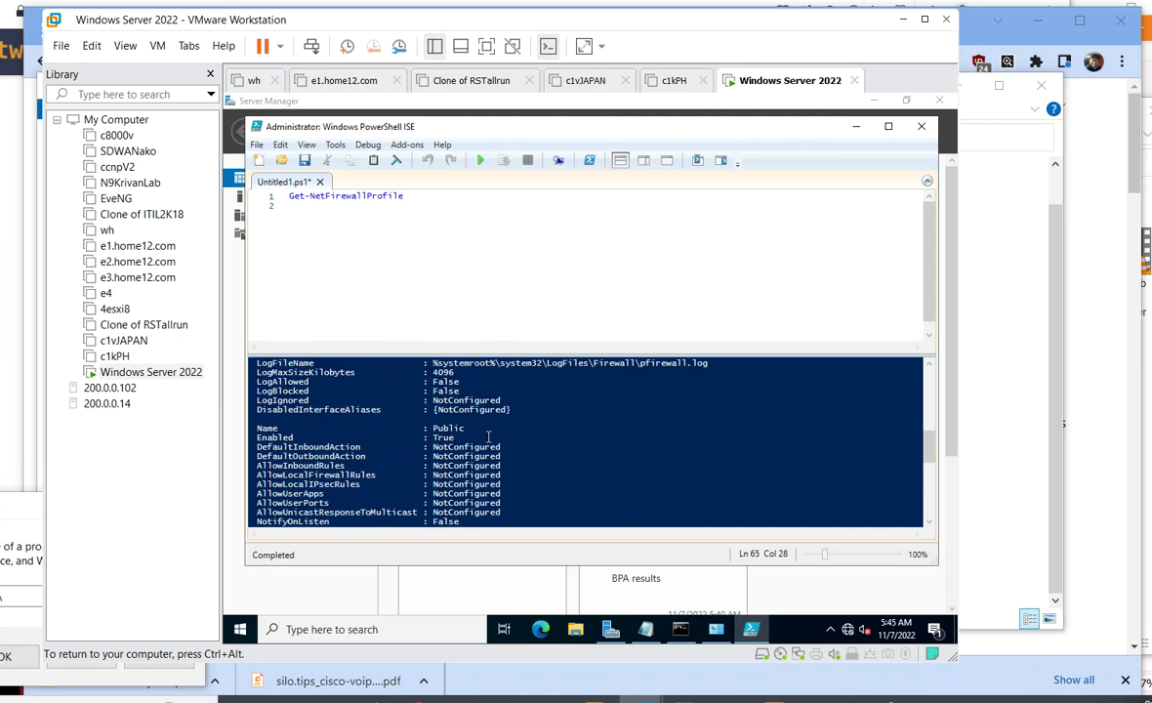
scroll(406, 432, "down", 7)
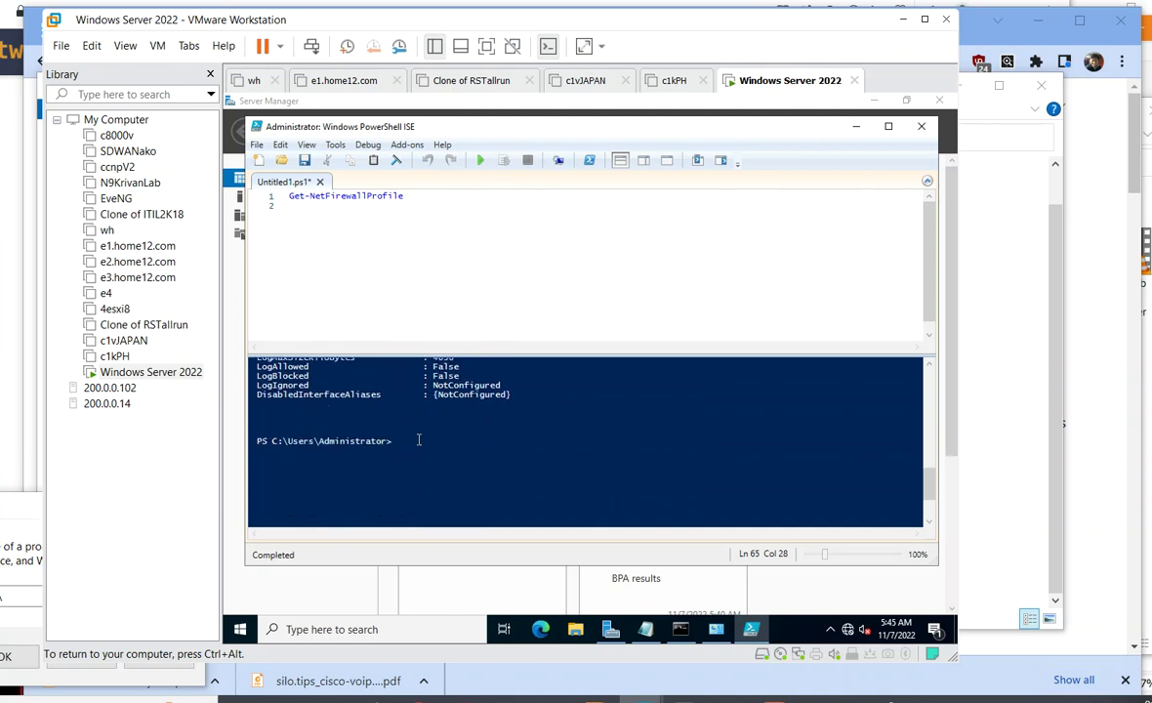
scroll(406, 432, "up", 5)
scroll(424, 417, "up", 1)
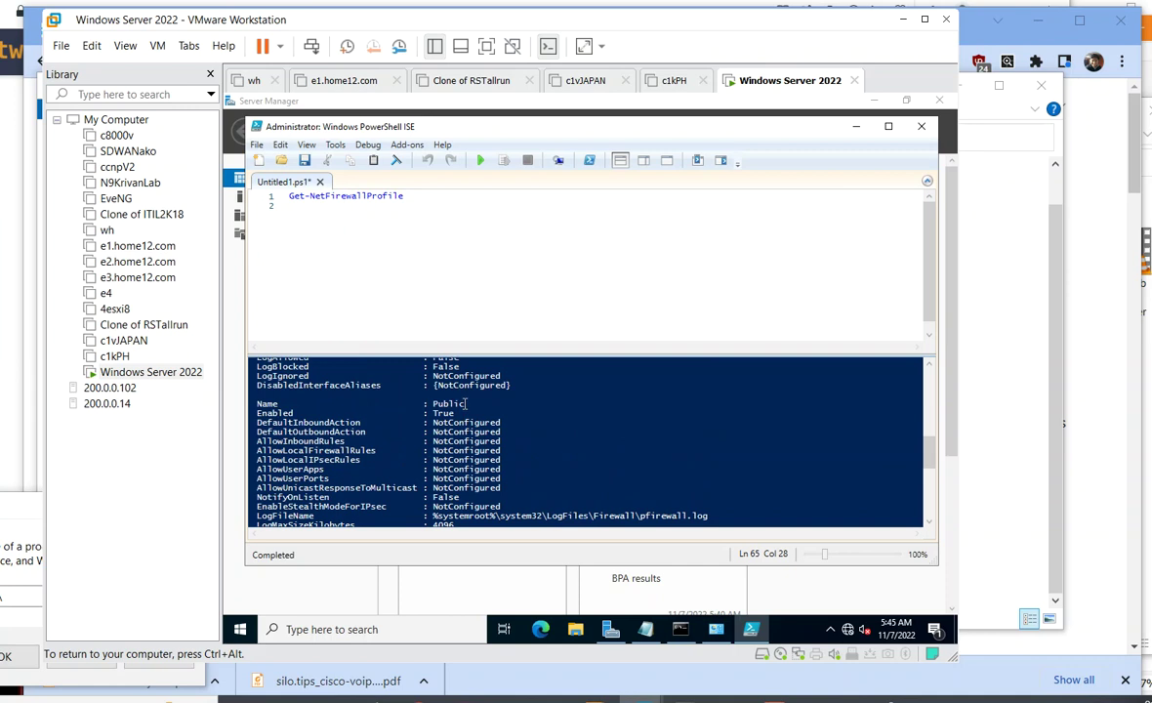
left_click_drag(454, 413, 371, 396)
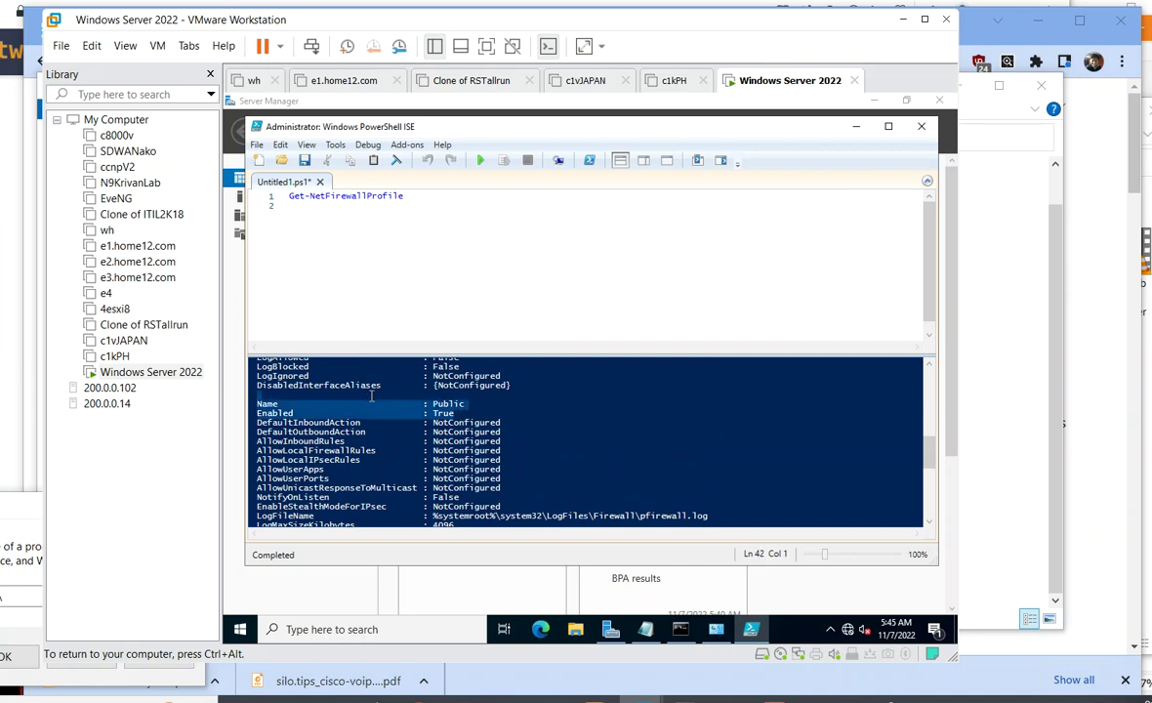
left_click(290, 198)
key("ctrl+n")
- Run 'Set-NetFirewallProfile -name public,private,domain -Enabled False', then open a new blank script
key("ctrl+plus")
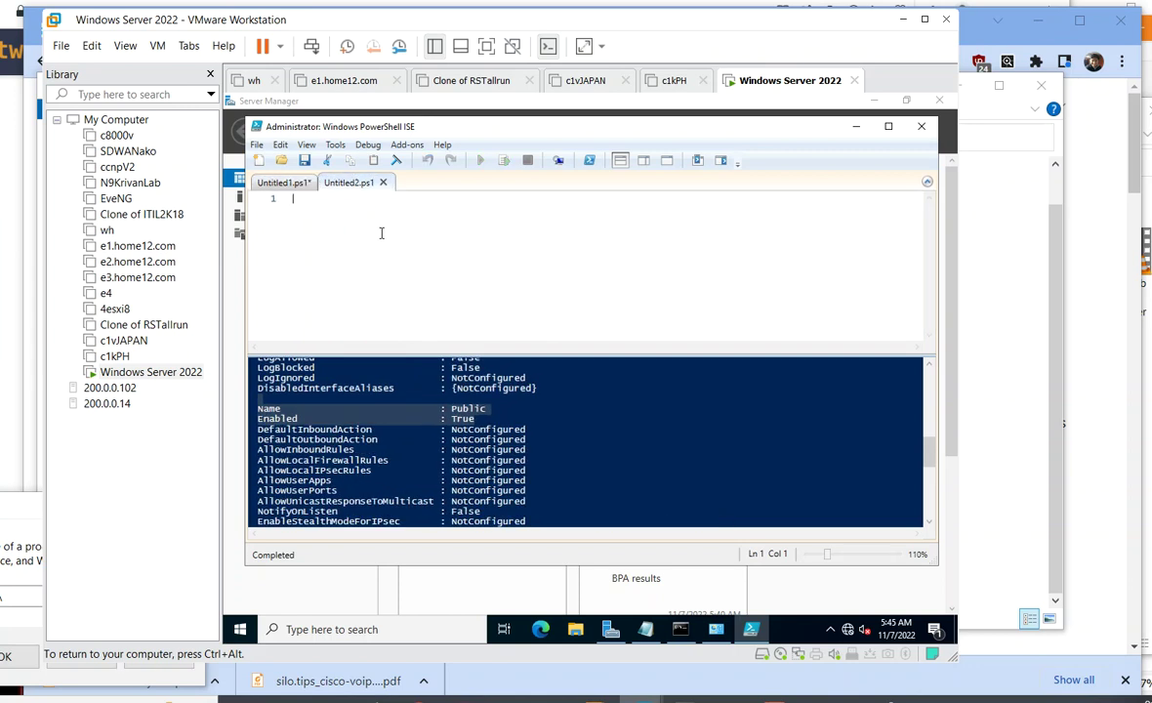
type("set")
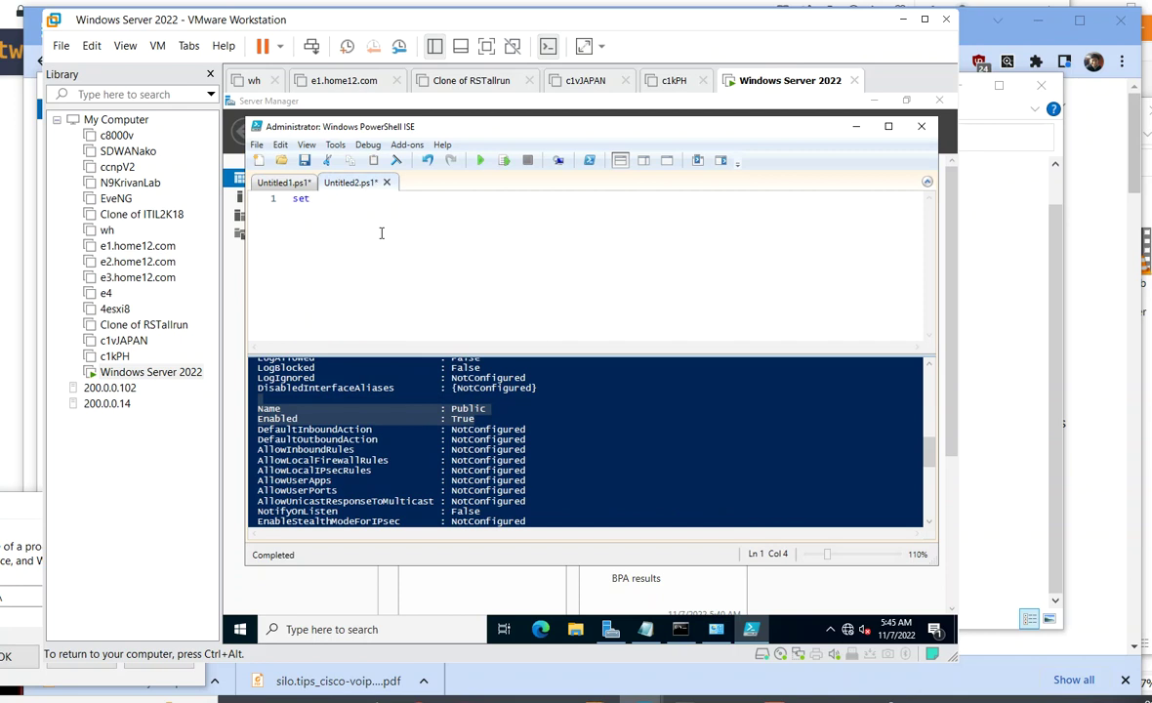
type("-NetFirewall")
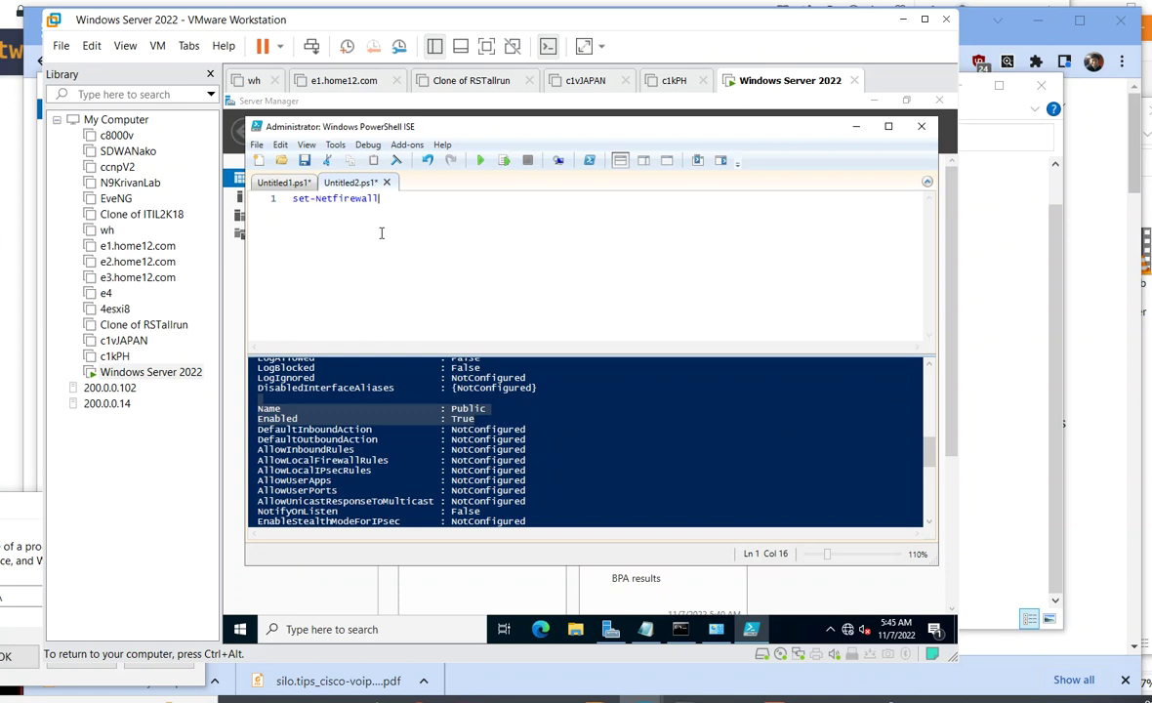
type("Profile -name")
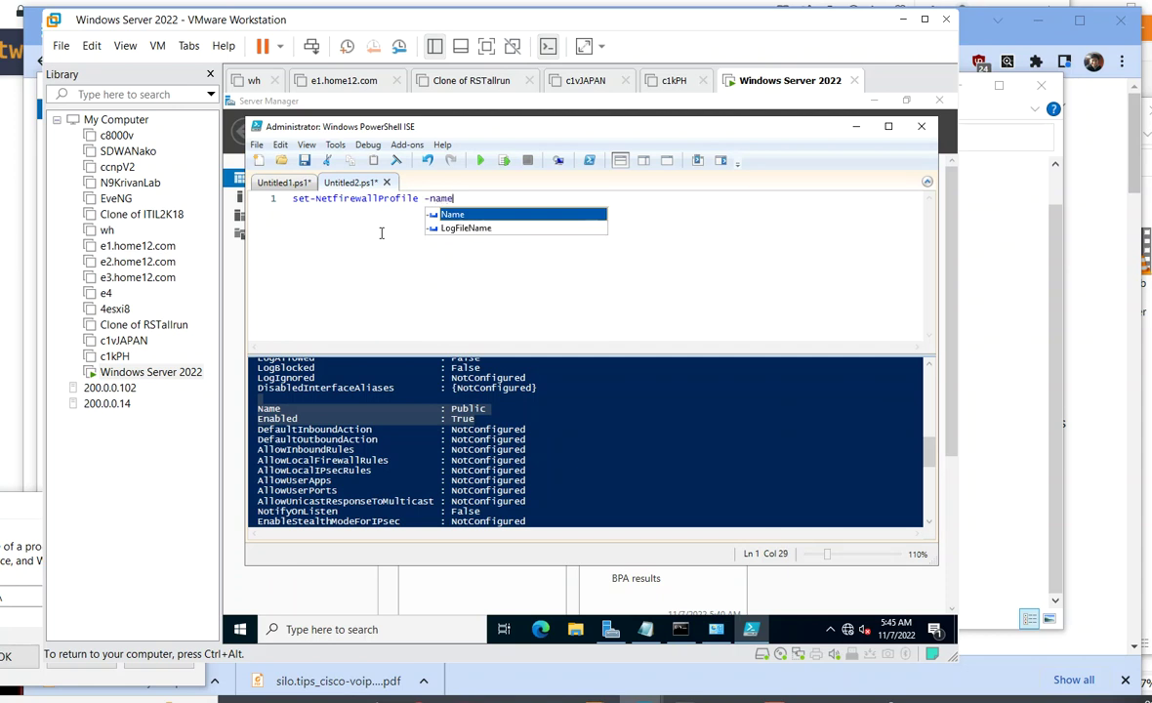
type(" pub")
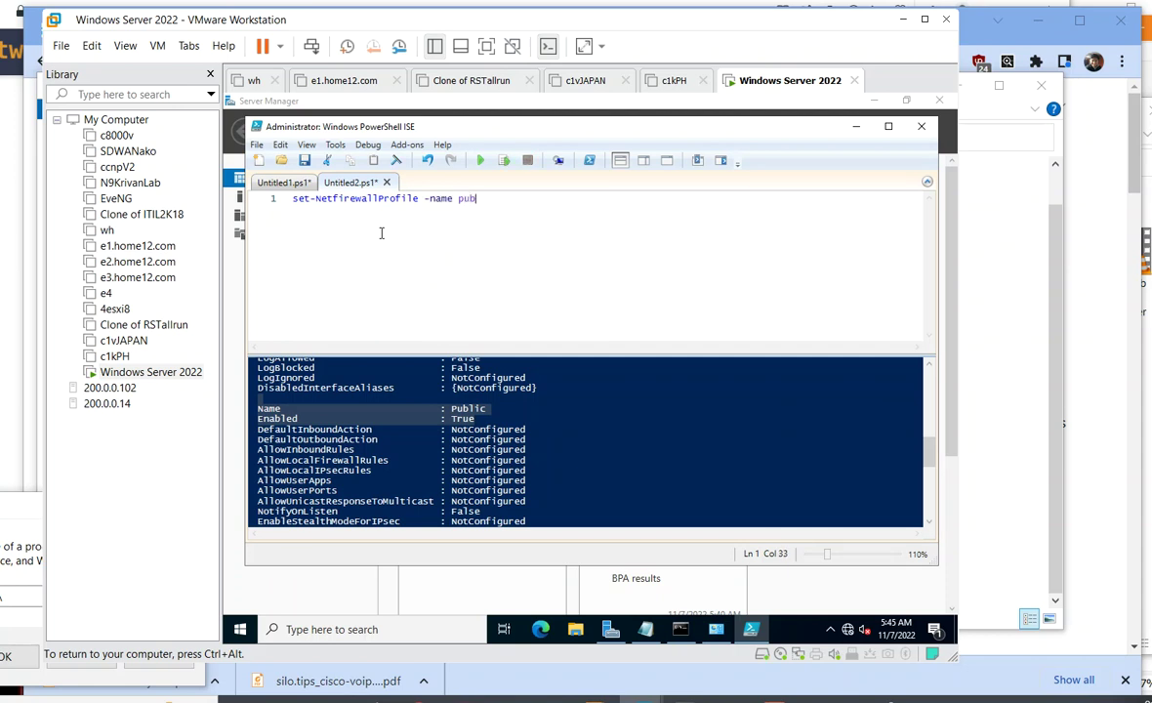
type("lic,private,")
scroll(635, 484, "up", 2)
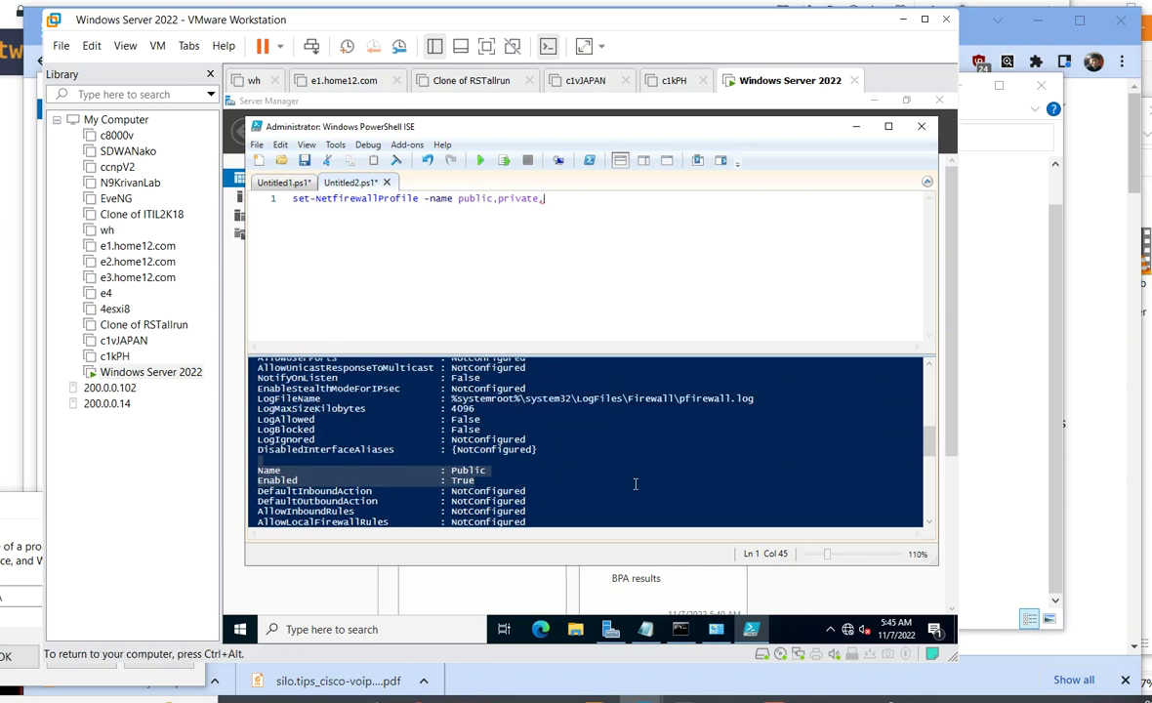
scroll(634, 484, "up", 10)
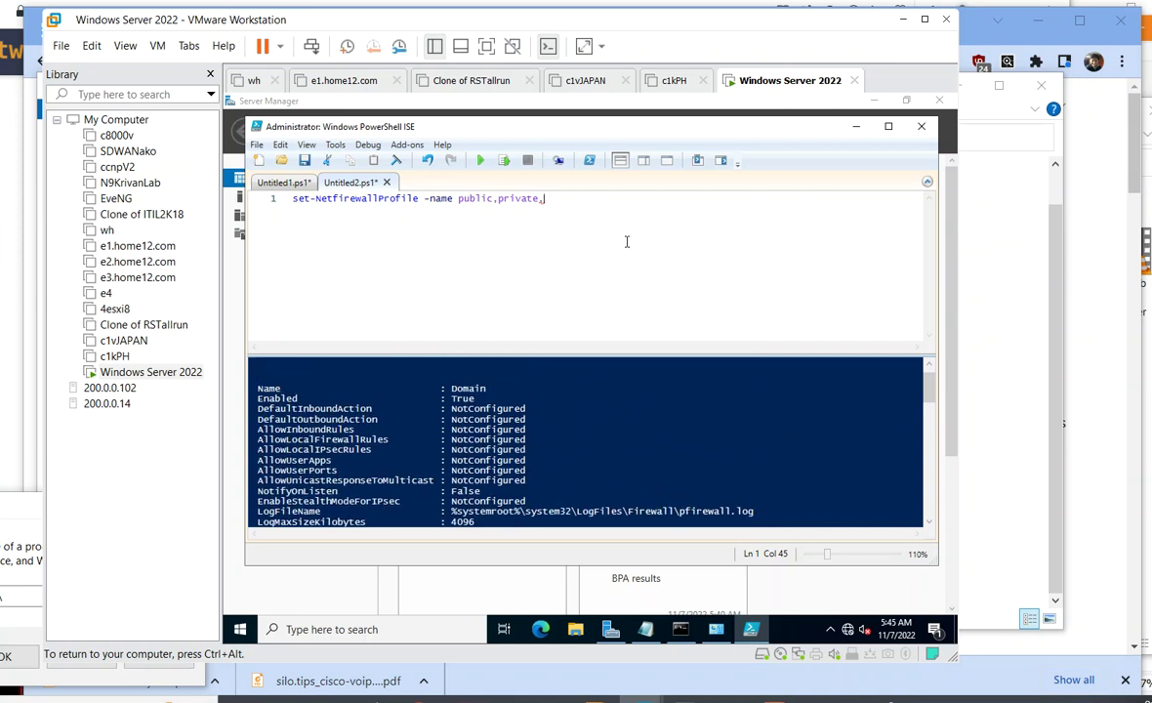
type("domain -ena")
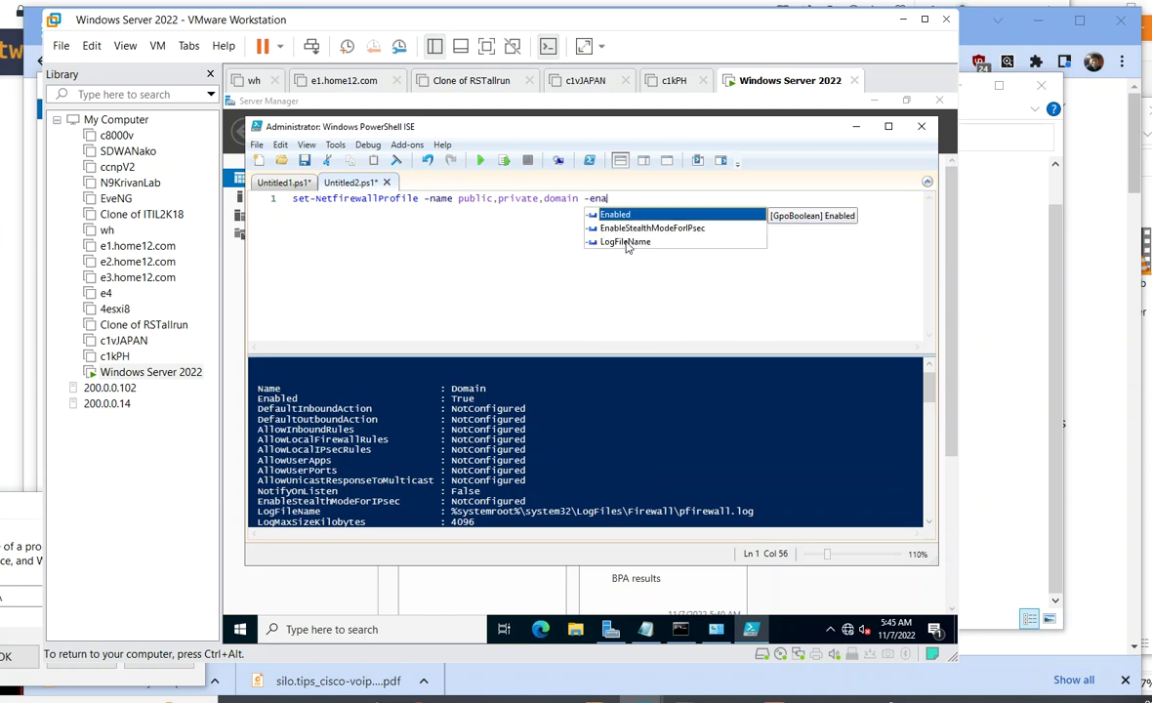
key("Tab")
type("fal")
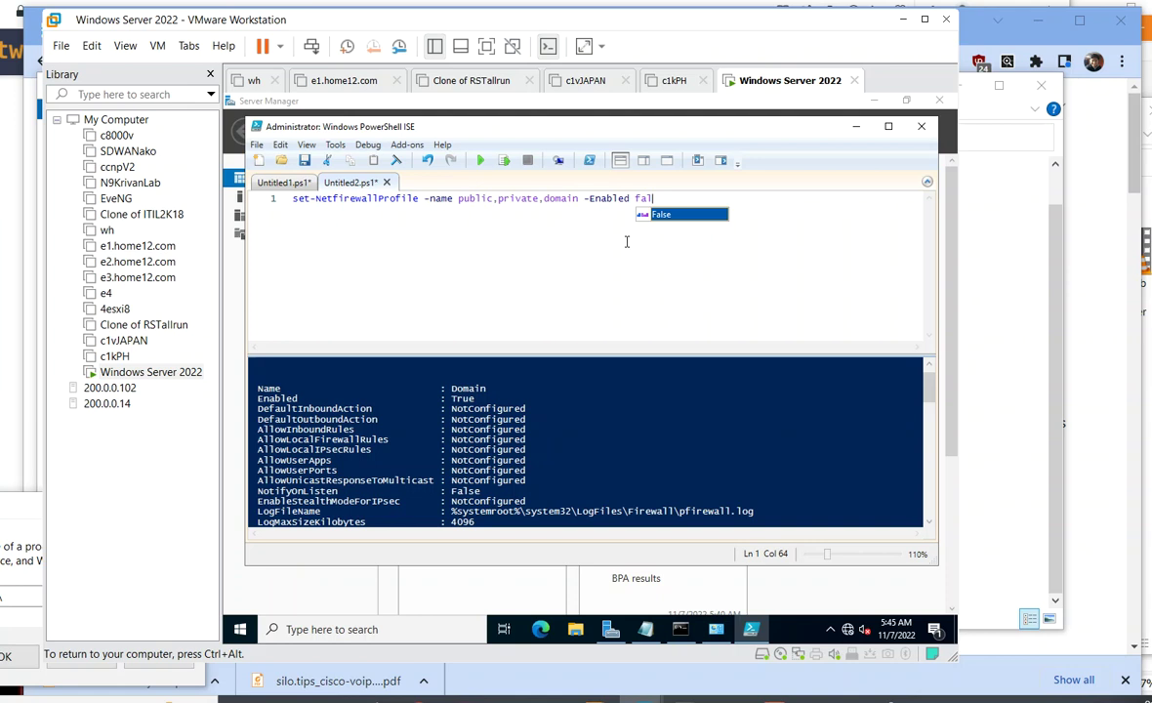
type("se")
key("Return")
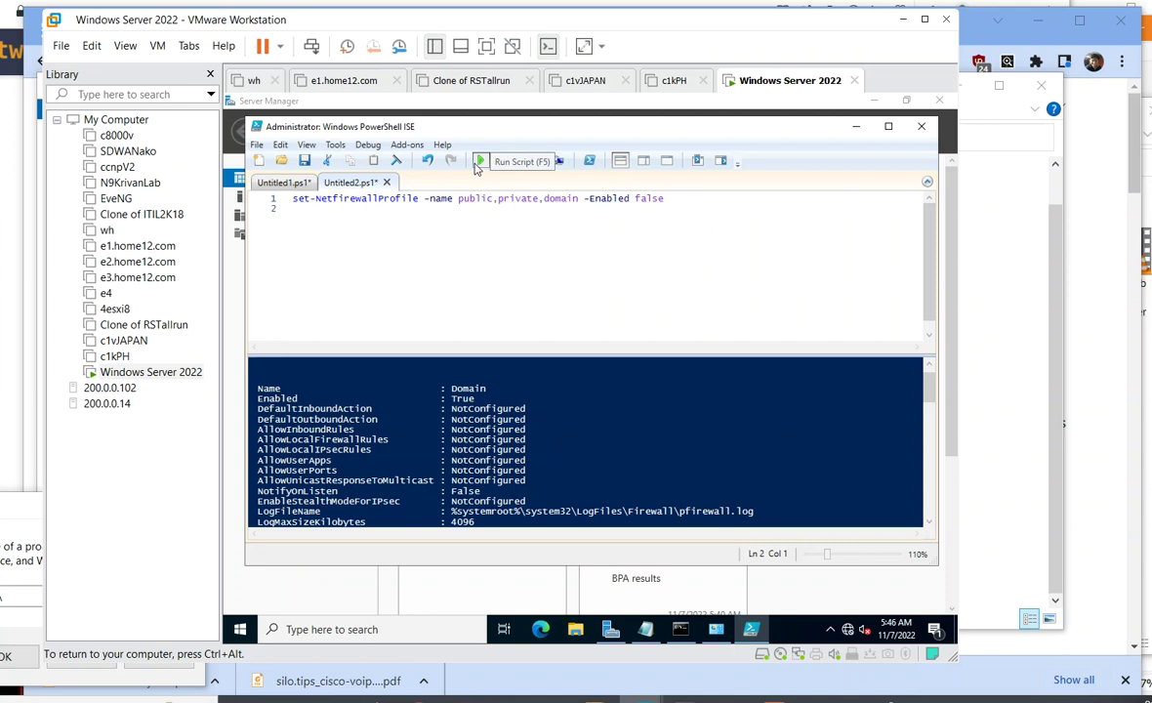
left_click(478, 163)
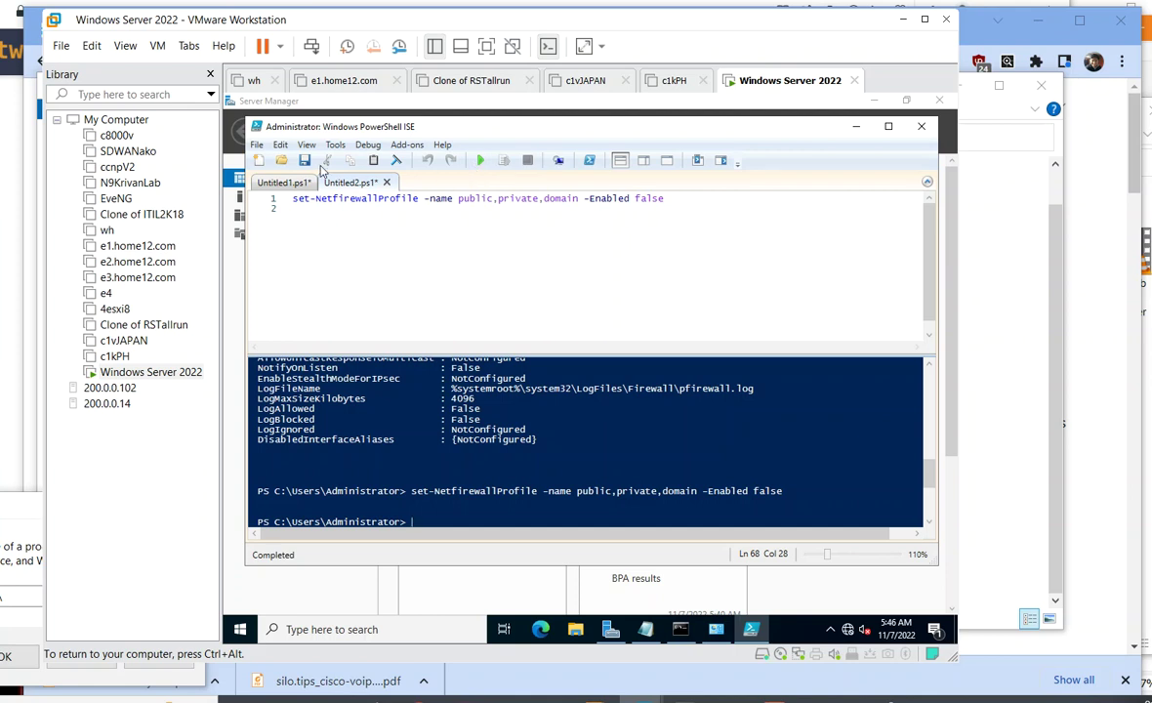
key("ctrl+n")
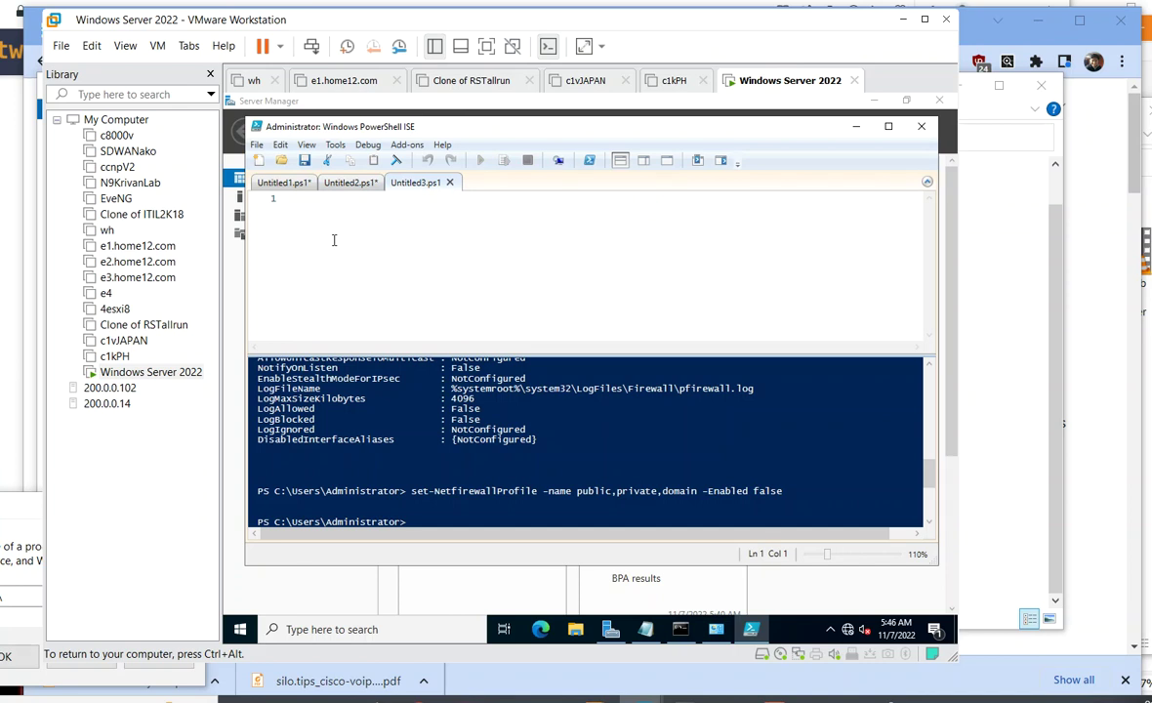
- Zoom ISE to 120%, run Add-WindowsFeature -name dns -IncludeManagementTools, then minimize ISE
key("ctrl+plus")
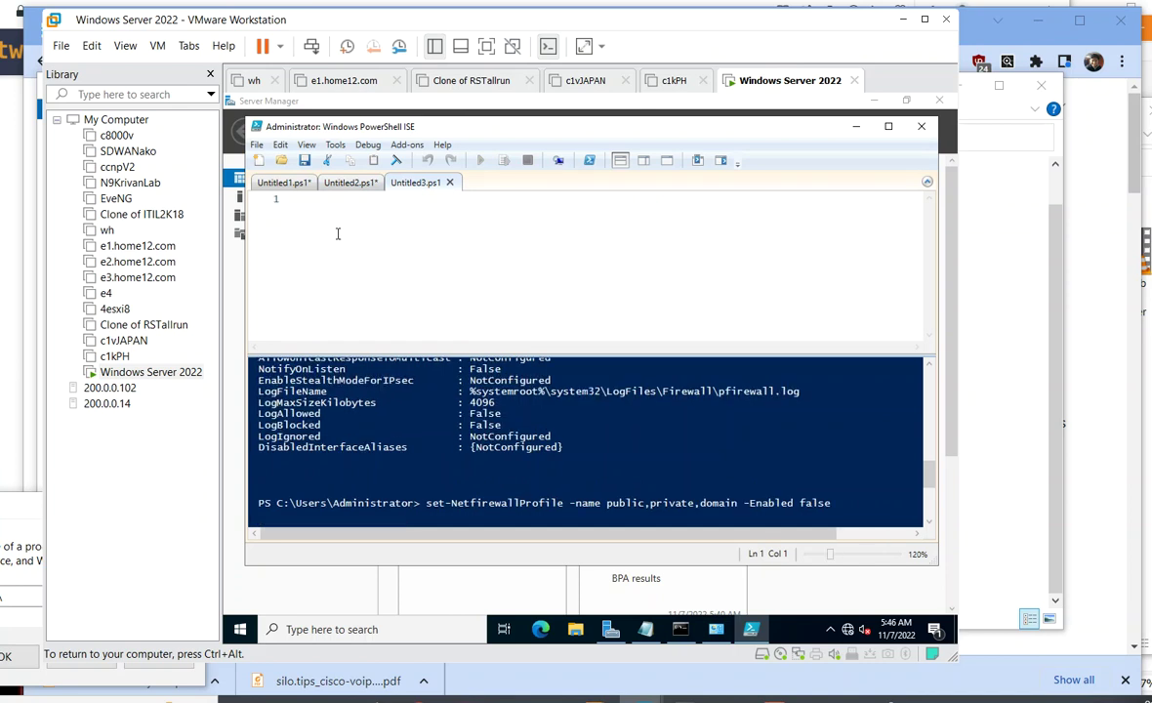
type("add-wi")
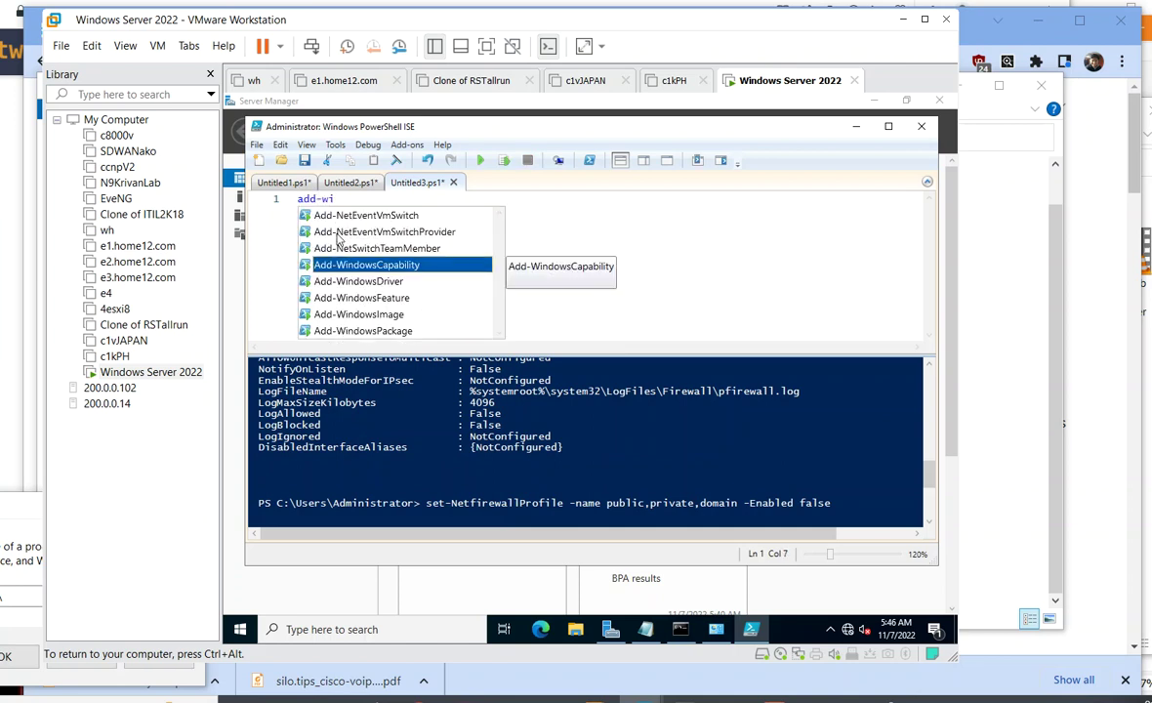
type("ndowsfea")
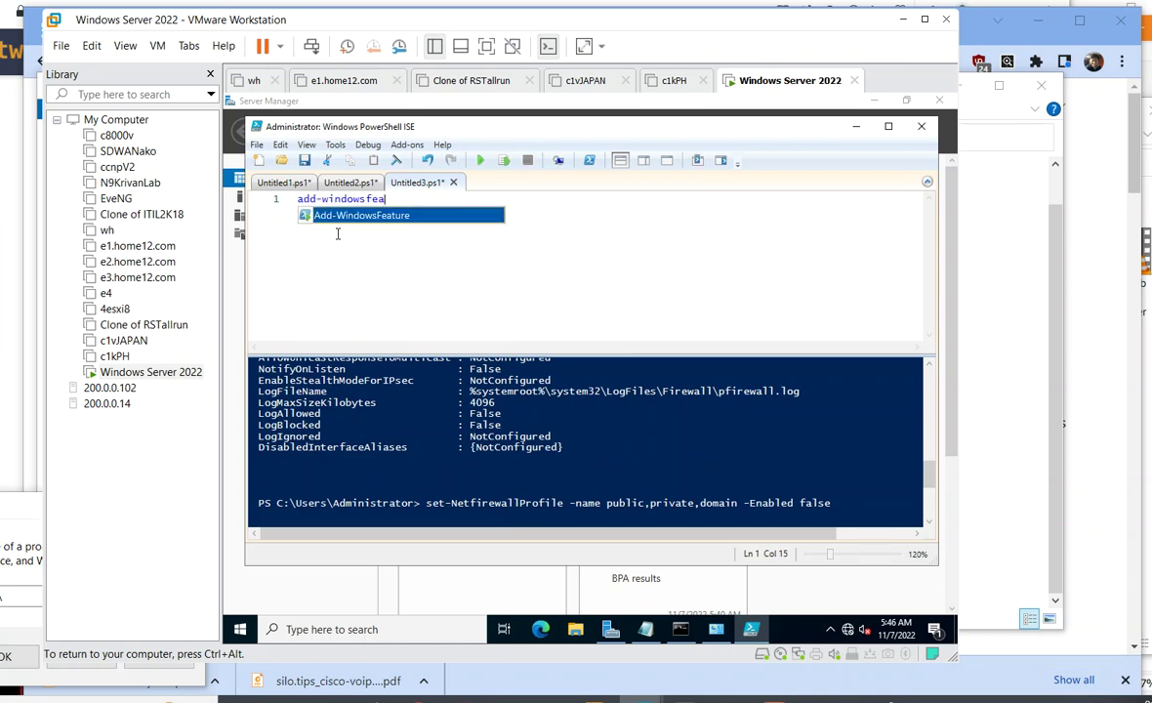
key("Tab")
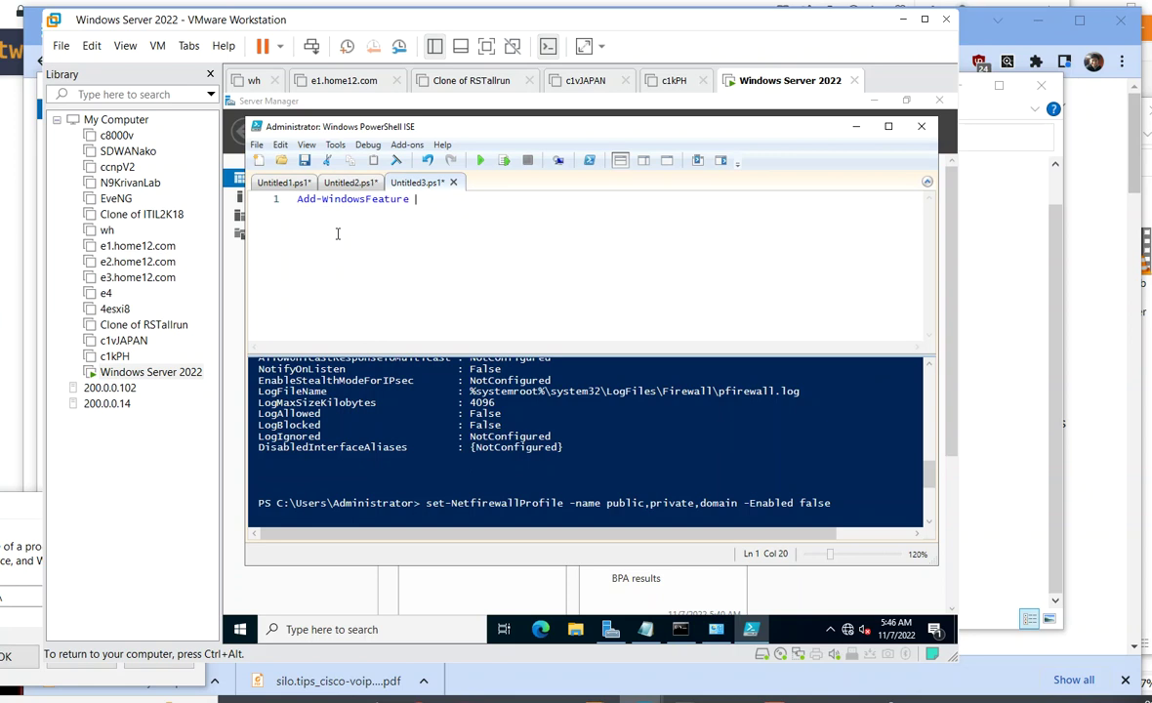
type("-name dns -inc")
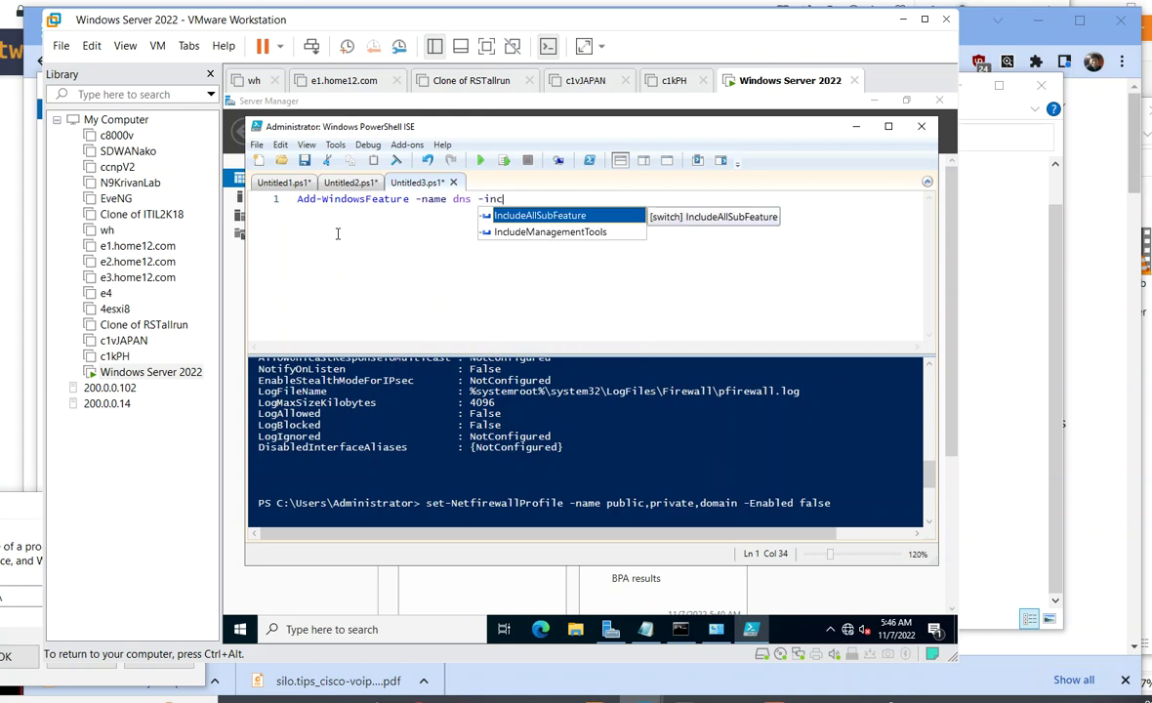
key("Down")
key("Tab")
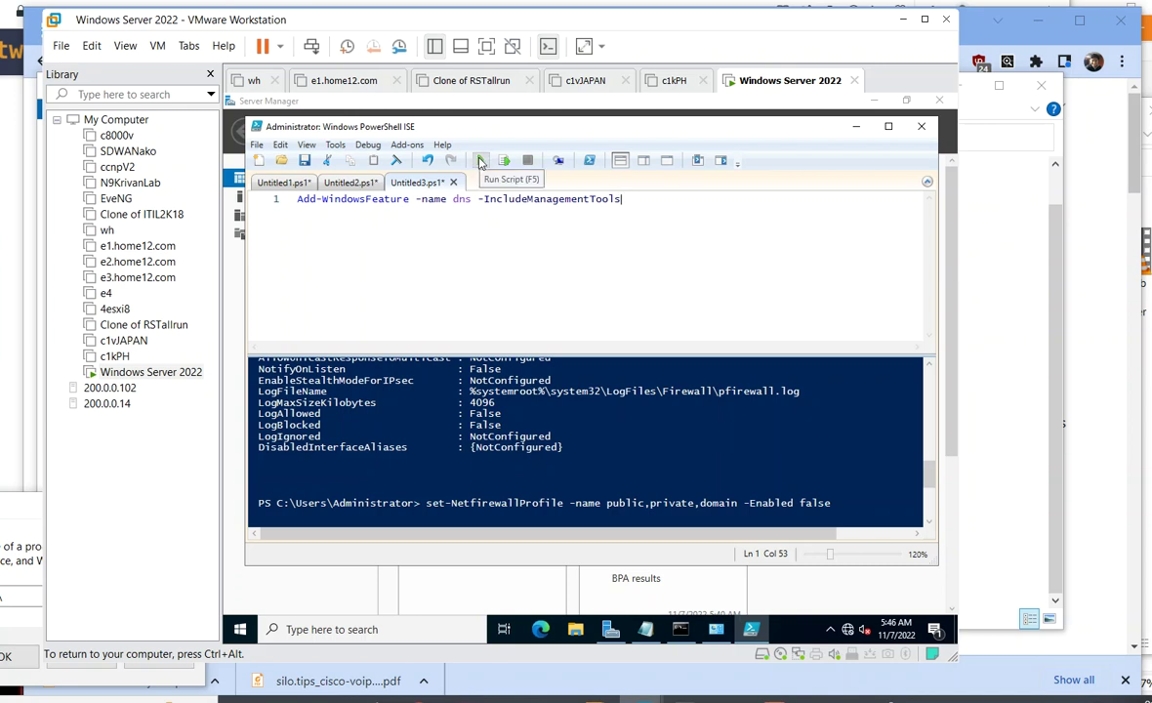
left_click(477, 161)
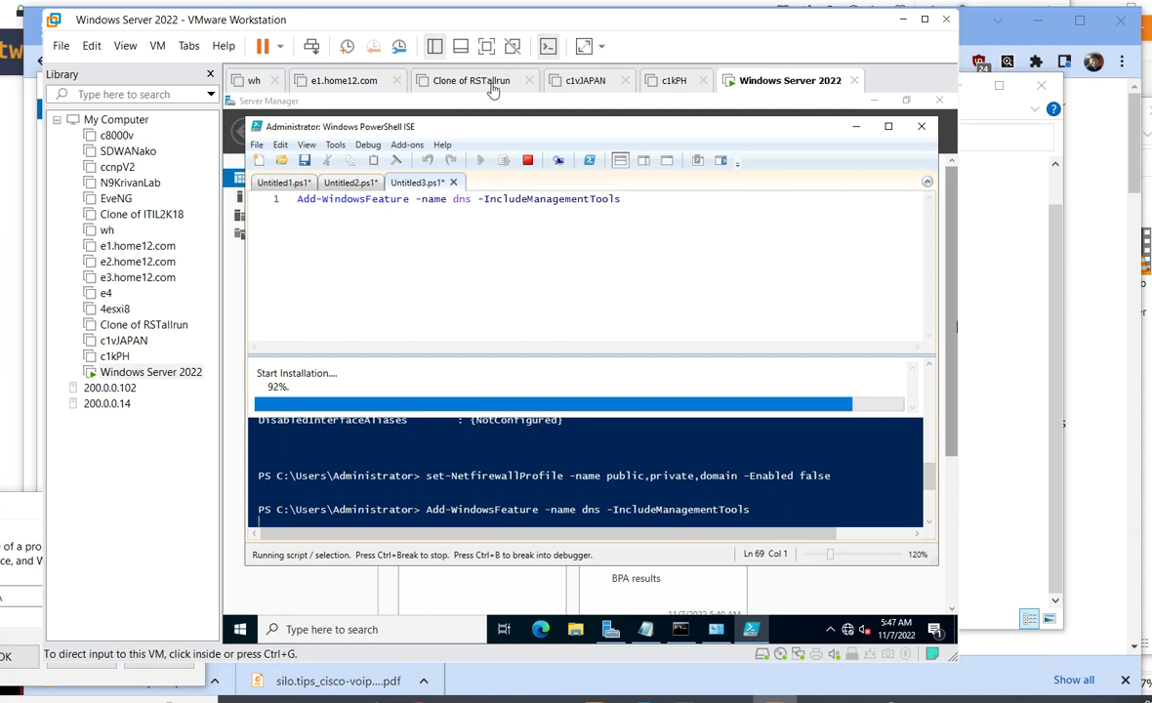
left_click(857, 130)
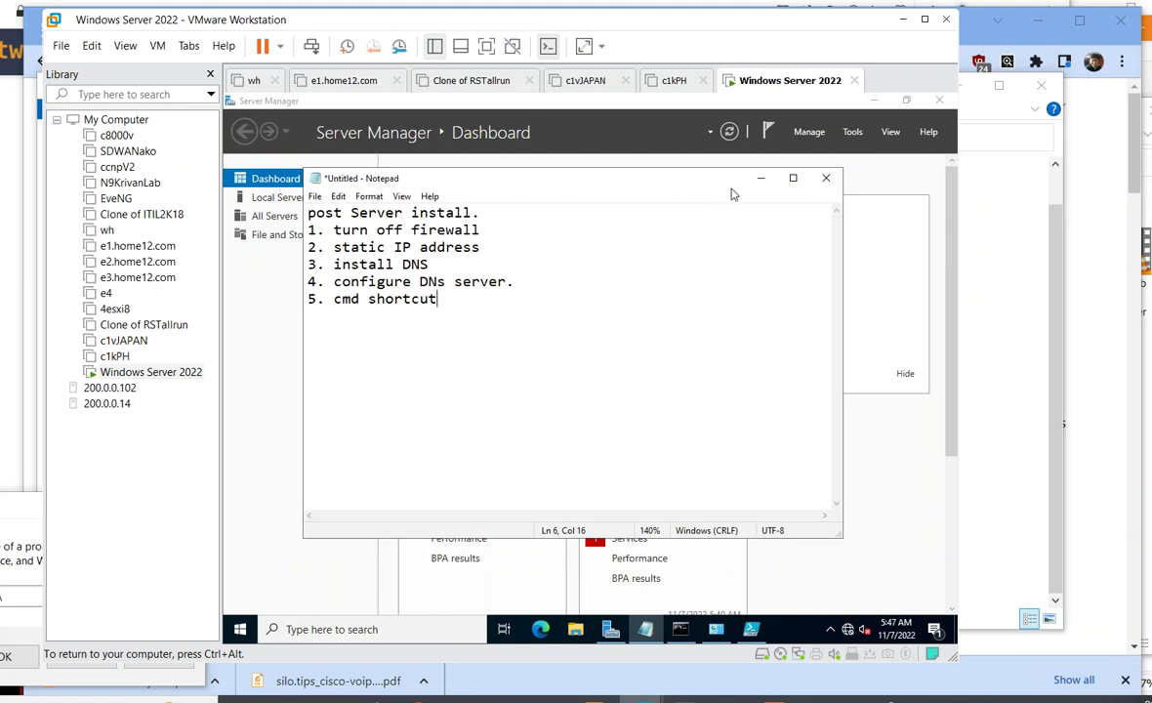
- Hide Notepad and view Local Server properties showing firewall off and the IP address
left_click(761, 178)
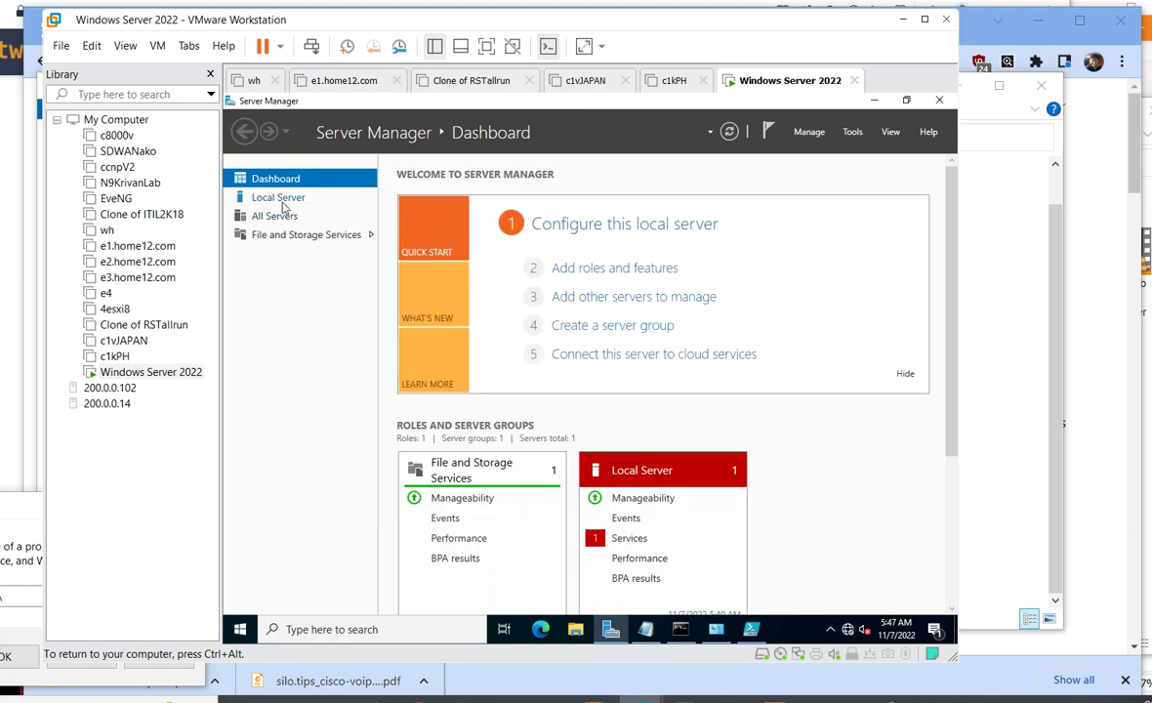
left_click(276, 217)
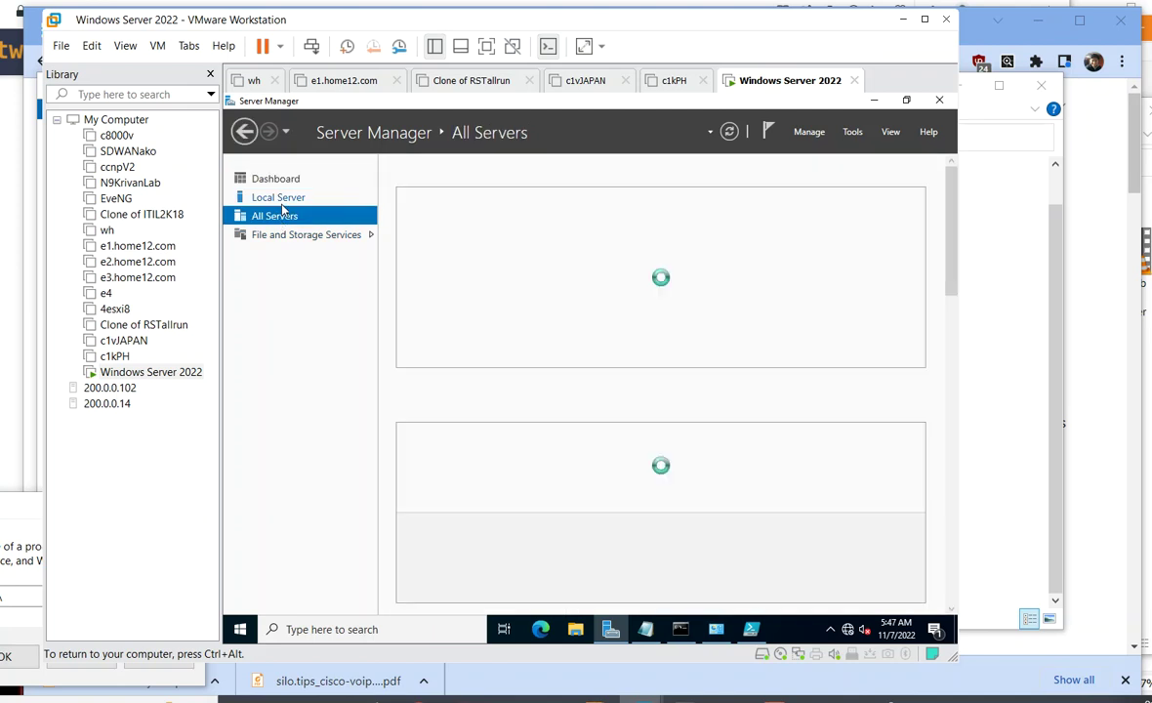
left_click(281, 199)
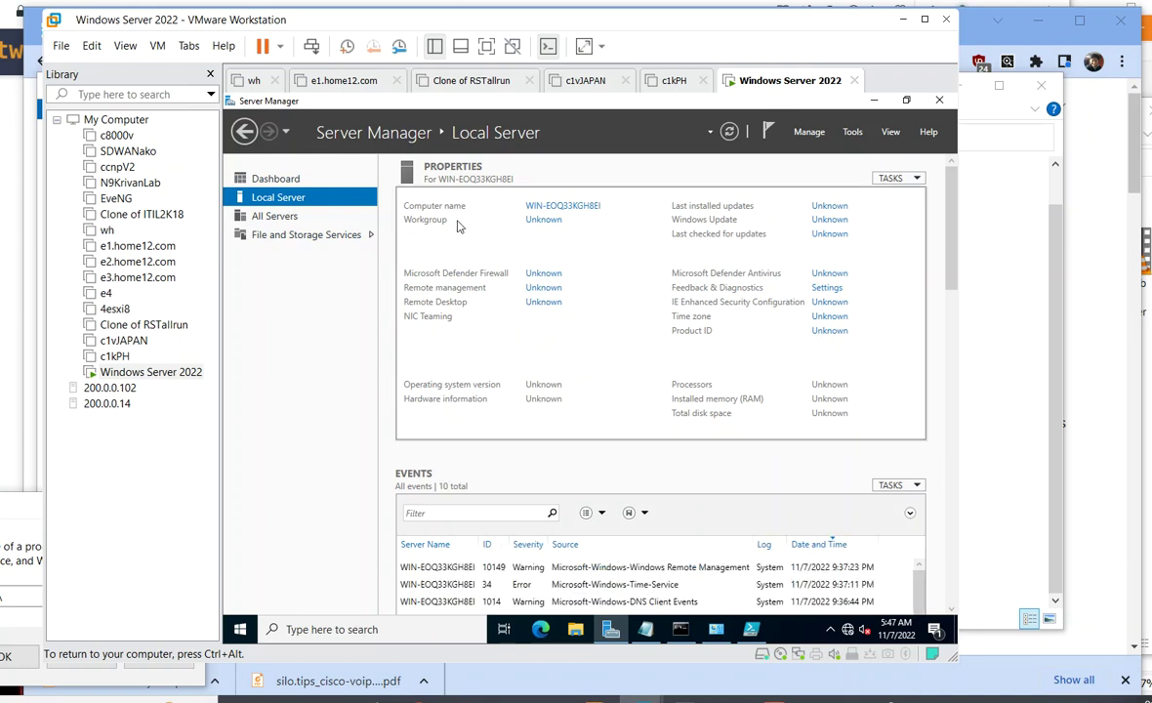
- Glance at the Tools list, then restore PowerShell ISE showing the successful DNS install
left_click(853, 134)
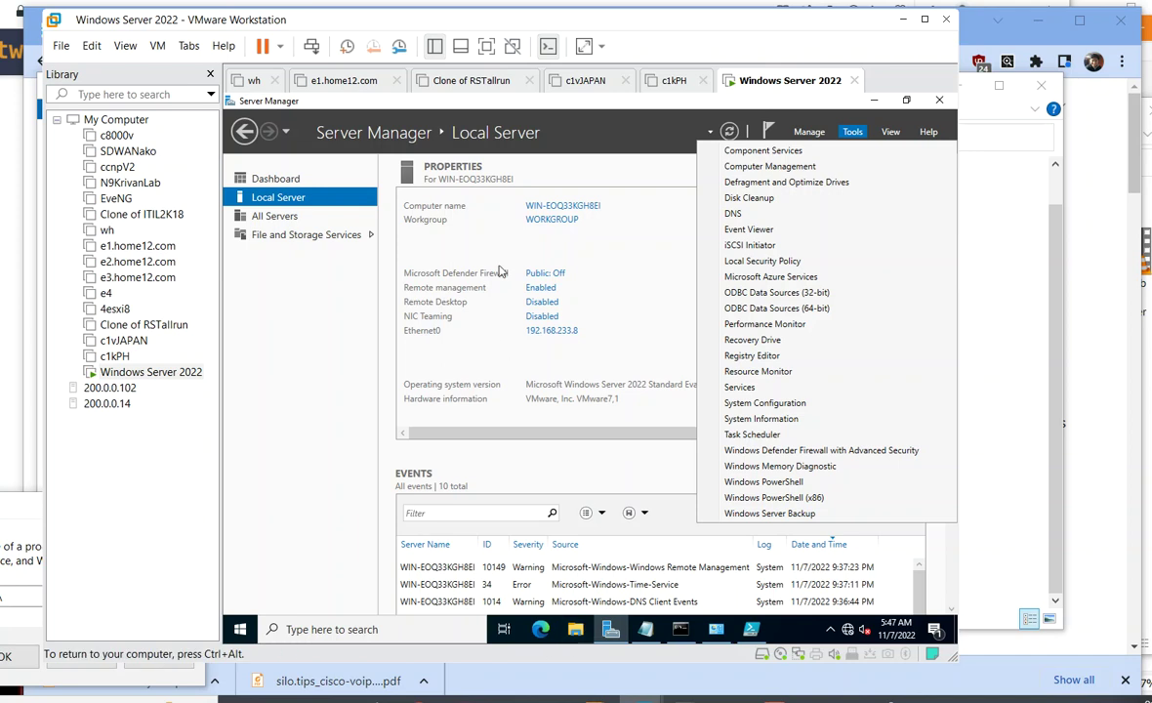
left_click(515, 214)
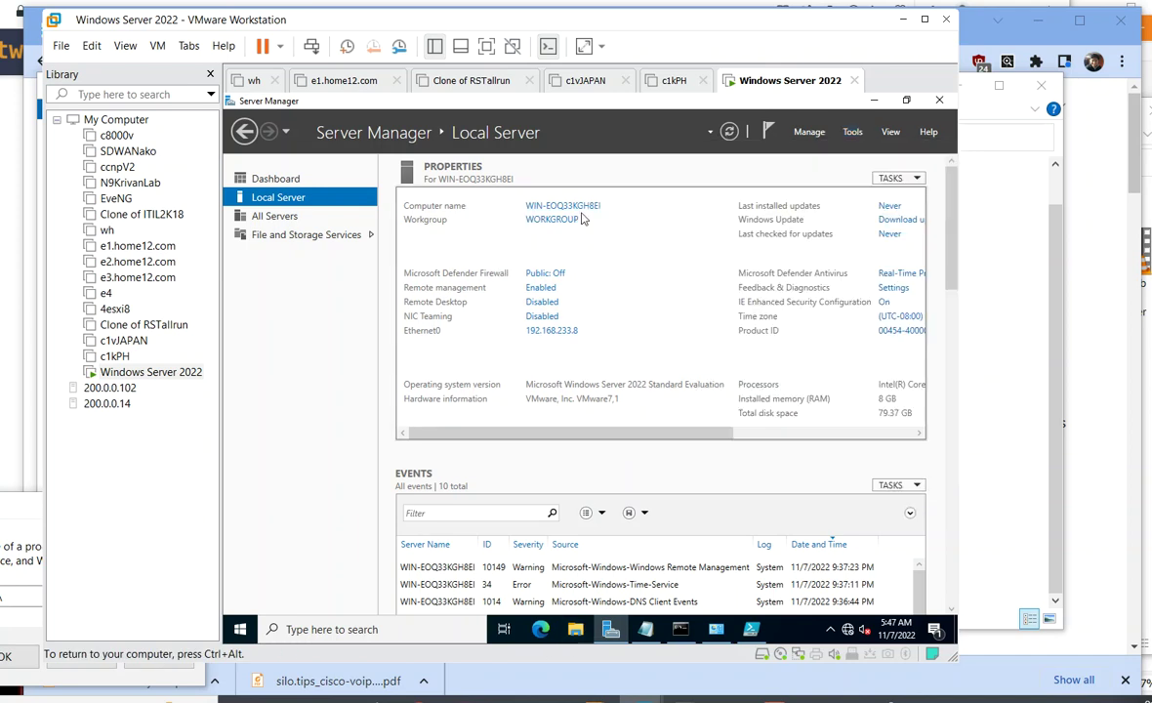
left_click(754, 629)
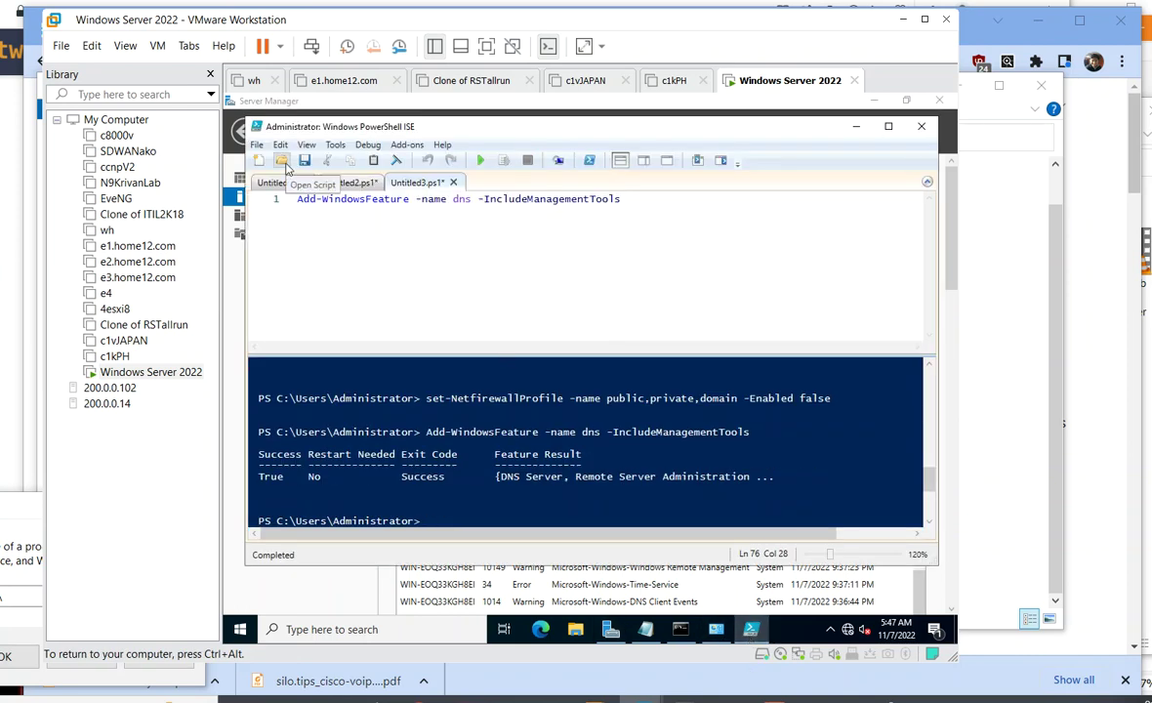
- Run rename-computer ns from a new script, then type restart-computer at the console
key("ctrl+n")
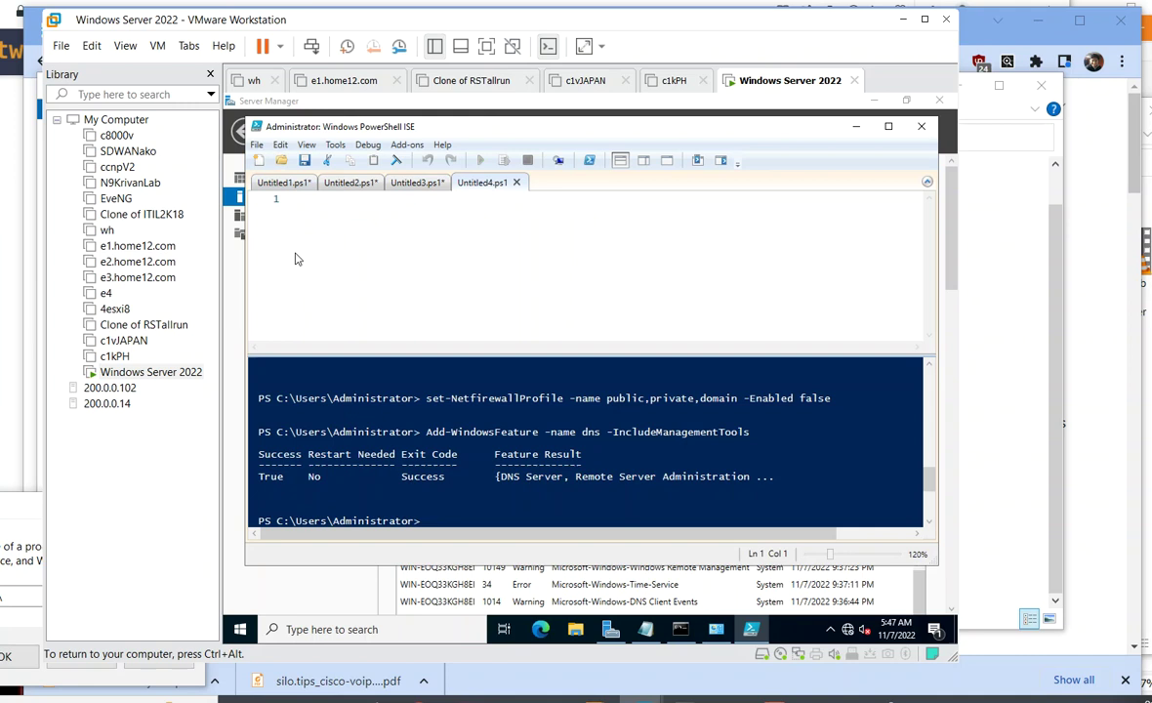
left_click(314, 237)
type("rename-computer")
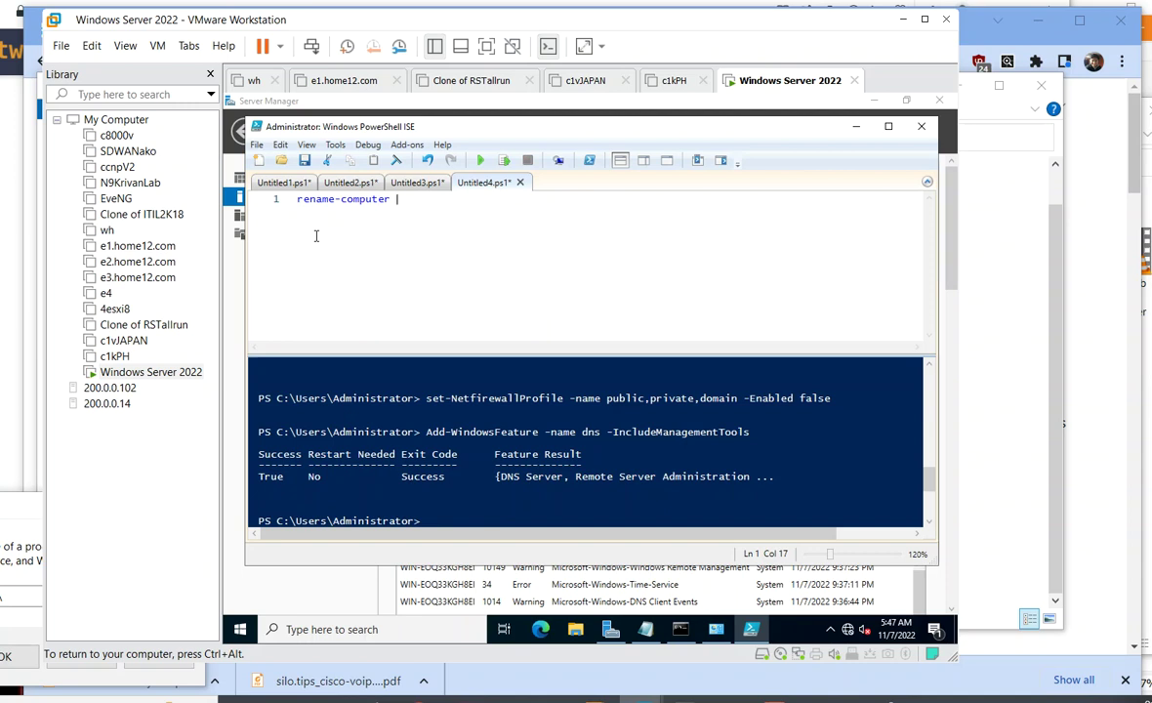
type("ns")
type("22")
key("BackSpace")
key("BackSpace")
left_click(481, 160)
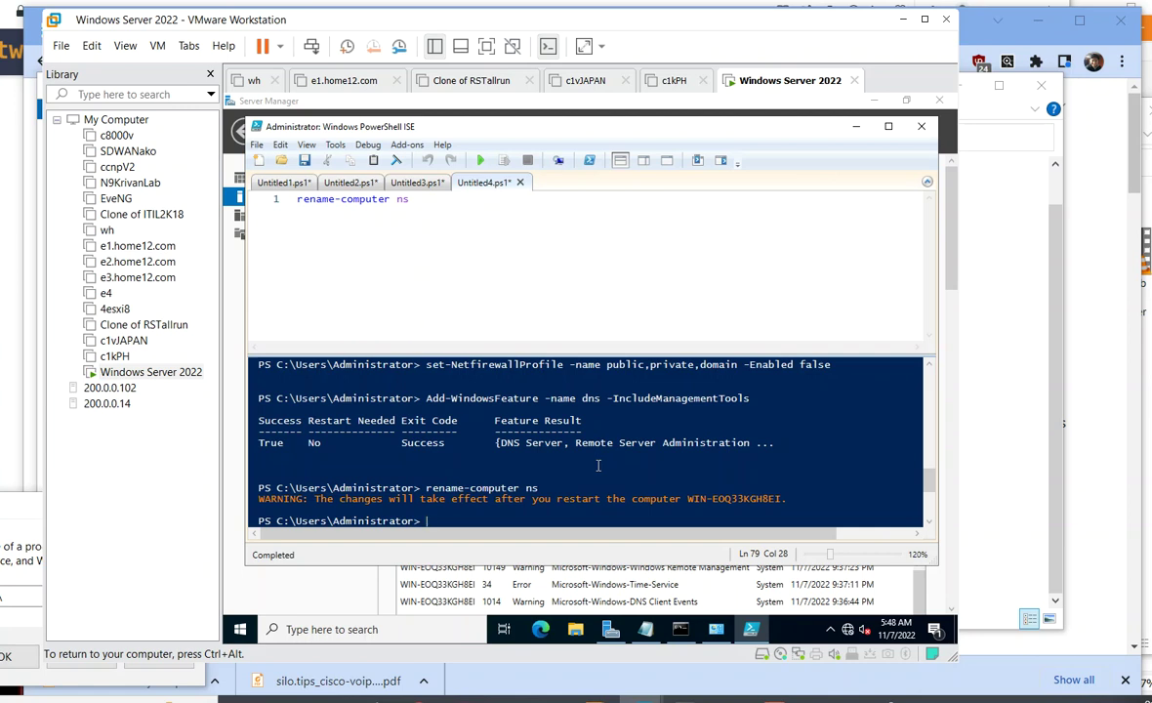
type("restart-computer")
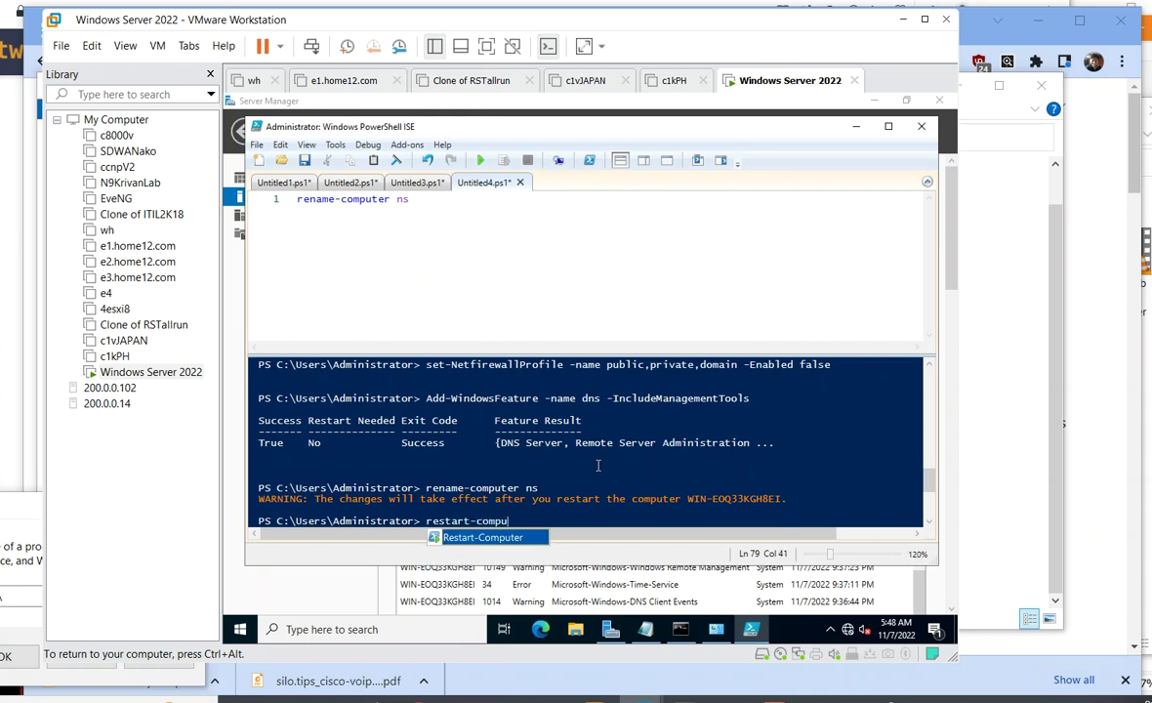